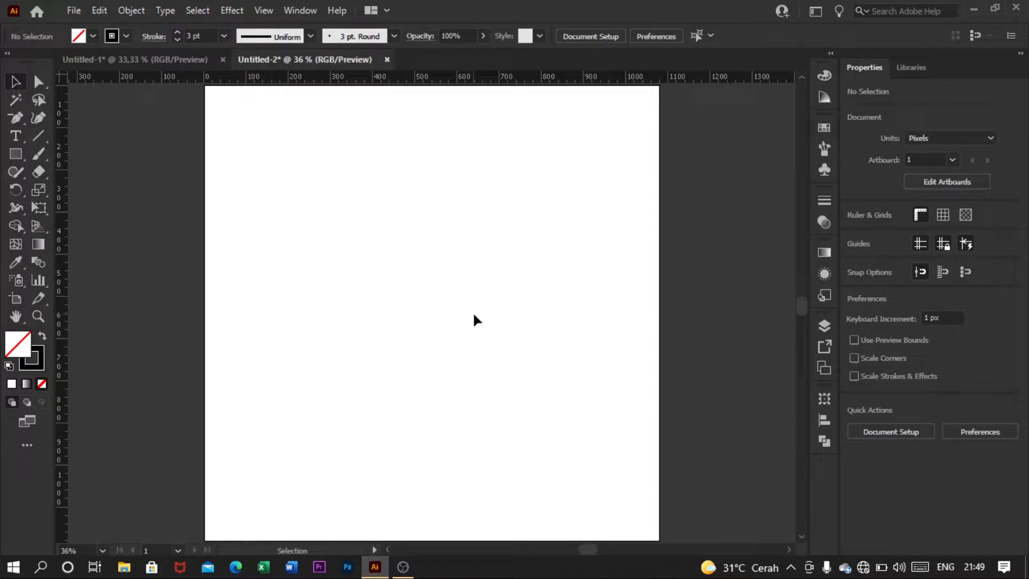
Draw a tall, narrow unfilled rectangle about 102 × 757 px in the left half of the artboard
{"action": "right_click", "coordinate": [15, 154]}
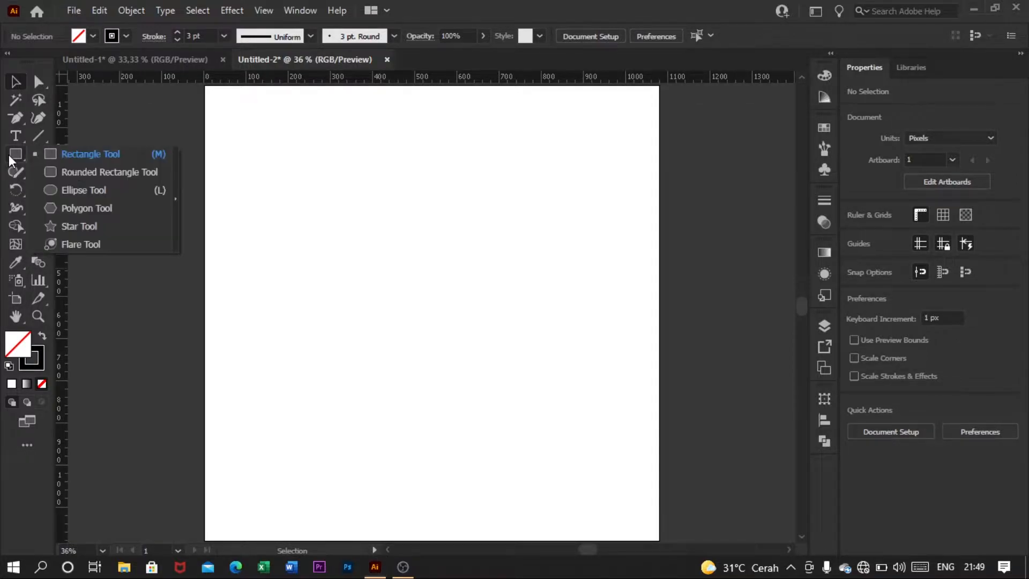
{"action": "left_click", "coordinate": [80, 159]}
{"action": "left_click_drag", "start_coordinate": [301, 129], "coordinate": [345, 449]}
{"action": "left_click", "coordinate": [15, 81]}
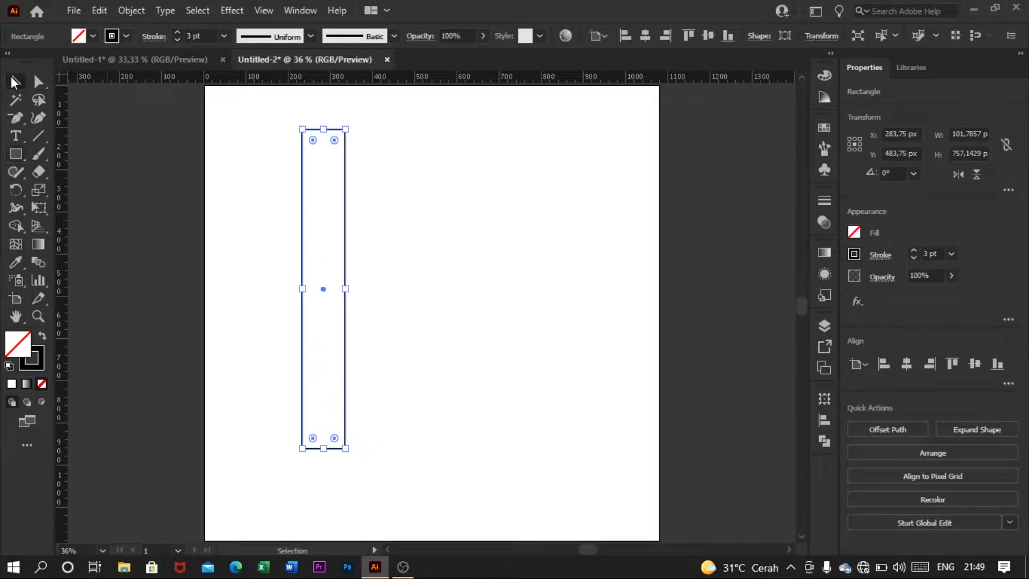
Set the rectangle's width to 90 px and deselect it
{"action": "left_click", "coordinate": [972, 134]}
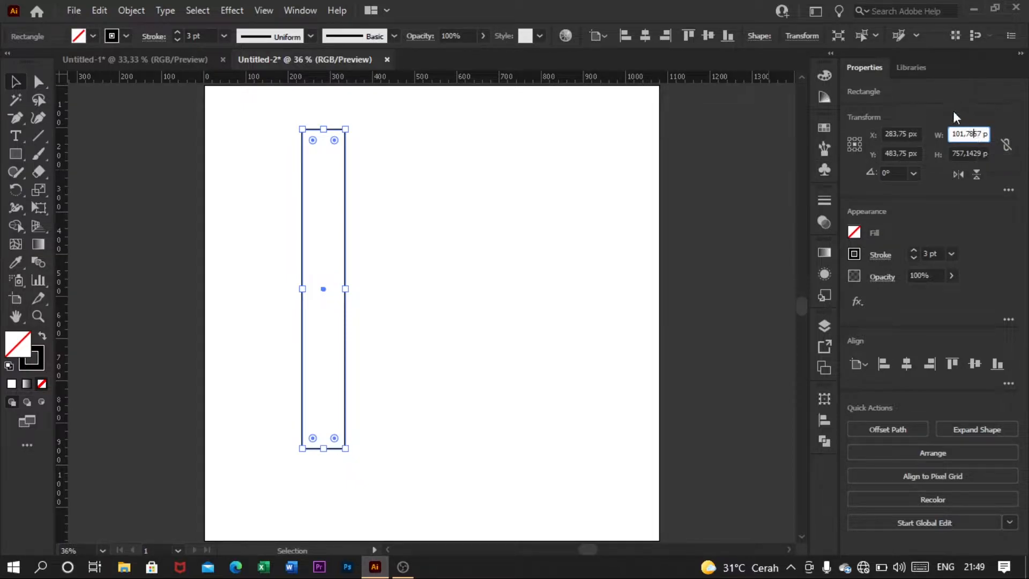
{"action": "type", "text": "90"}
{"action": "left_click", "coordinate": [1009, 218]}
{"action": "left_click", "coordinate": [413, 228]}
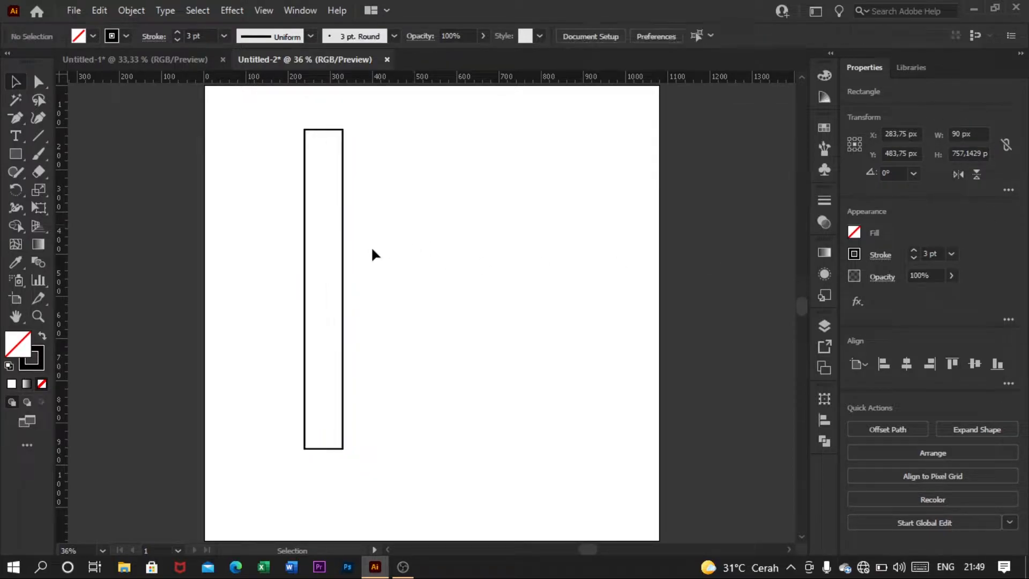
Duplicate the vertical bar about 400 px to the right at the same height
{"action": "left_click", "coordinate": [343, 249]}
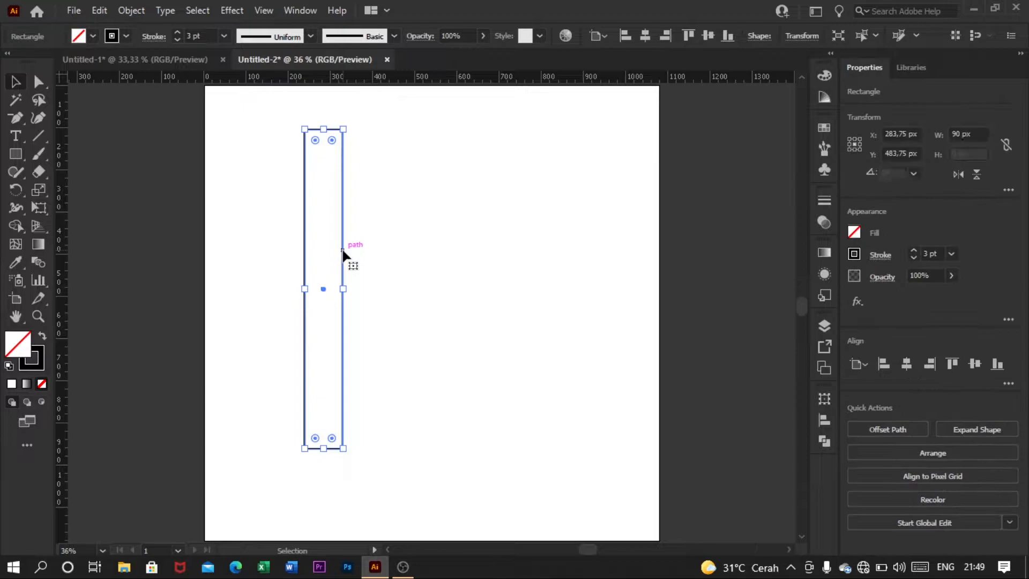
{"action": "left_click_drag", "start_coordinate": [343, 249], "coordinate": [514, 254]}
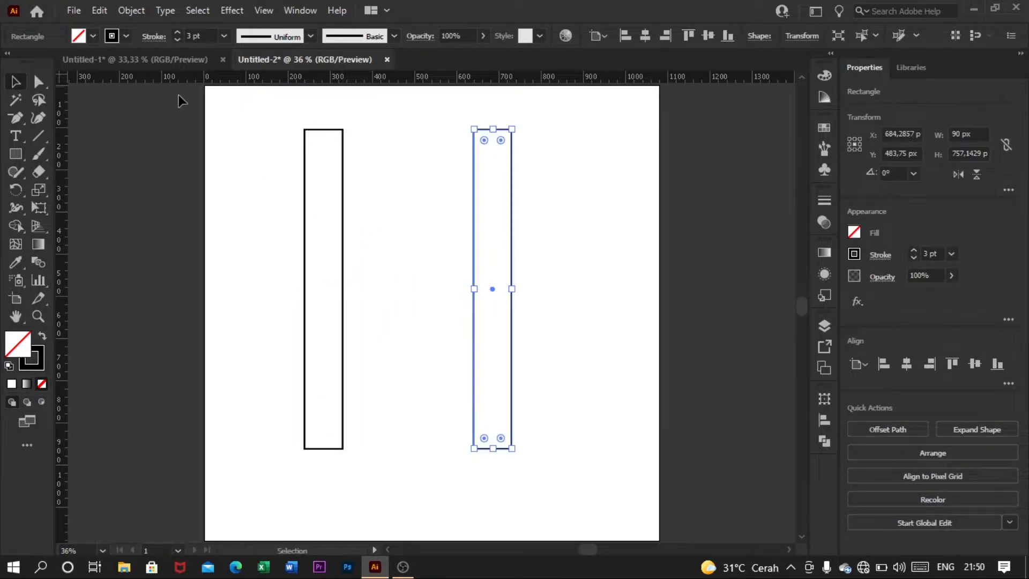
{"action": "left_click", "coordinate": [171, 91]}
{"action": "left_click", "coordinate": [99, 10]}
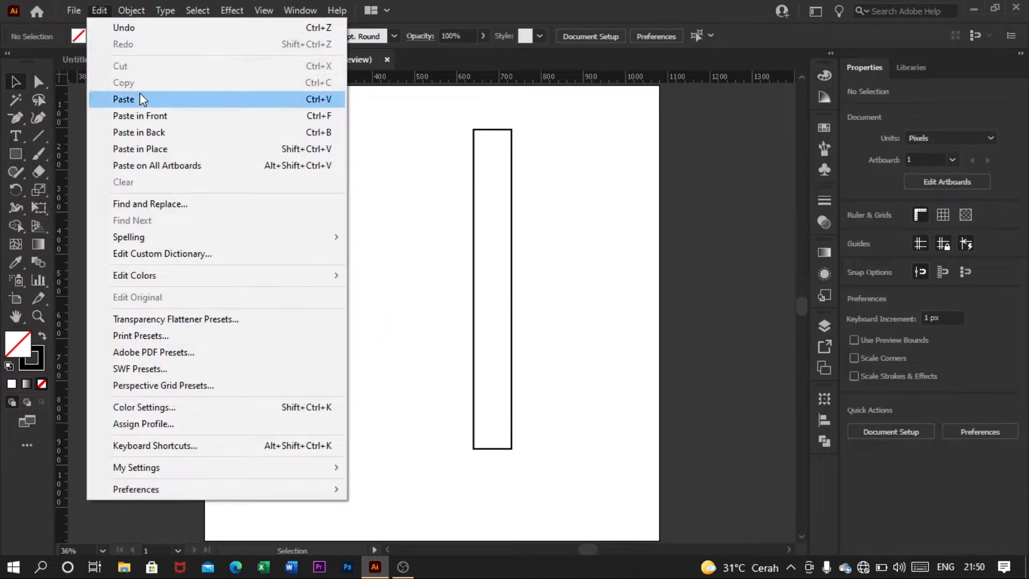
{"action": "left_click", "coordinate": [410, 200]}
{"action": "left_click_drag", "start_coordinate": [265, 189], "coordinate": [536, 257]}
{"action": "left_click", "coordinate": [611, 275]}
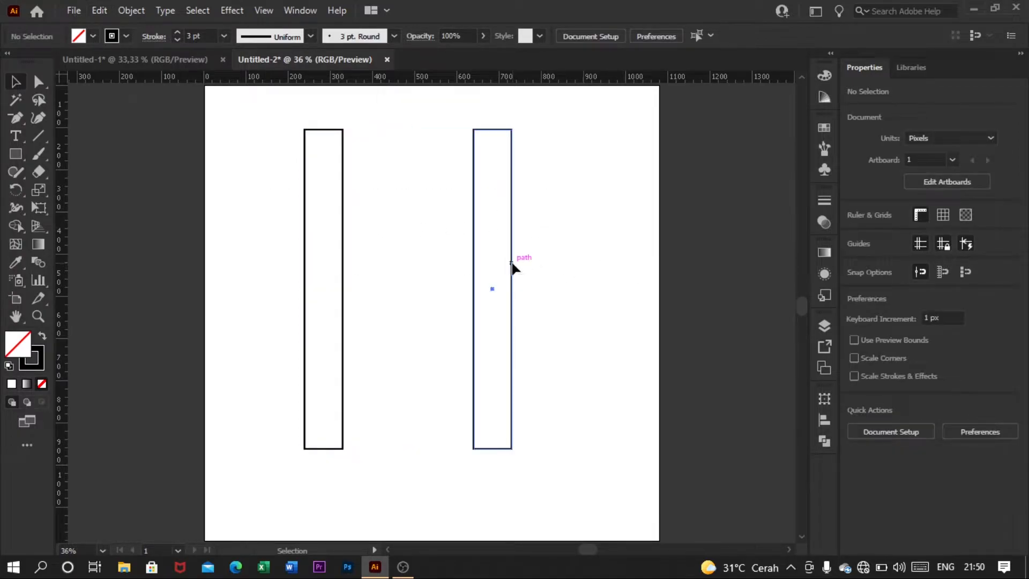
Move the right bar slightly outward so the two bars span about 508 px overall
{"action": "left_click", "coordinate": [511, 265]}
{"action": "left_click_drag", "start_coordinate": [511, 265], "coordinate": [523, 268]}
{"action": "left_click", "coordinate": [577, 256]}
Group the two vertical bars and centre the group horizontally on the artboard
{"action": "left_click_drag", "start_coordinate": [602, 259], "coordinate": [284, 290]}
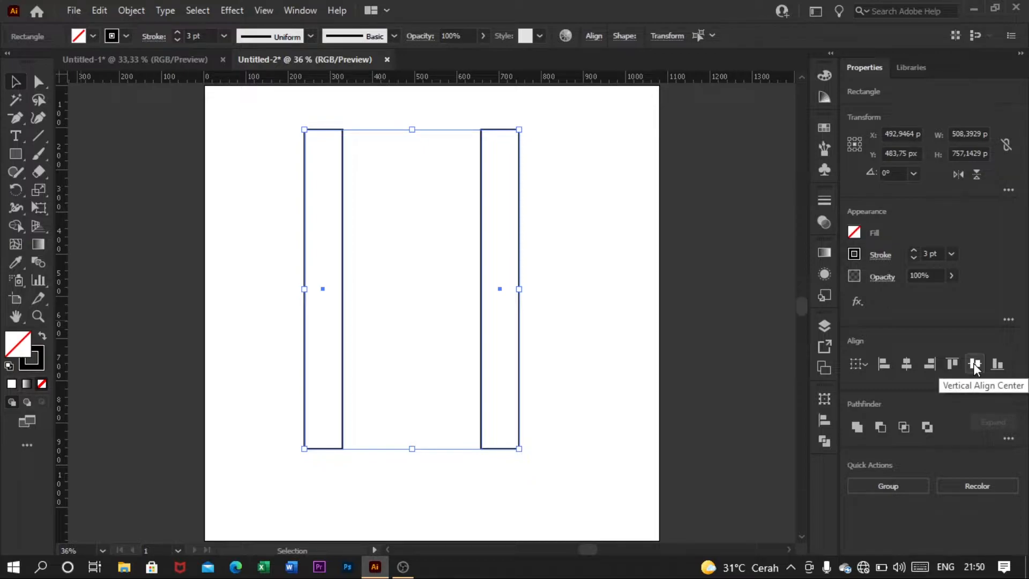
{"action": "right_click", "coordinate": [571, 221]}
{"action": "left_click", "coordinate": [631, 318]}
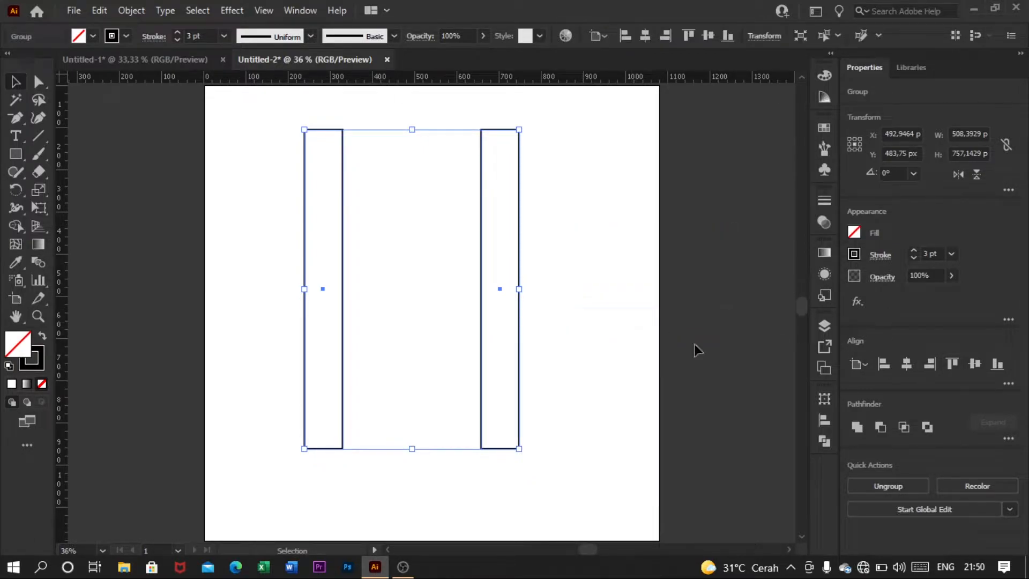
{"action": "left_click", "coordinate": [906, 365]}
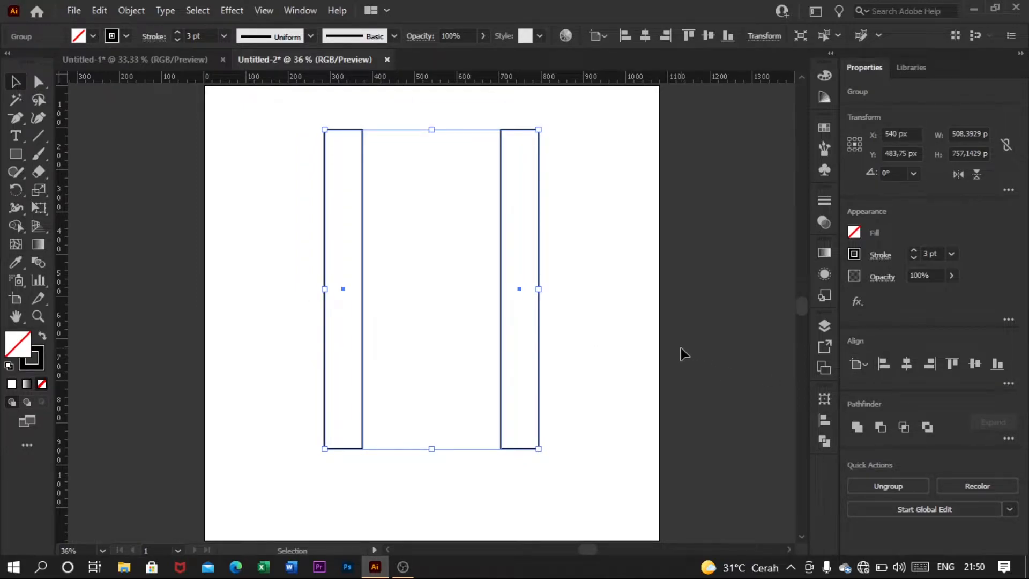
Ungroup the two outer vertical bars and clear the selection
{"action": "right_click", "coordinate": [578, 263]}
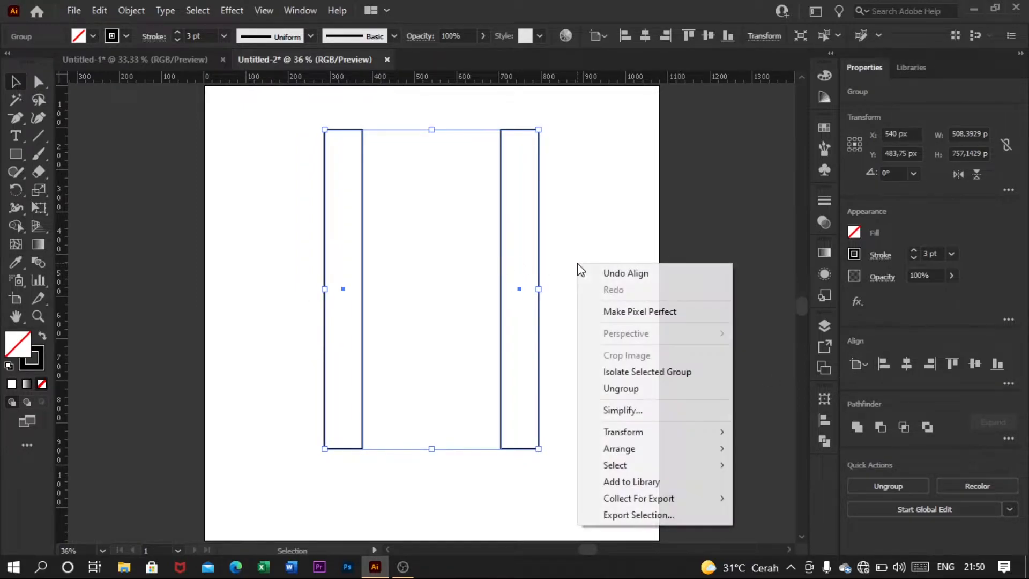
{"action": "left_click", "coordinate": [620, 389]}
{"action": "left_click", "coordinate": [442, 209]}
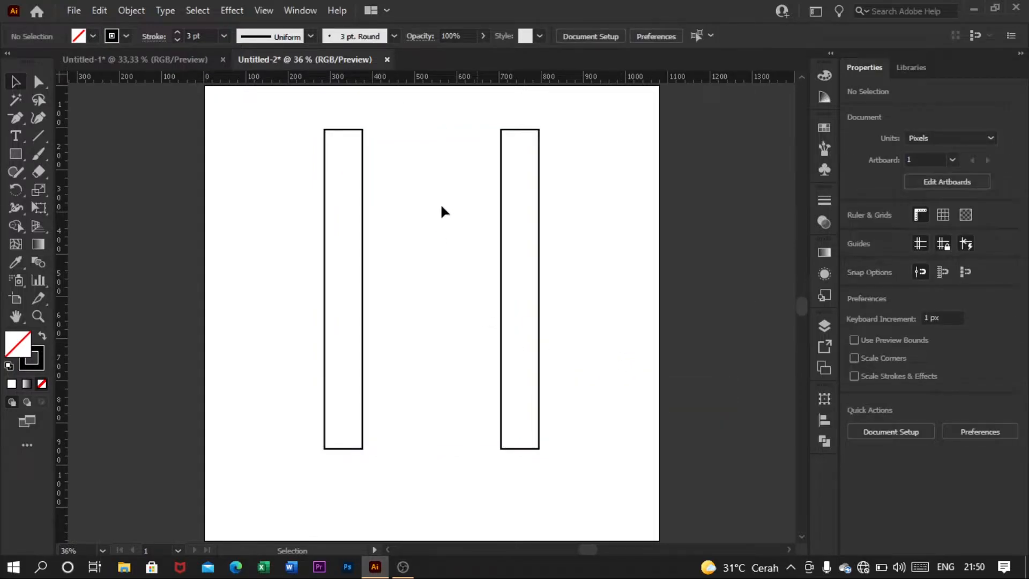
Duplicate the right vertical bar twice inward, placing two bars side by side between the outer ones
{"action": "left_click", "coordinate": [499, 247]}
{"action": "left_click_drag", "start_coordinate": [500, 247], "coordinate": [391, 230]}
{"action": "left_click", "coordinate": [475, 234]}
{"action": "left_click", "coordinate": [436, 230]}
{"action": "left_click", "coordinate": [544, 241]}
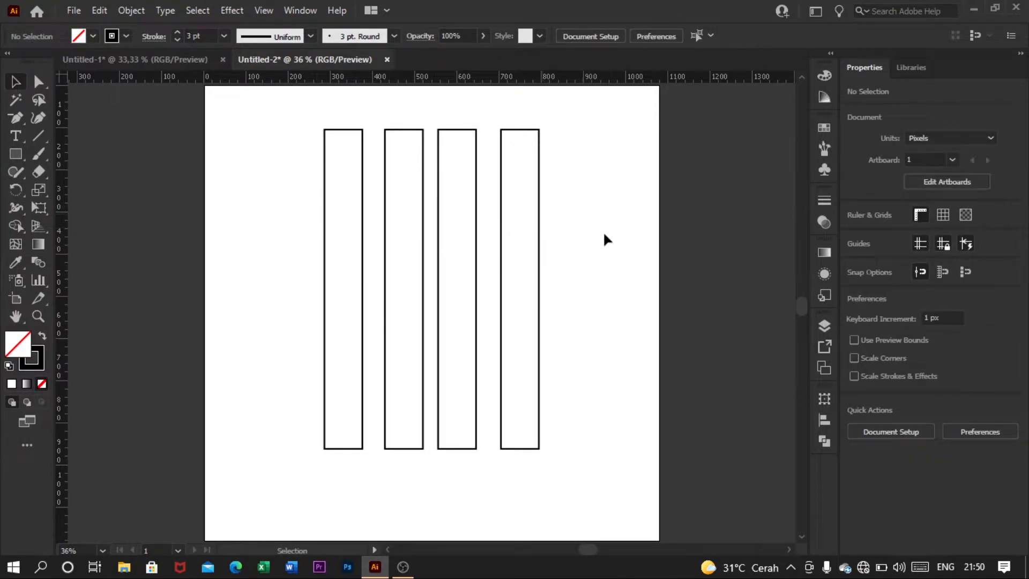
Group the two inner vertical bars and centre the group horizontally on the artboard
{"action": "left_click_drag", "start_coordinate": [461, 152], "coordinate": [464, 156]}
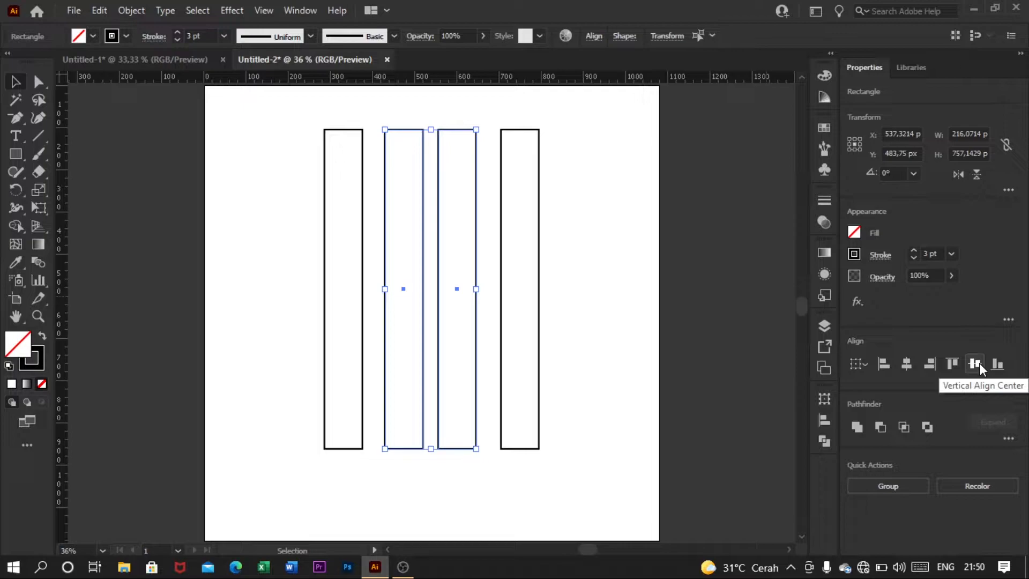
{"action": "right_click", "coordinate": [469, 228]}
{"action": "left_click", "coordinate": [504, 320]}
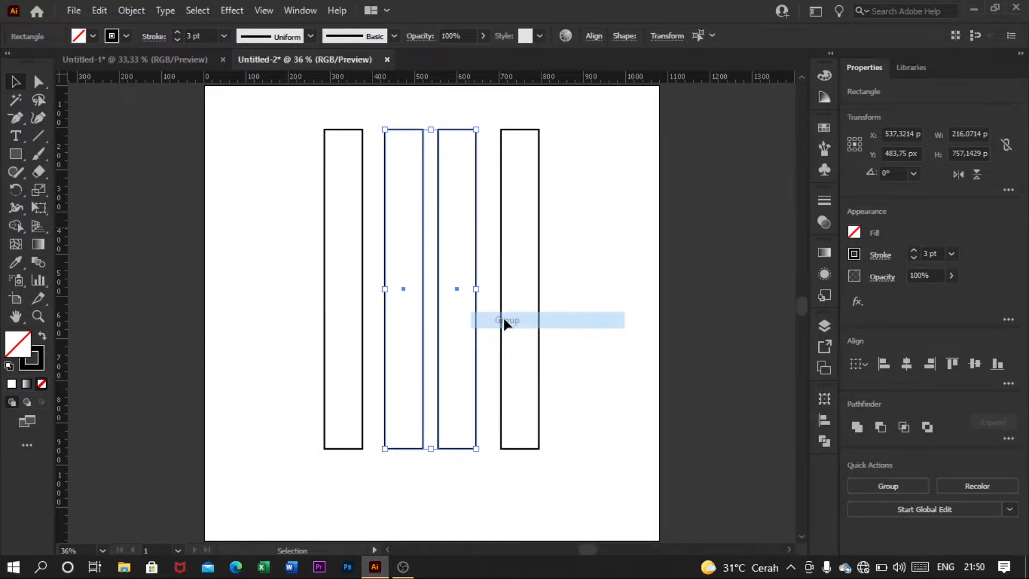
{"action": "left_click", "coordinate": [909, 367]}
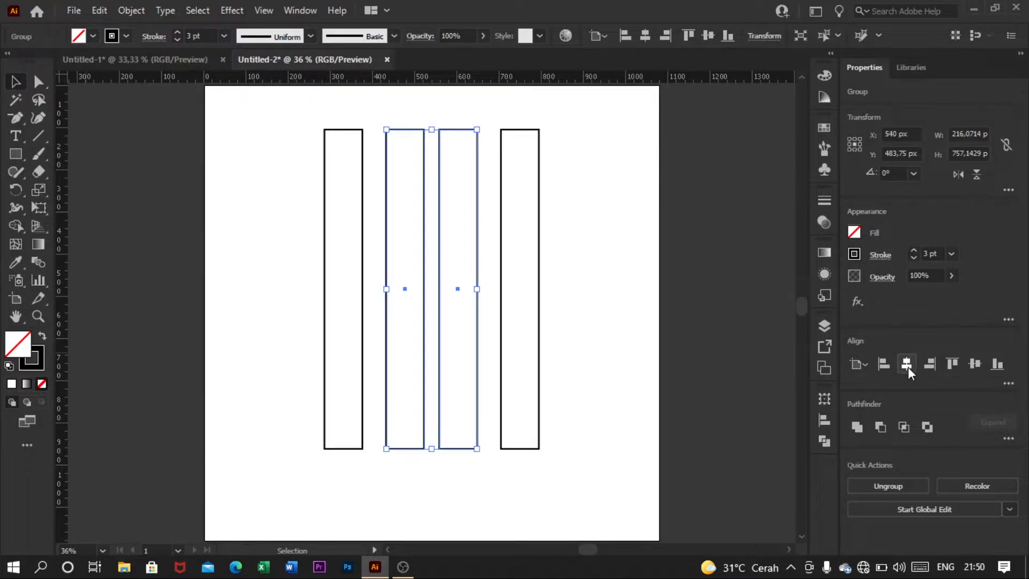
Ungroup the two inner vertical bars and clear the selection
{"action": "right_click", "coordinate": [464, 200]}
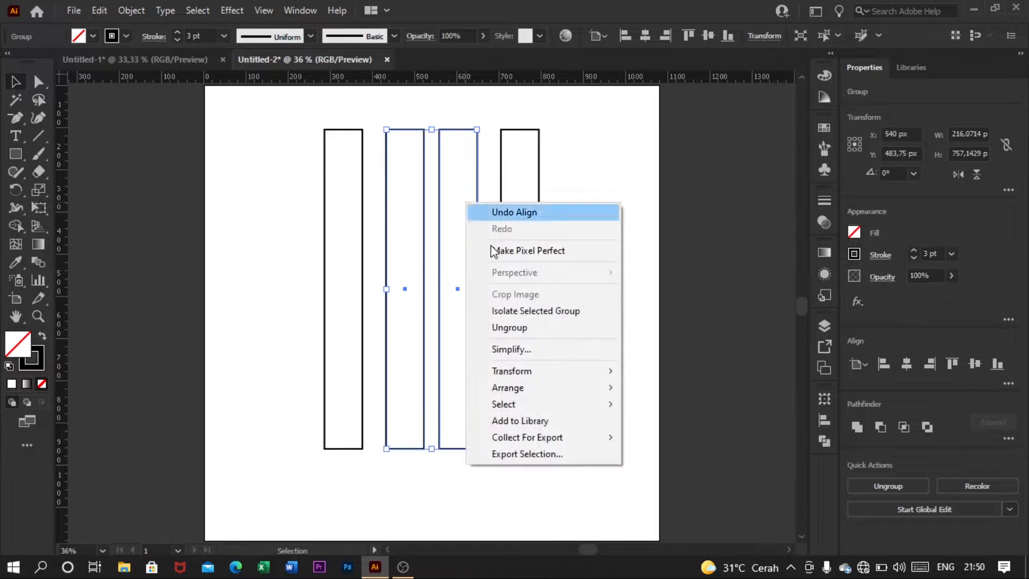
{"action": "left_click", "coordinate": [532, 328]}
{"action": "left_click", "coordinate": [331, 250]}
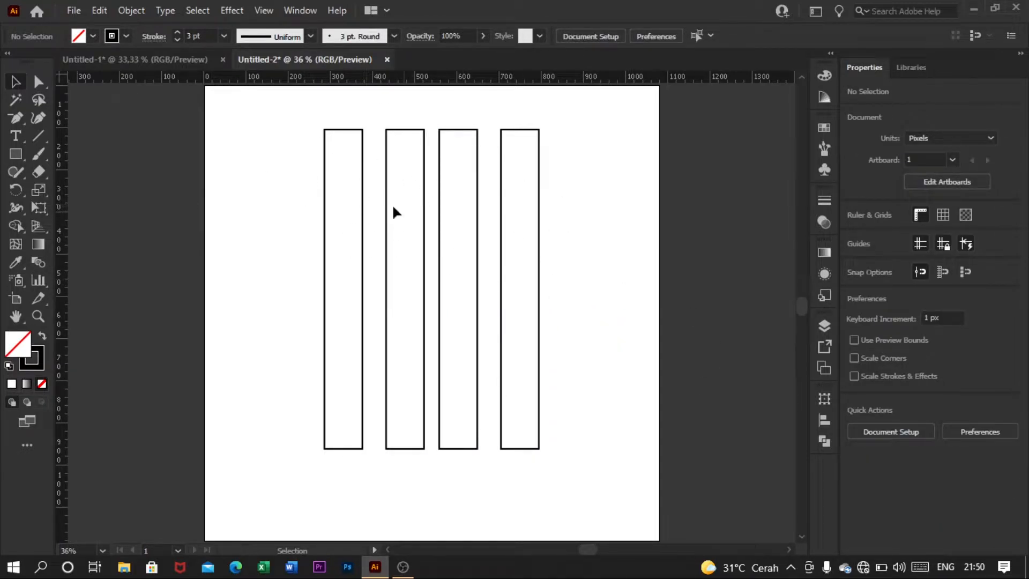
Duplicate the second vertical bar to the right of the four bars and rotate the copy 90°
{"action": "left_click_drag", "start_coordinate": [388, 222], "coordinate": [569, 217]}
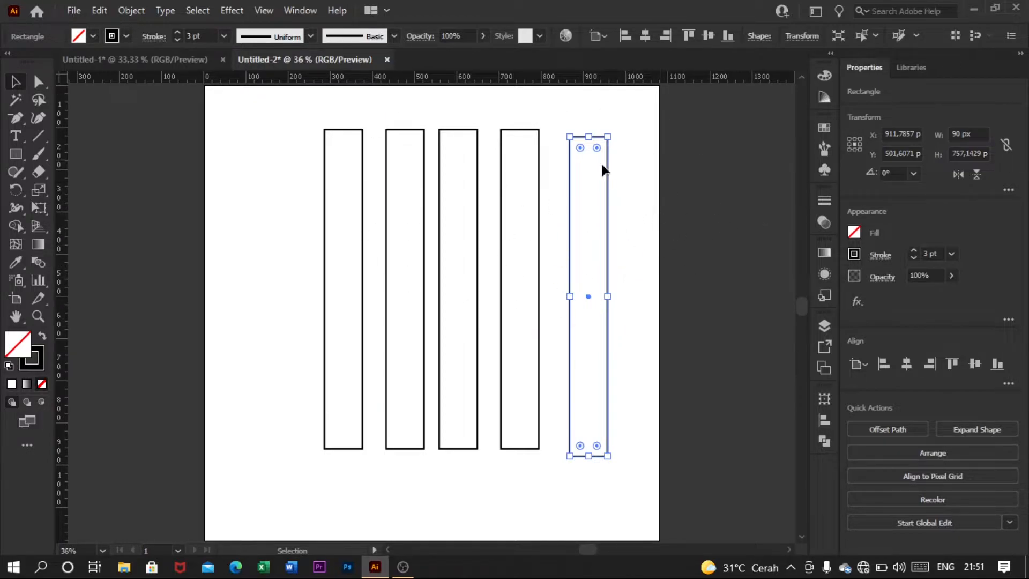
{"action": "left_click", "coordinate": [913, 174]}
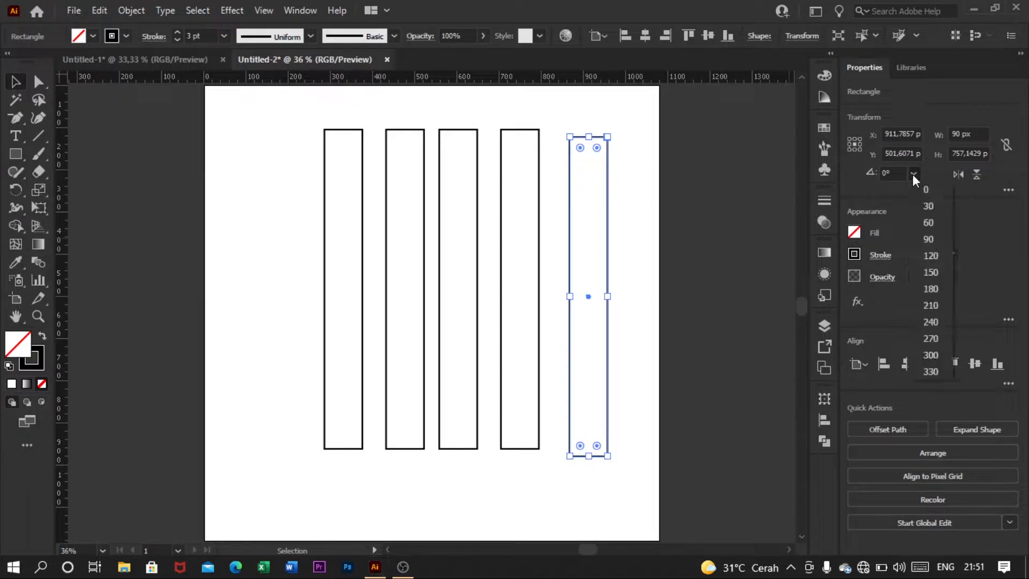
{"action": "left_click", "coordinate": [929, 239]}
{"action": "left_click", "coordinate": [653, 252]}
Duplicate the horizontal bar near the upper ends of the vertical bars and centre the copy horizontally on the artboard
{"action": "left_click_drag", "start_coordinate": [640, 280], "coordinate": [510, 142]}
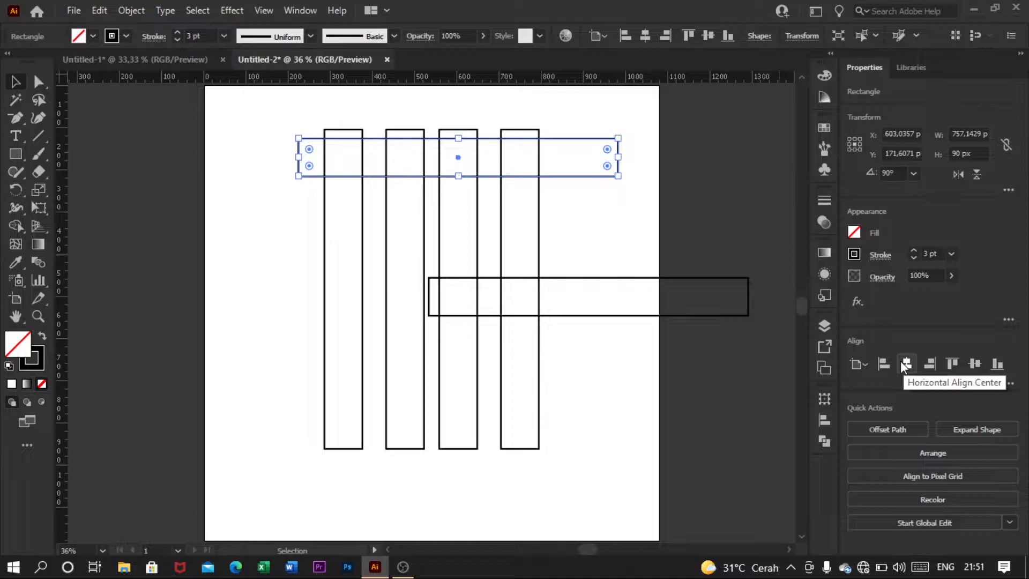
{"action": "left_click", "coordinate": [901, 361]}
{"action": "left_click", "coordinate": [586, 232]}
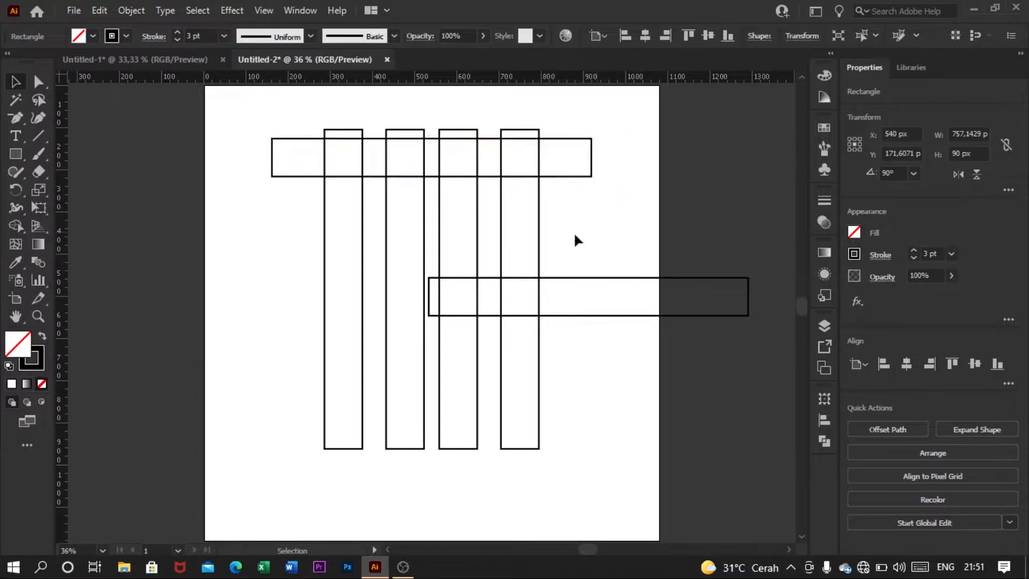
Move the original horizontal bar across the lower part of the vertical bars, centred horizontally, at about Y 675 px
{"action": "left_click", "coordinate": [573, 175]}
{"action": "left_click", "coordinate": [595, 239]}
{"action": "left_click_drag", "start_coordinate": [621, 286], "coordinate": [472, 355]}
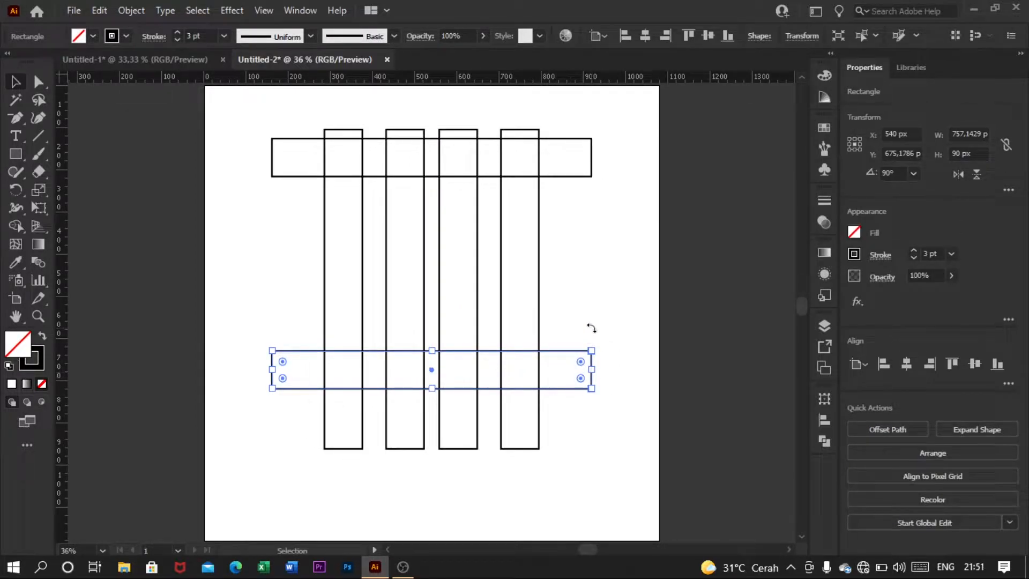
Rotate the lower horizontal bar by 315° so that it runs diagonally
{"action": "right_click", "coordinate": [617, 293]}
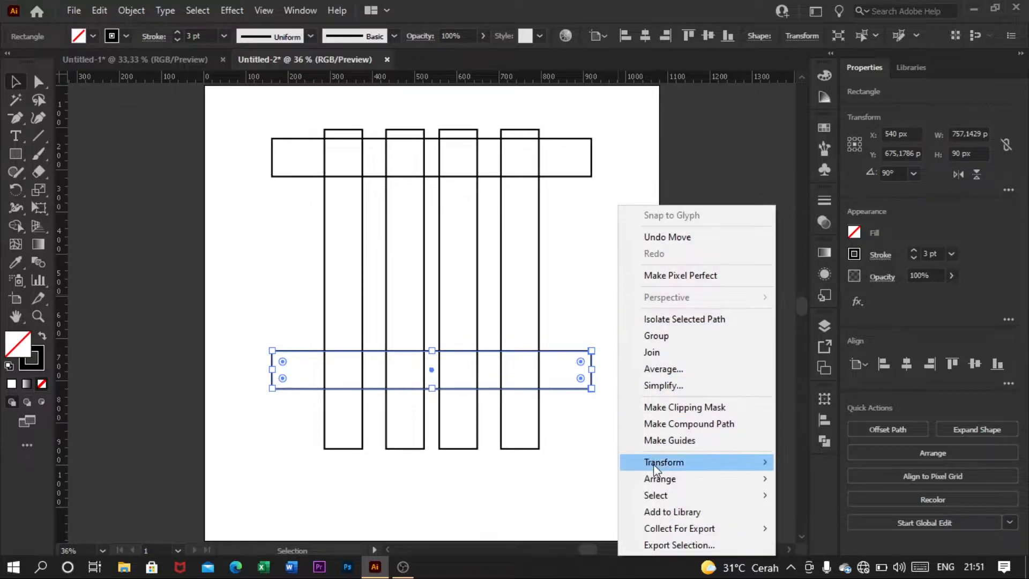
{"action": "mouse_move", "coordinate": [654, 463]}
{"action": "left_click", "coordinate": [825, 372]}
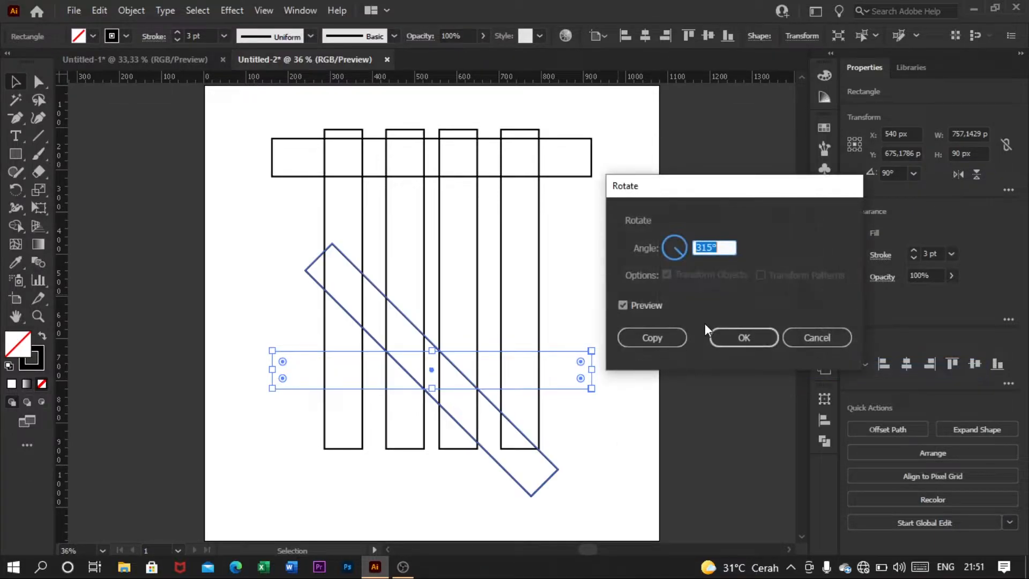
{"action": "left_click", "coordinate": [732, 246]}
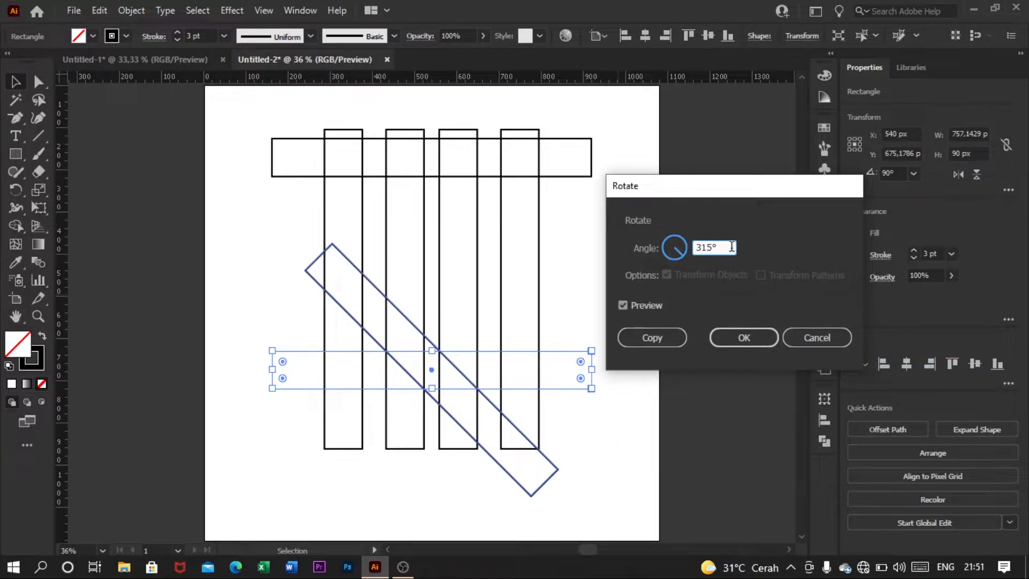
{"action": "left_click", "coordinate": [751, 342]}
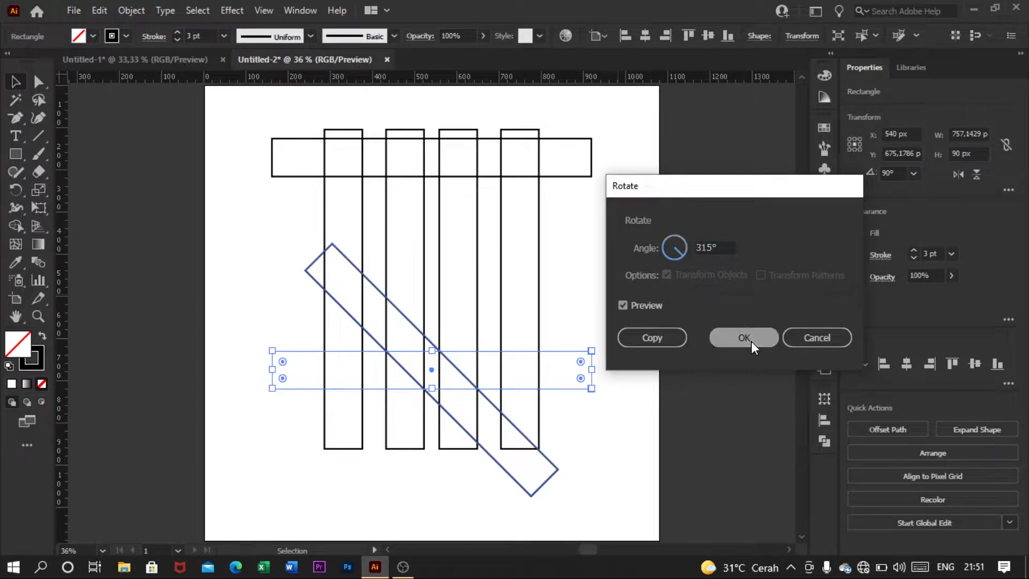
{"action": "left_click", "coordinate": [636, 306]}
Duplicate the diagonal bar up and to the right, and reflect the copy across the vertical axis
{"action": "left_click_drag", "start_coordinate": [433, 351], "coordinate": [541, 320]}
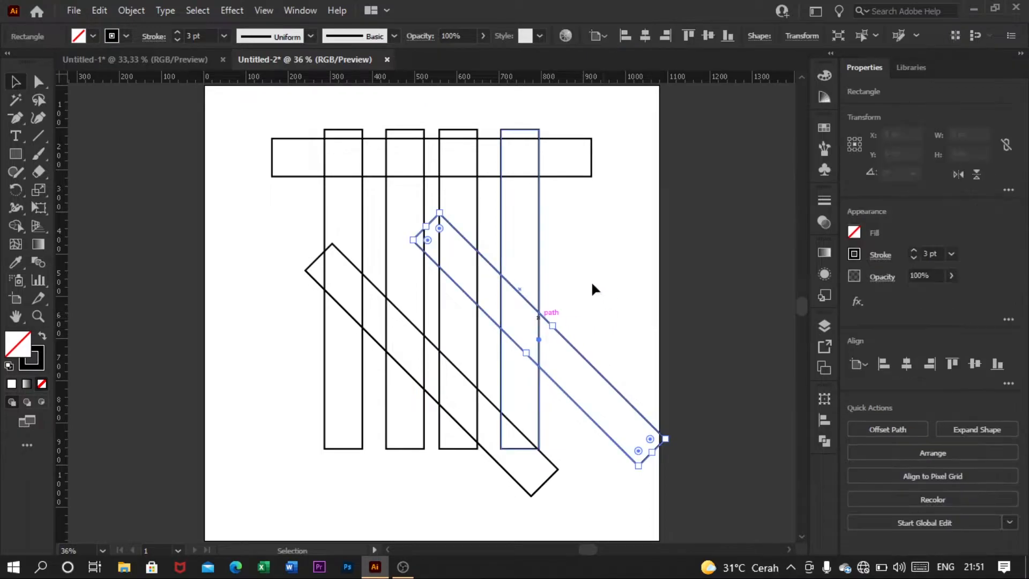
{"action": "right_click", "coordinate": [627, 278]}
{"action": "mouse_move", "coordinate": [733, 460]}
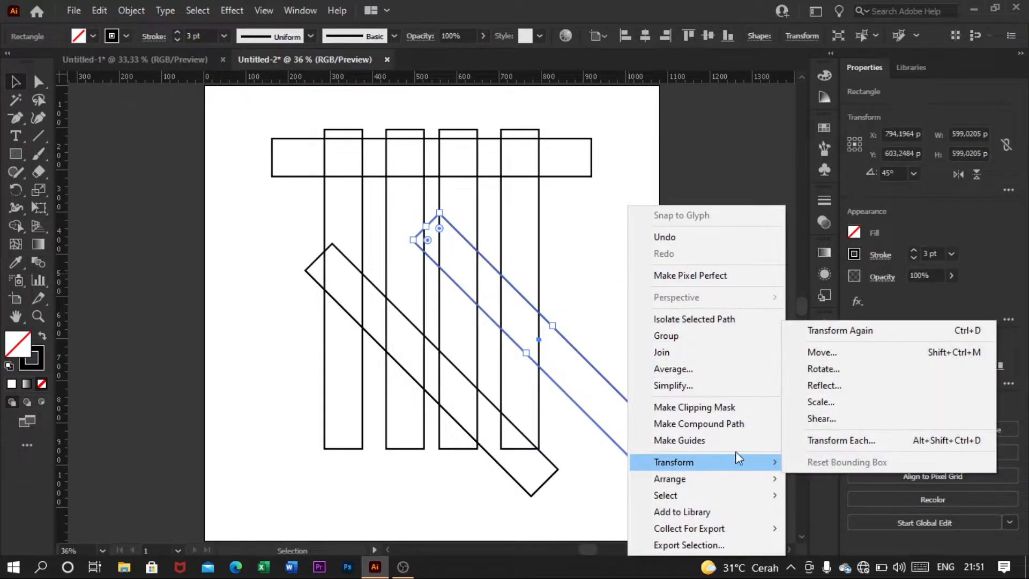
{"action": "left_click", "coordinate": [835, 391]}
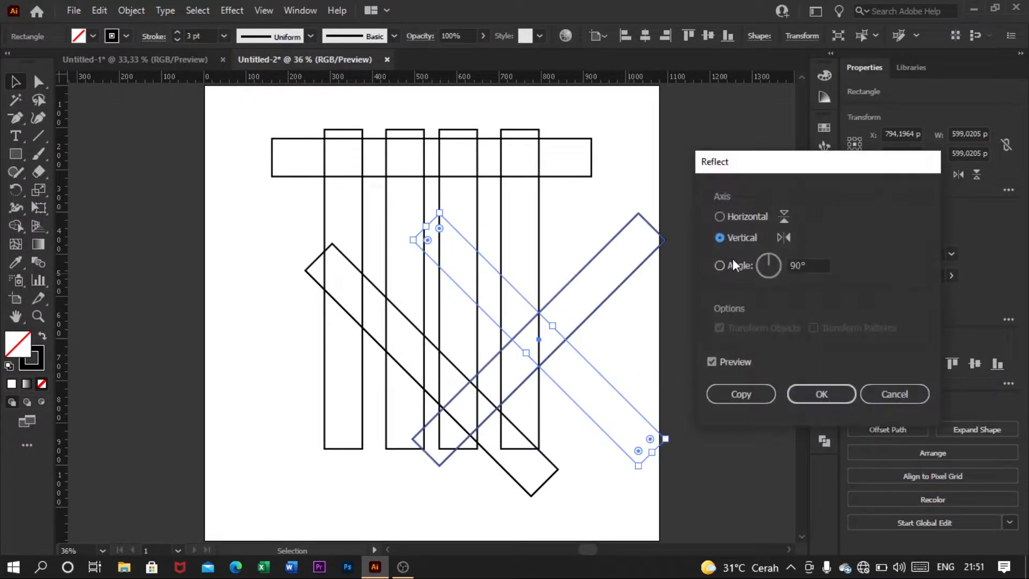
{"action": "left_click", "coordinate": [721, 216]}
{"action": "left_click", "coordinate": [738, 240]}
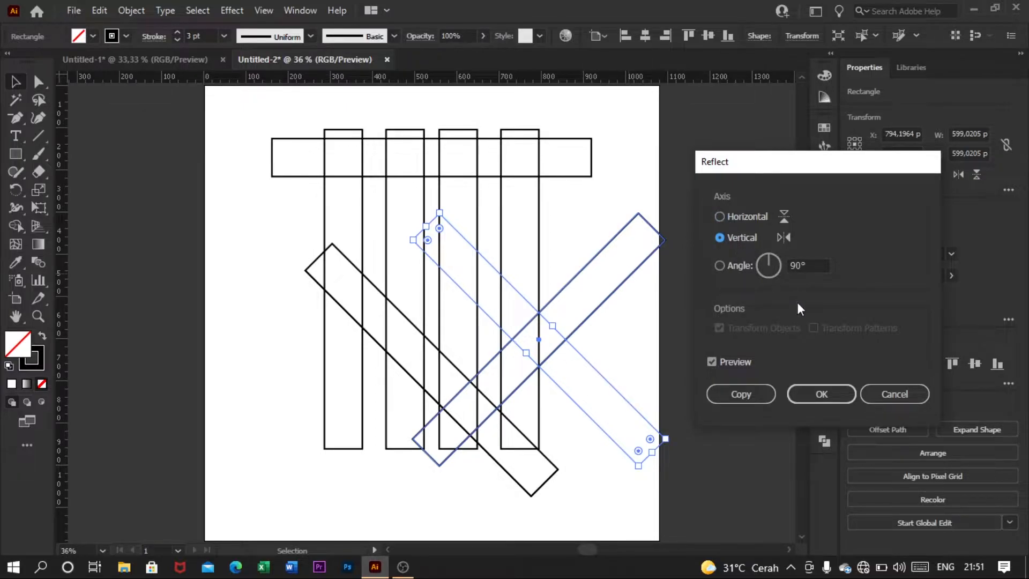
{"action": "left_click", "coordinate": [829, 395]}
{"action": "left_click", "coordinate": [589, 213]}
Select both diagonal bars and align their horizontal centres so that they cross in an X
{"action": "left_click_drag", "start_coordinate": [592, 217], "coordinate": [595, 310]}
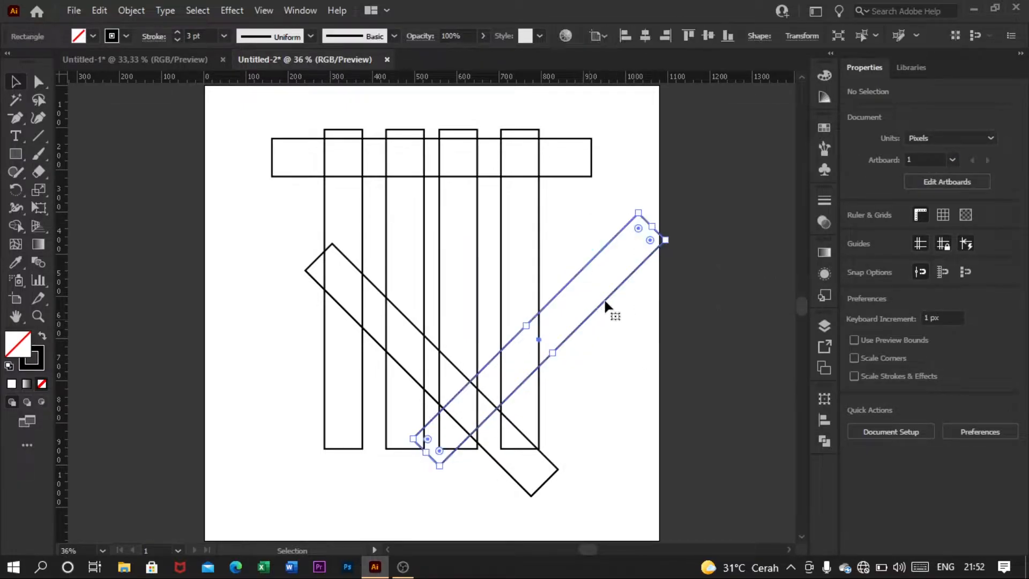
{"action": "left_click_drag", "start_coordinate": [586, 434], "coordinate": [538, 474]}
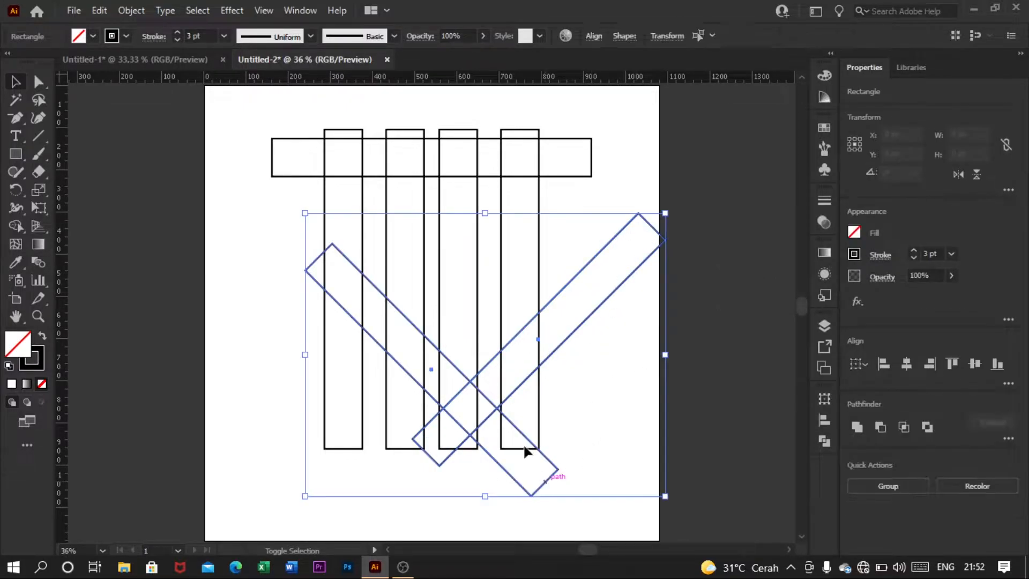
{"action": "left_click", "coordinate": [906, 368]}
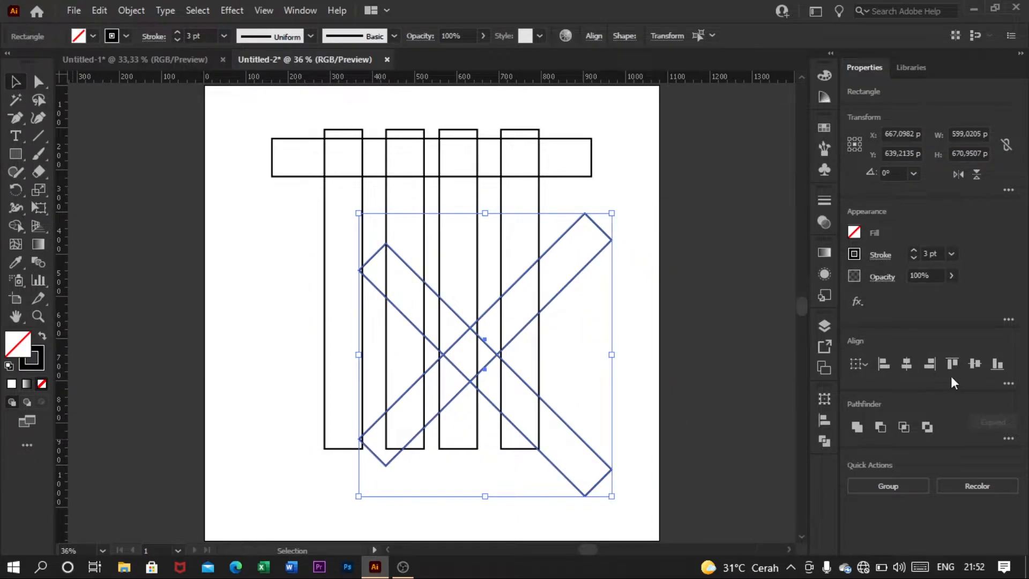
Align the vertical centres of the two diagonal bars and group them as one X
{"action": "left_click", "coordinate": [977, 366]}
{"action": "right_click", "coordinate": [549, 319]}
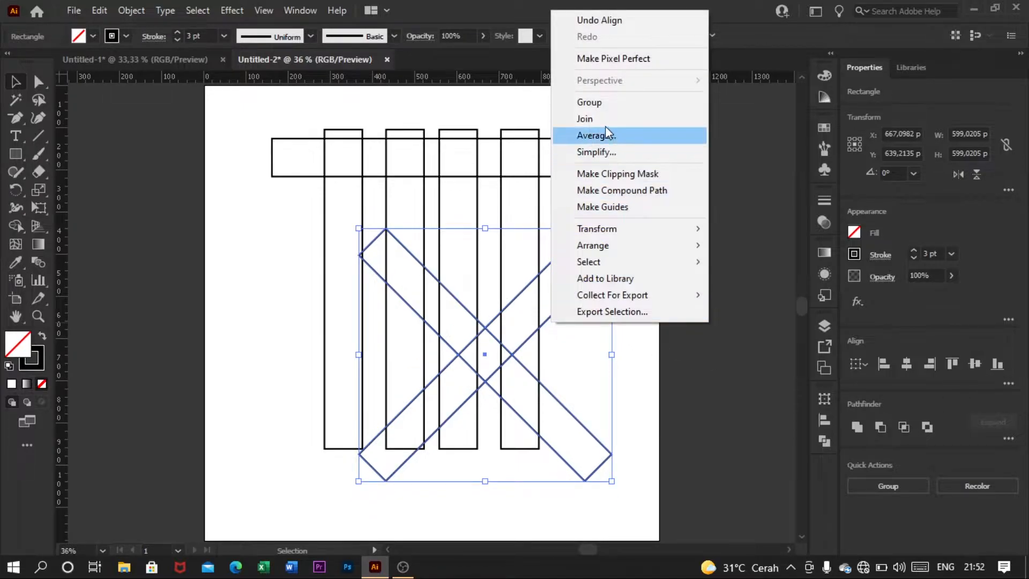
{"action": "left_click", "coordinate": [590, 103]}
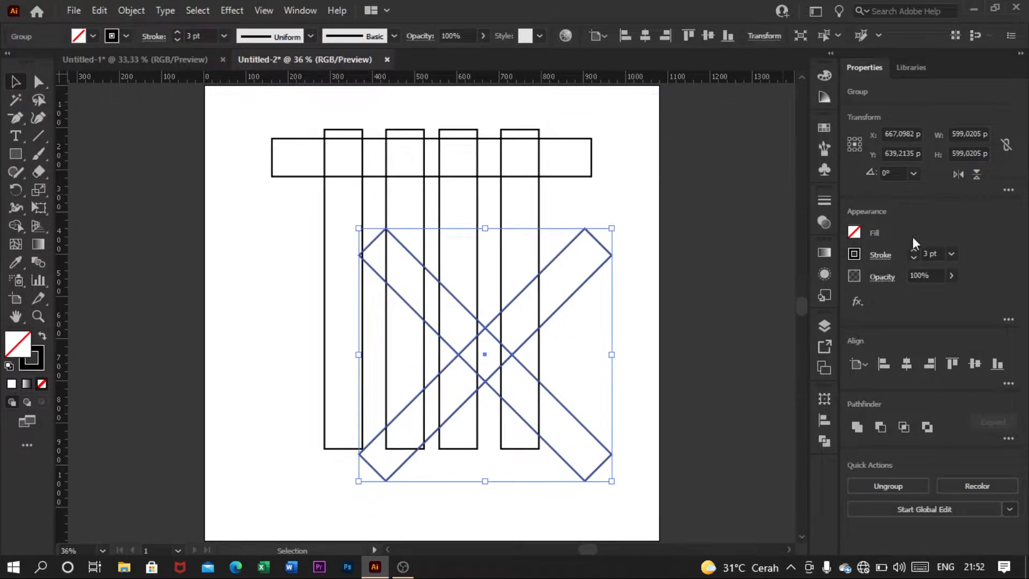
Centre the X group horizontally on the artboard and move it straight down to about Y 761 px
{"action": "left_click", "coordinate": [912, 363]}
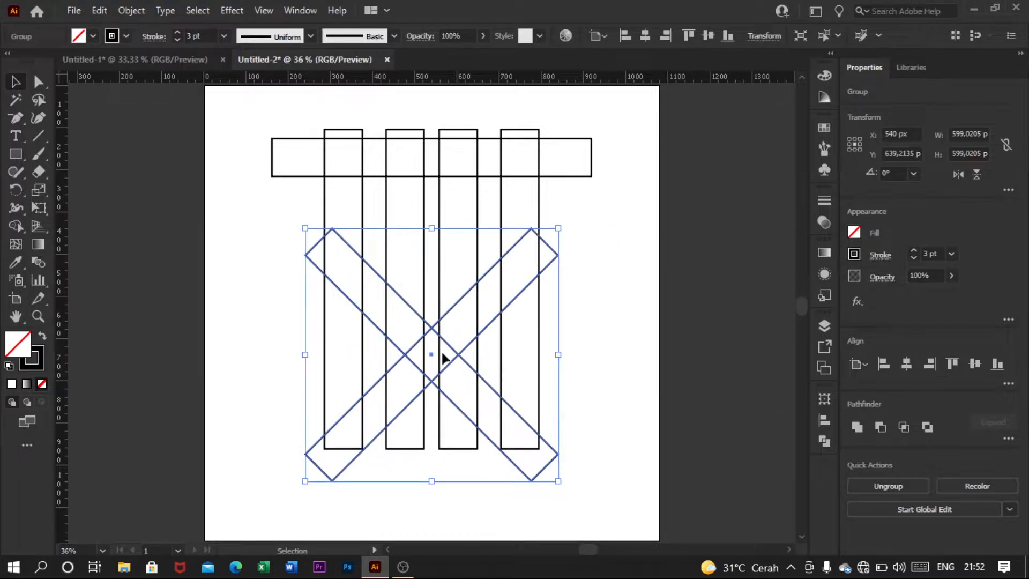
{"action": "scroll", "coordinate": [427, 368], "scroll_direction": "up", "scroll_amount": 1}
{"action": "left_click_drag", "start_coordinate": [434, 389], "coordinate": [436, 465]}
{"action": "key", "text": "ctrl+minus"}
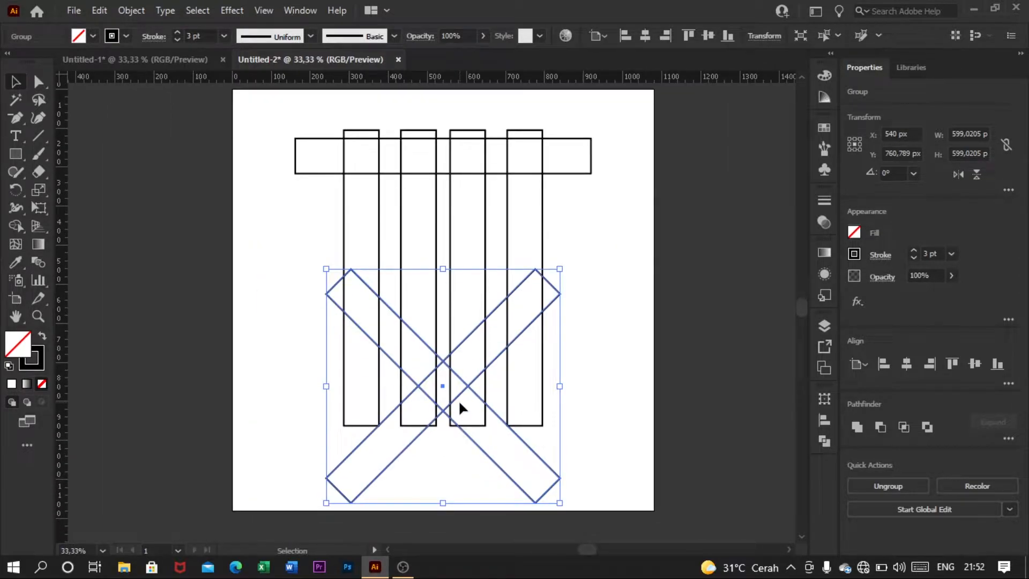
{"action": "key", "text": "ctrl+plus"}
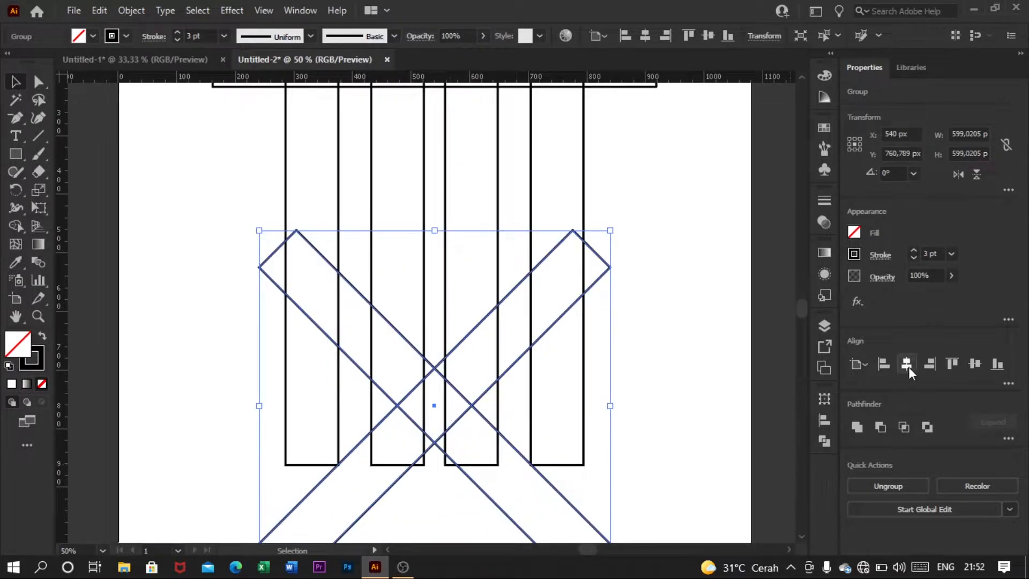
{"action": "left_click", "coordinate": [721, 397]}
{"action": "key", "text": "ctrl+minus"}
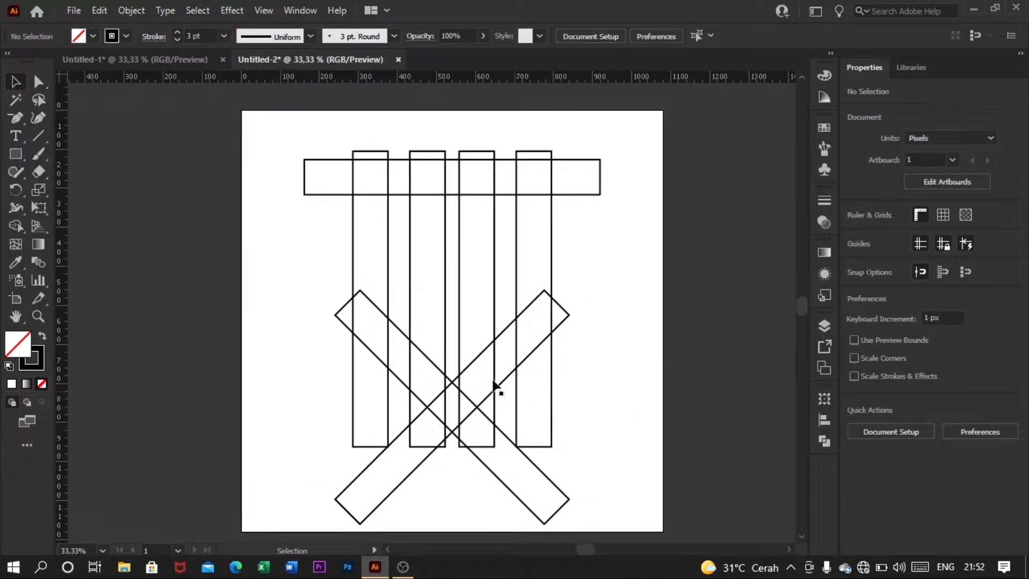
Duplicate the X group straight upward to about Y 521 px, keeping it centred at X 540 px
{"action": "key", "text": "ctrl+plus"}
{"action": "left_click", "coordinate": [438, 395]}
{"action": "scroll", "coordinate": [438, 399], "scroll_direction": "up", "scroll_amount": 1}
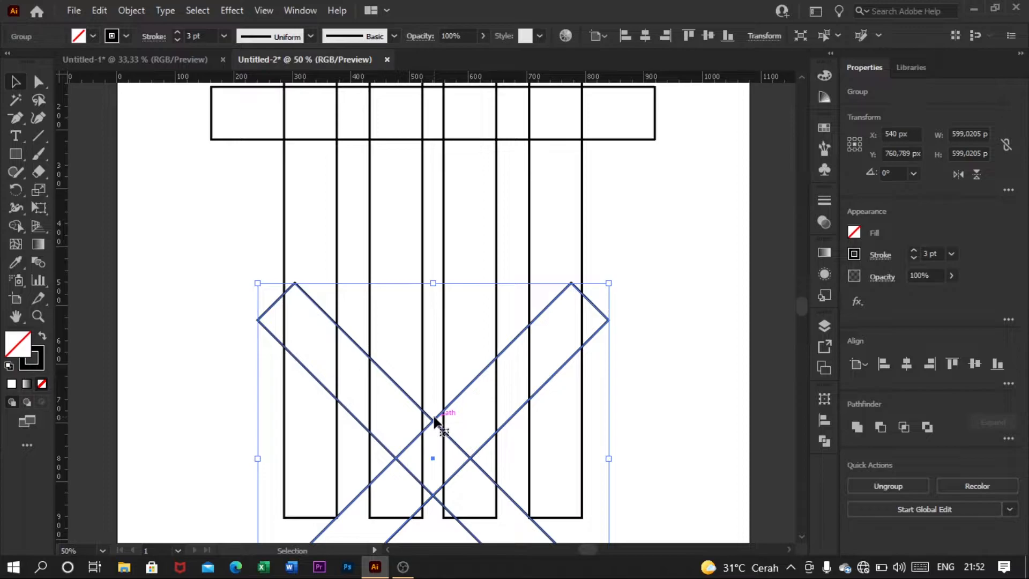
{"action": "left_click_drag", "start_coordinate": [435, 423], "coordinate": [436, 287]}
{"action": "scroll", "coordinate": [466, 305], "scroll_direction": "down", "scroll_amount": 1}
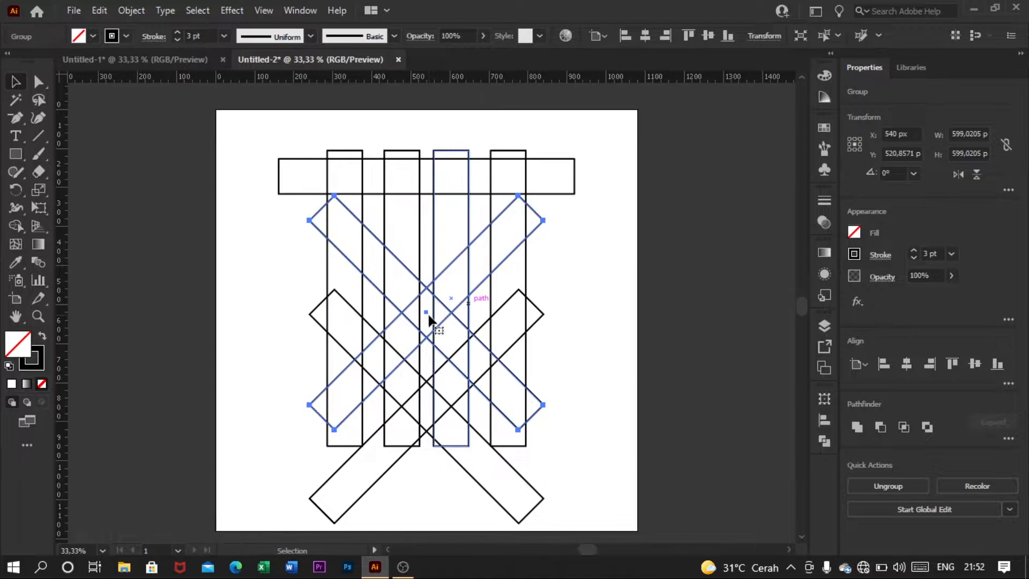
{"action": "scroll", "coordinate": [472, 322], "scroll_direction": "up", "scroll_amount": 1}
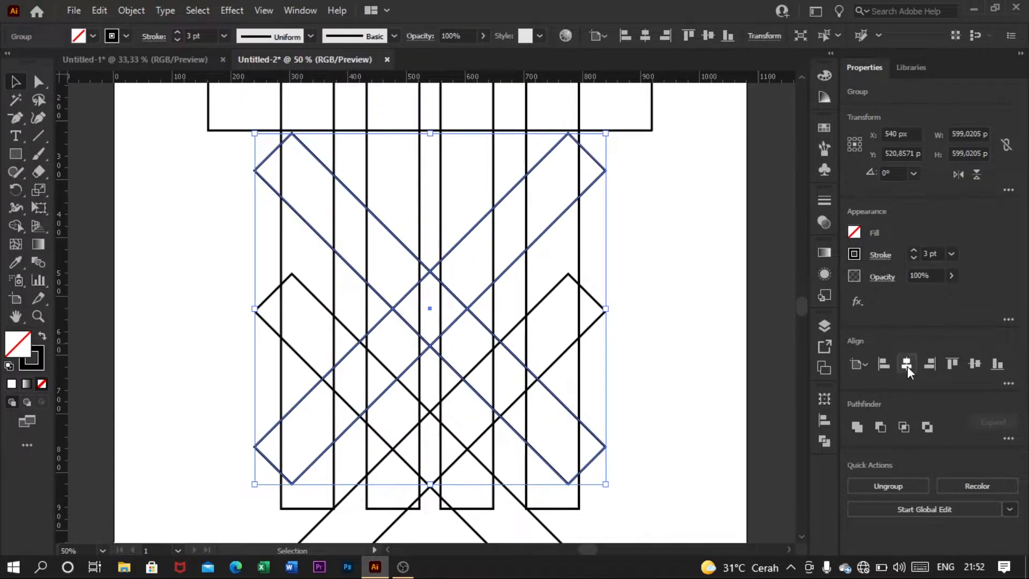
{"action": "left_click", "coordinate": [716, 381]}
{"action": "scroll", "coordinate": [637, 274], "scroll_direction": "down", "scroll_amount": 1}
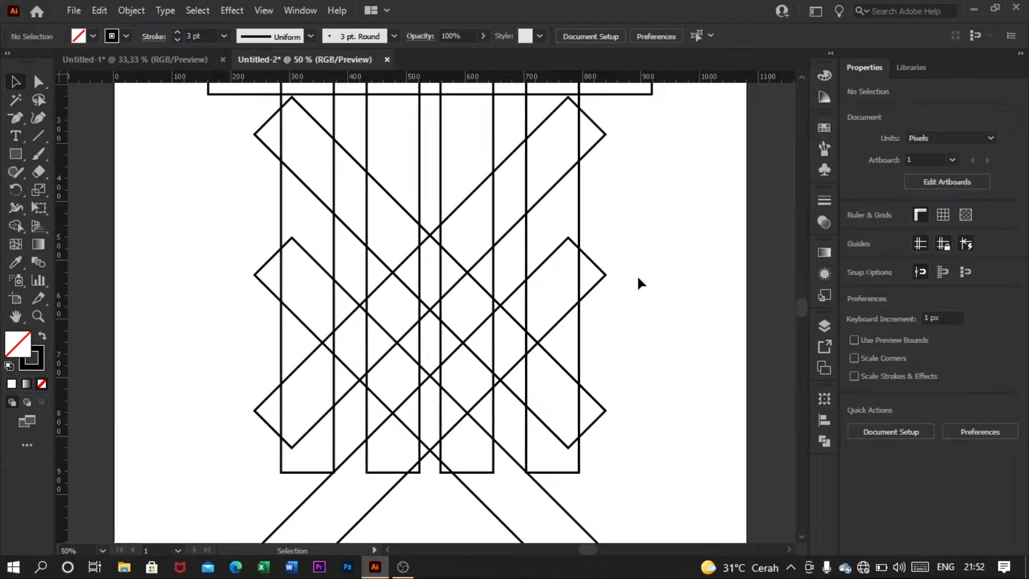
Select both X groups and ungroup them into separate diagonal bars
{"action": "left_click", "coordinate": [603, 287]}
{"action": "scroll", "coordinate": [644, 311], "scroll_direction": "up", "scroll_amount": 1}
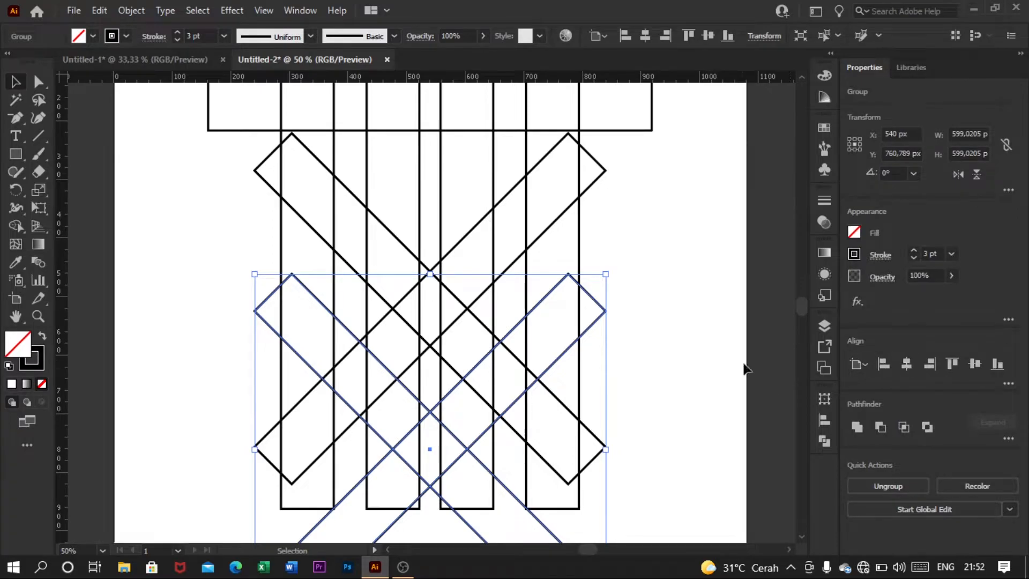
{"action": "left_click", "coordinate": [726, 355]}
{"action": "left_click", "coordinate": [102, 551]}
{"action": "left_click", "coordinate": [124, 532]}
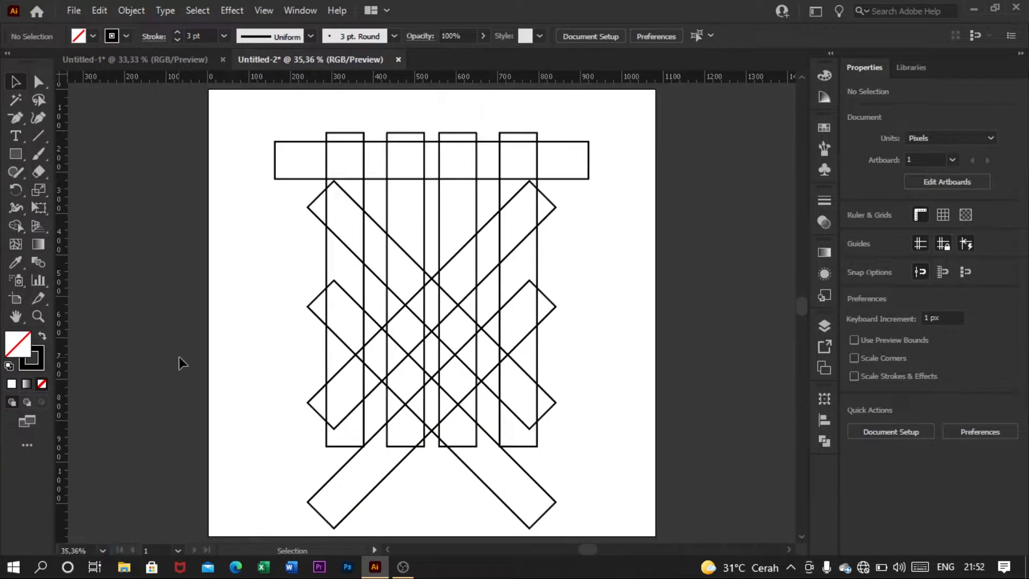
{"action": "scroll", "coordinate": [72, 546], "scroll_direction": "up", "scroll_amount": 4}
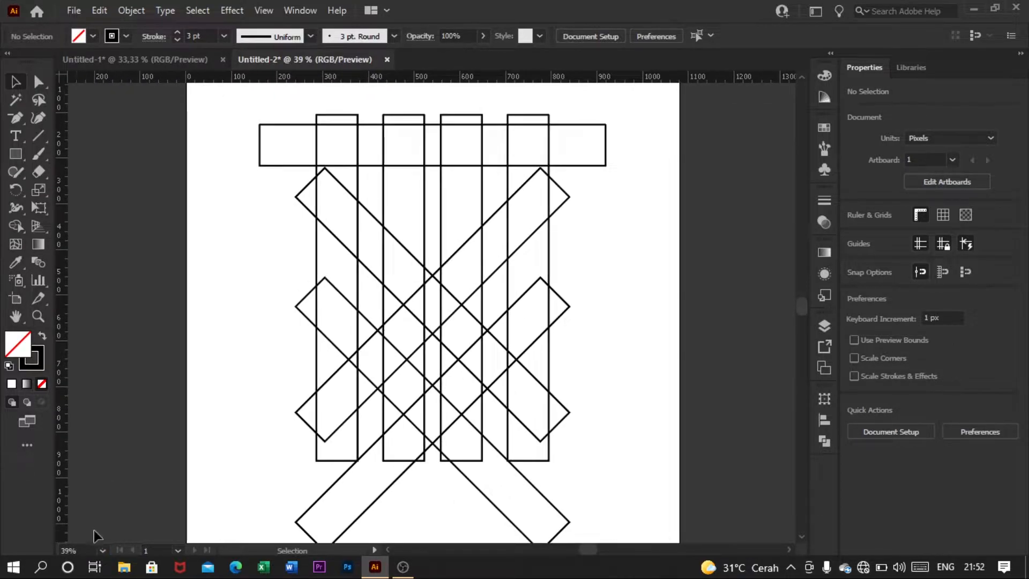
{"action": "left_click", "coordinate": [333, 236]}
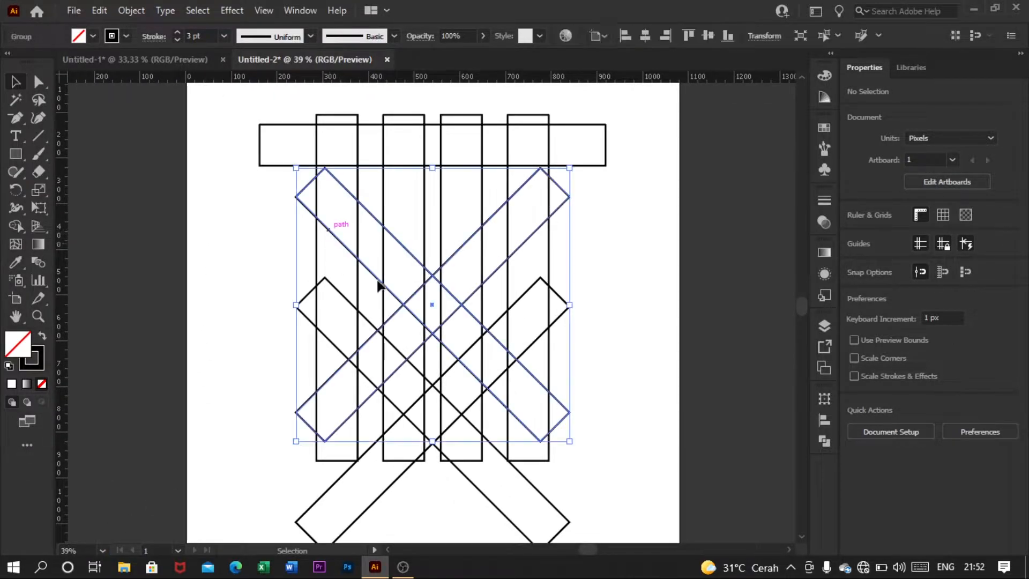
{"action": "left_click", "coordinate": [338, 292], "text": "shift"}
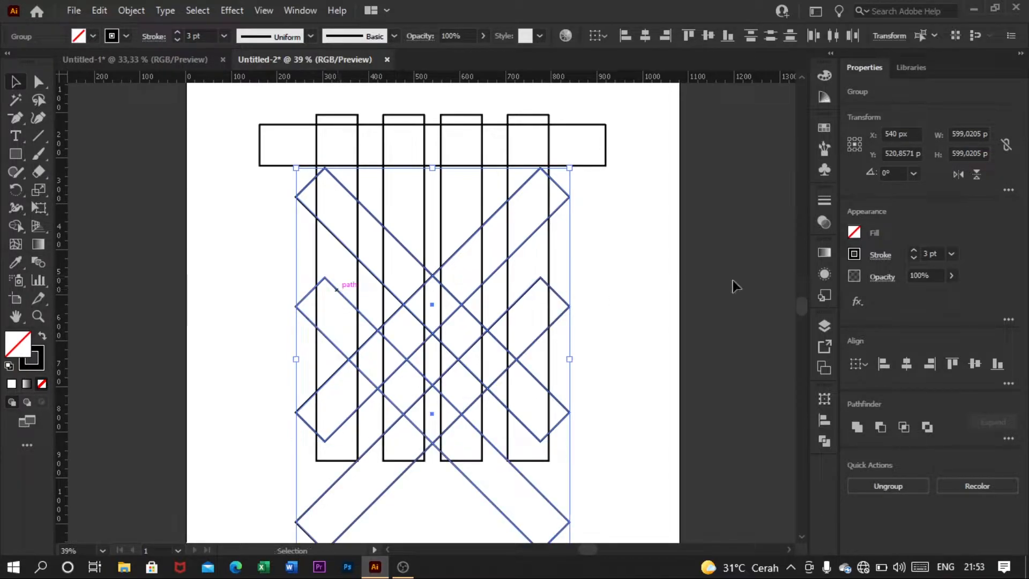
{"action": "right_click", "coordinate": [657, 306]}
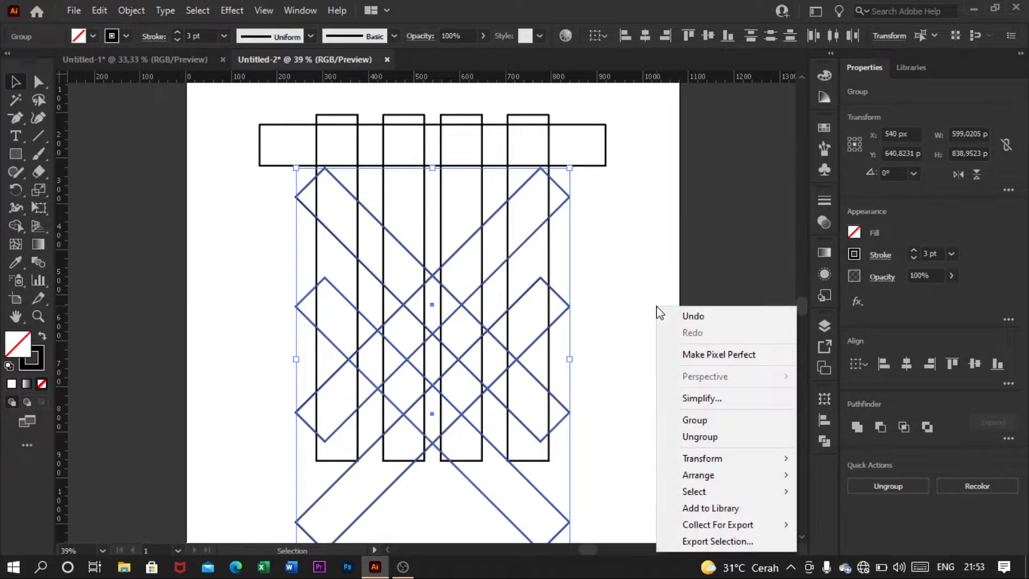
{"action": "left_click", "coordinate": [708, 437]}
{"action": "left_click", "coordinate": [652, 366]}
Lengthen the two rising diagonal bars together toward the upper right, until the upper one reaches the horizontal bar's right end
{"action": "left_click", "coordinate": [520, 357]}
{"action": "left_click", "coordinate": [647, 351]}
{"action": "left_click_drag", "start_coordinate": [586, 279], "coordinate": [577, 327]}
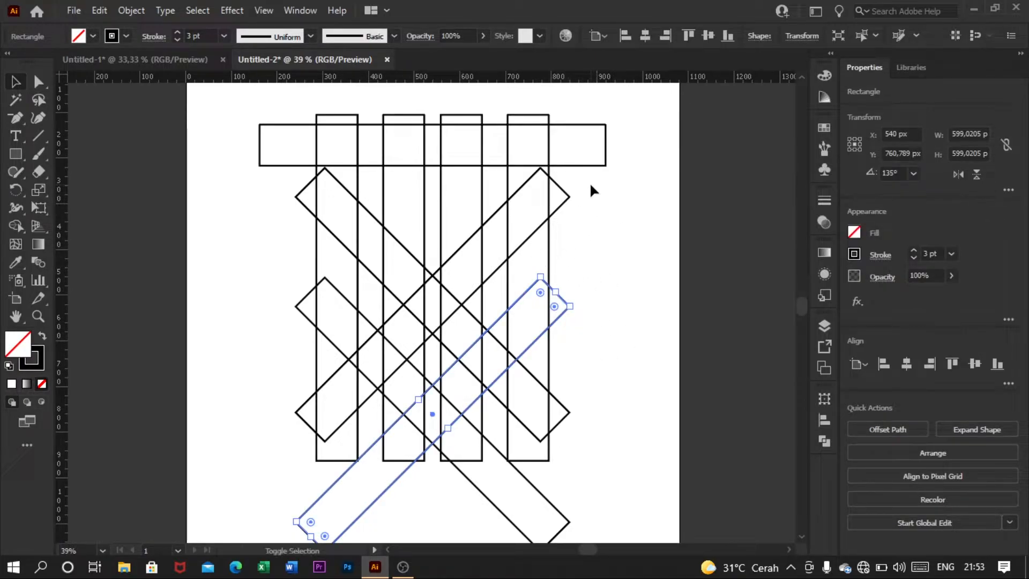
{"action": "left_click_drag", "start_coordinate": [561, 216], "coordinate": [622, 153]}
{"action": "left_click", "coordinate": [463, 296]}
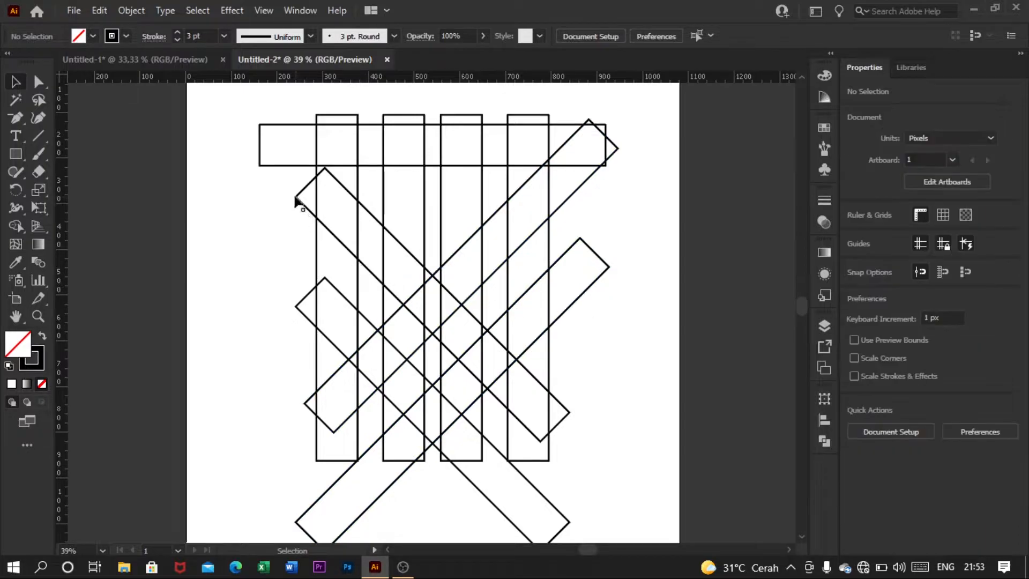
Lengthen the two falling diagonal bars together toward the upper left, until the upper one reaches the horizontal bar's left end
{"action": "left_click", "coordinate": [306, 295]}
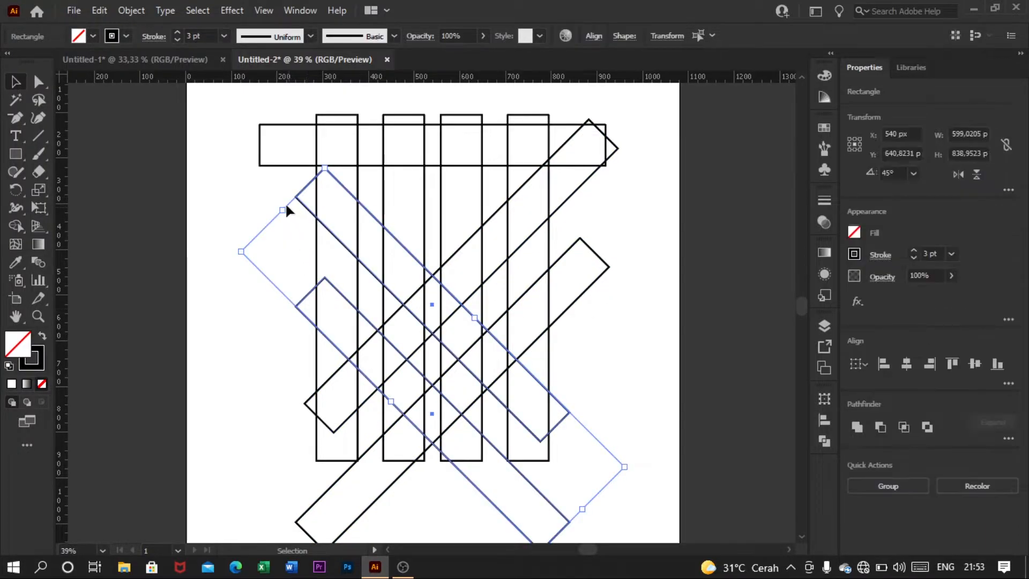
{"action": "left_click_drag", "start_coordinate": [282, 209], "coordinate": [211, 141]}
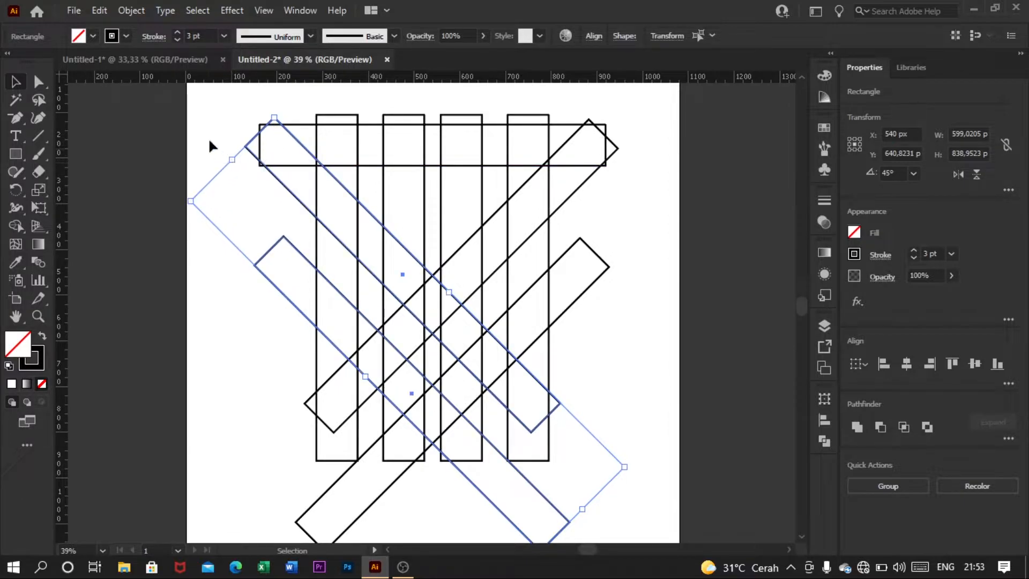
{"action": "left_click", "coordinate": [524, 155]}
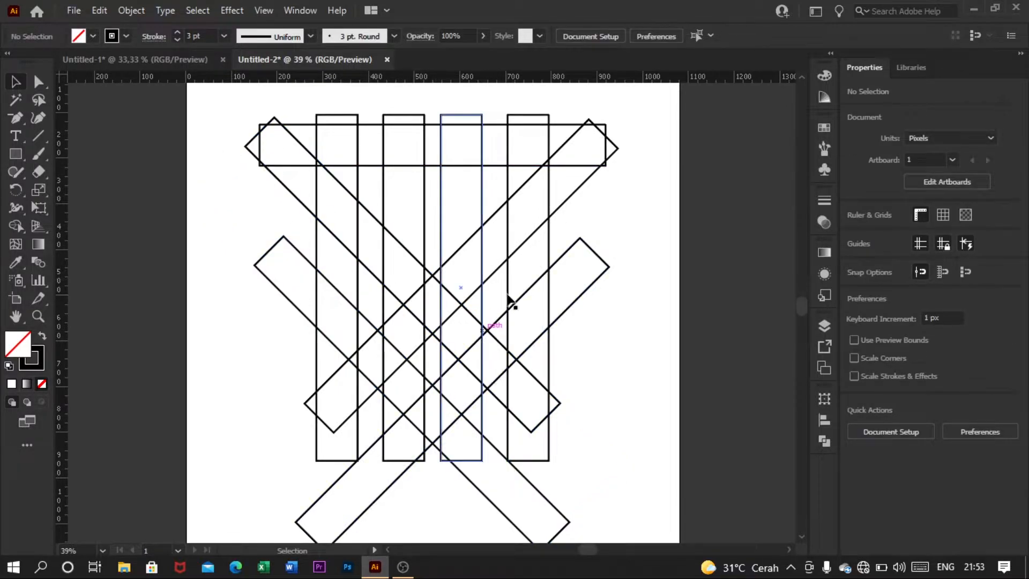
Draw a falling 45° line about 420 px wide and high across the bars, and make a horizontally mirrored copy of it
{"action": "left_click_drag", "start_coordinate": [40, 136], "coordinate": [98, 138]}
{"action": "left_click_drag", "start_coordinate": [241, 172], "coordinate": [434, 363]}
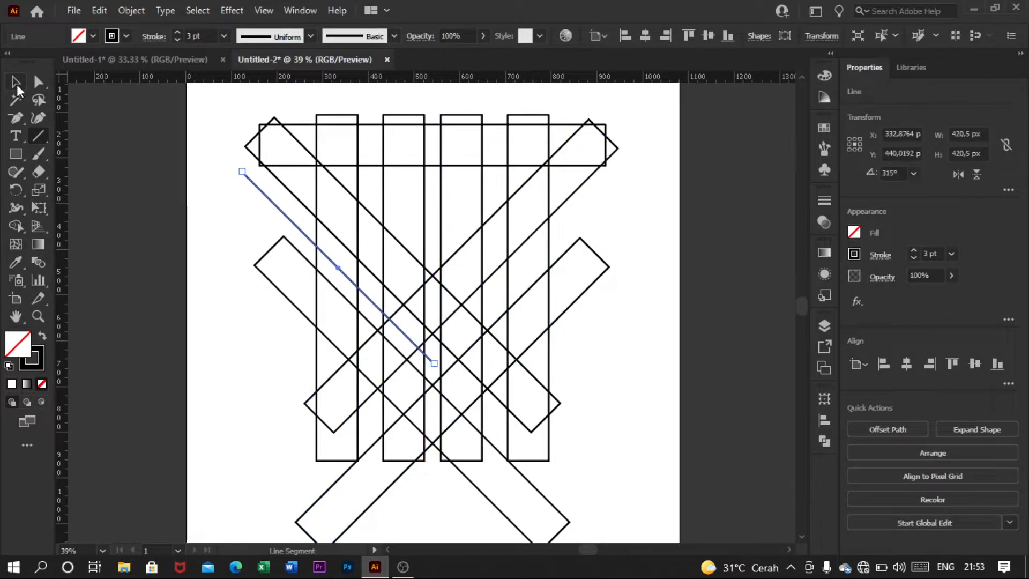
{"action": "left_click", "coordinate": [16, 84]}
{"action": "left_click_drag", "start_coordinate": [368, 294], "coordinate": [495, 282], "text": "alt"}
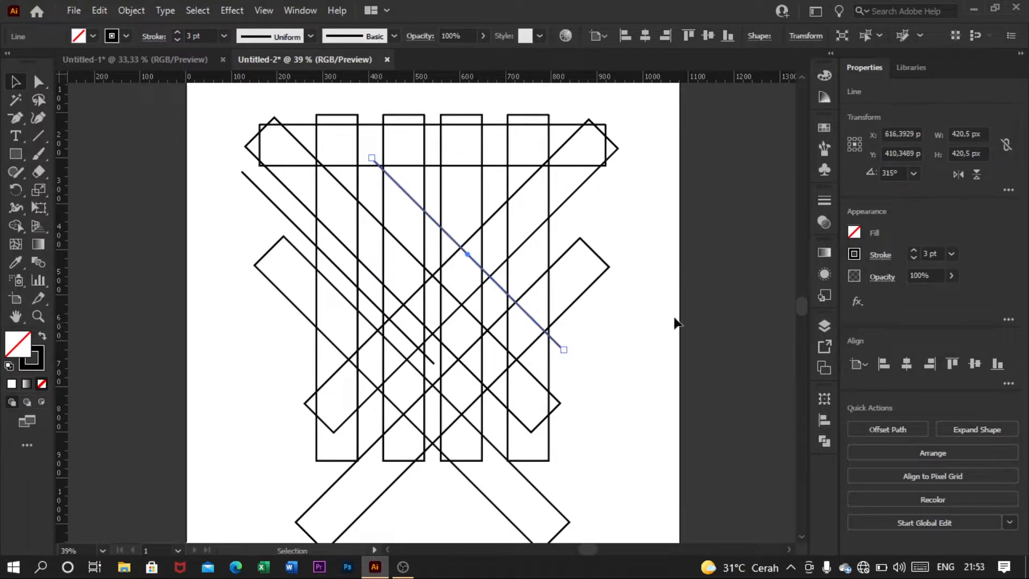
{"action": "left_click", "coordinate": [958, 175]}
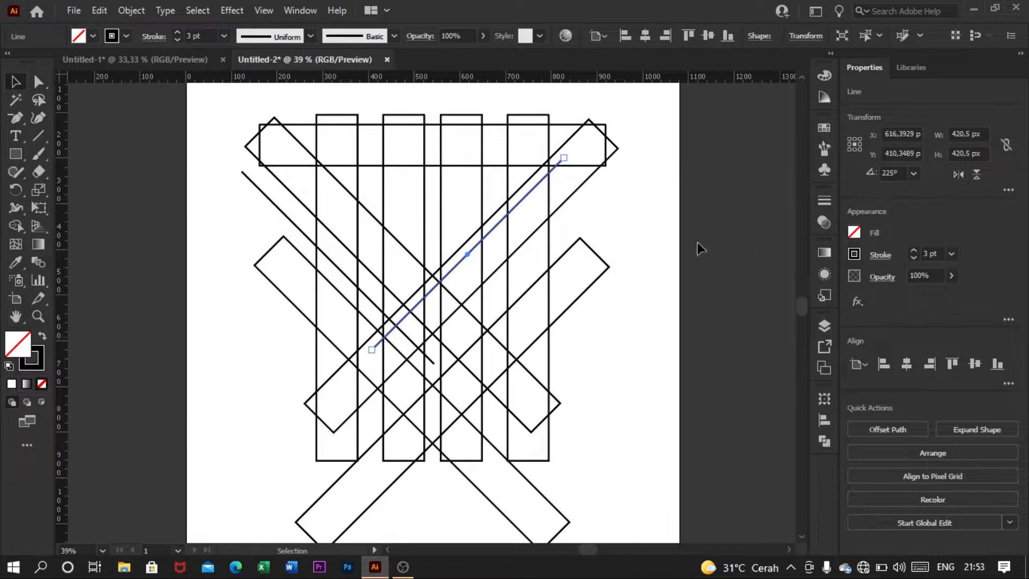
Align the two diagonal lines on their horizontal and vertical centres and group them
{"action": "left_click", "coordinate": [405, 338], "text": "shift"}
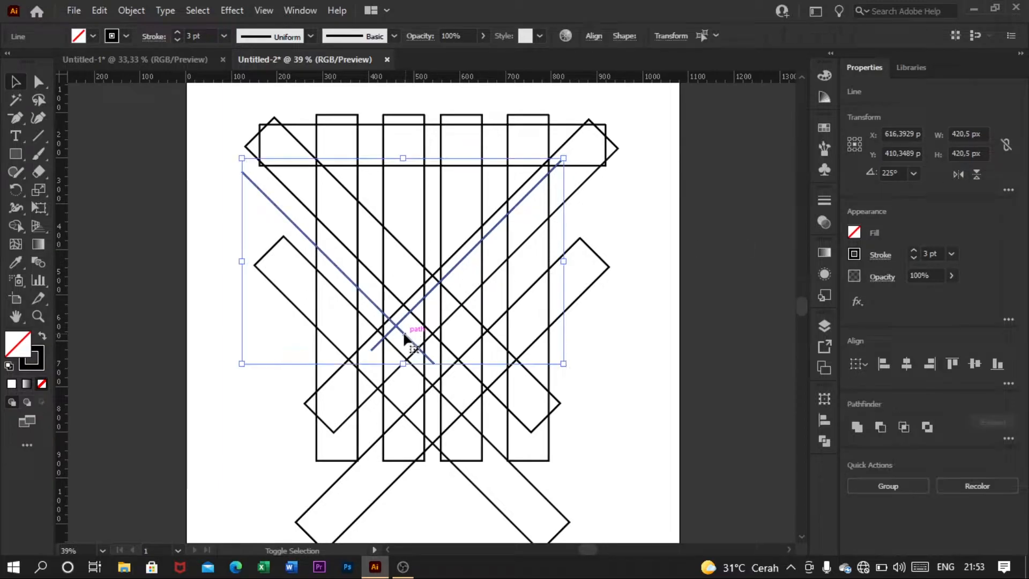
{"action": "scroll", "coordinate": [378, 313], "scroll_direction": "up", "scroll_amount": 2}
{"action": "scroll", "coordinate": [425, 329], "scroll_direction": "up", "scroll_amount": 2}
{"action": "scroll", "coordinate": [421, 354], "scroll_direction": "down", "scroll_amount": 1}
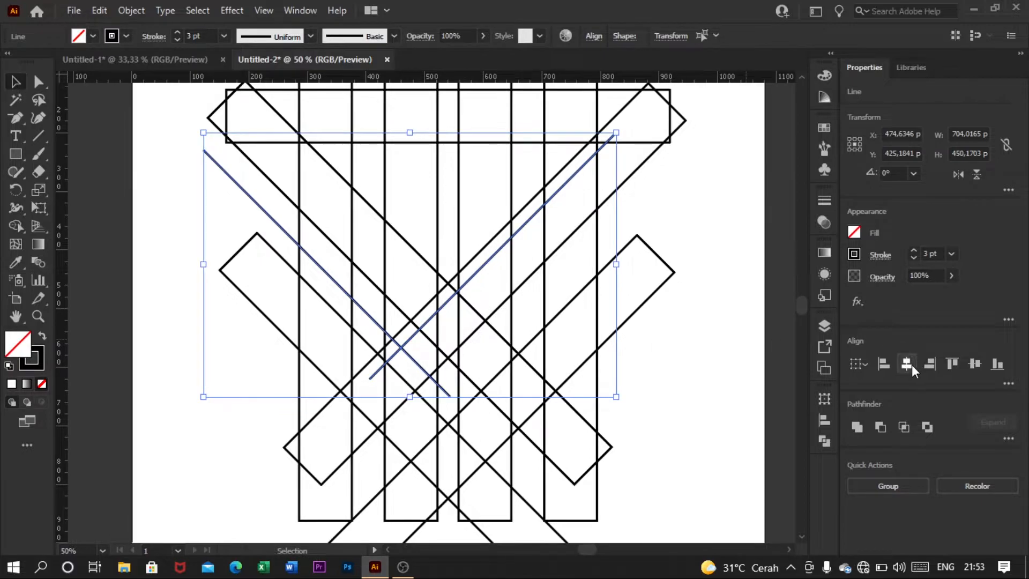
{"action": "left_click", "coordinate": [907, 364]}
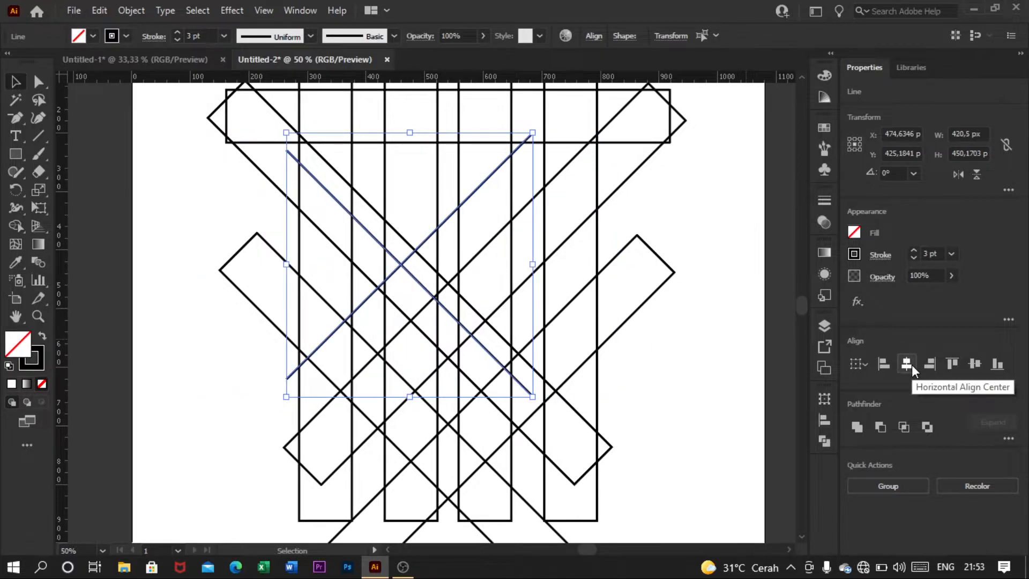
{"action": "left_click", "coordinate": [976, 367]}
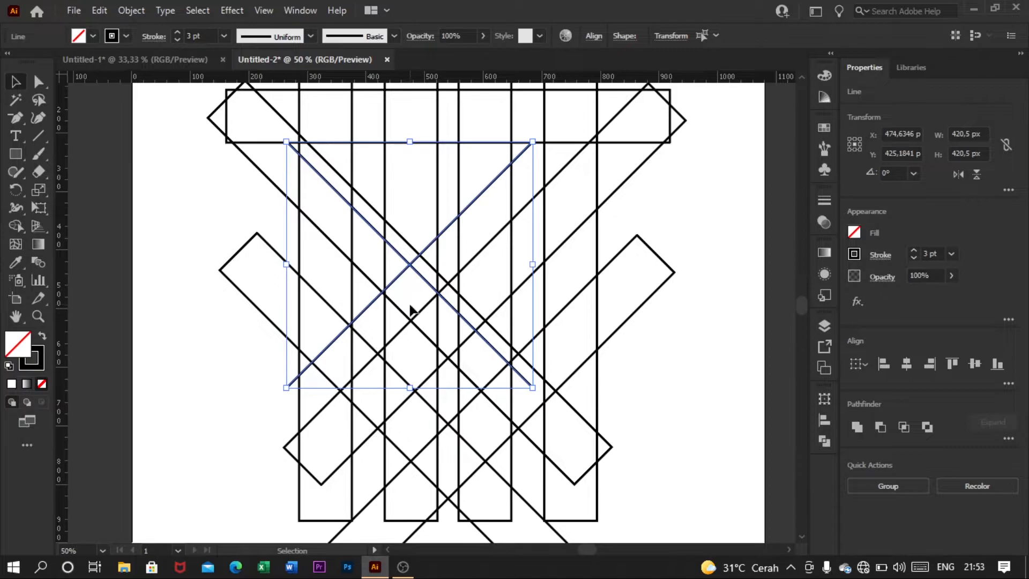
{"action": "right_click", "coordinate": [410, 309]}
{"action": "left_click", "coordinate": [470, 335]}
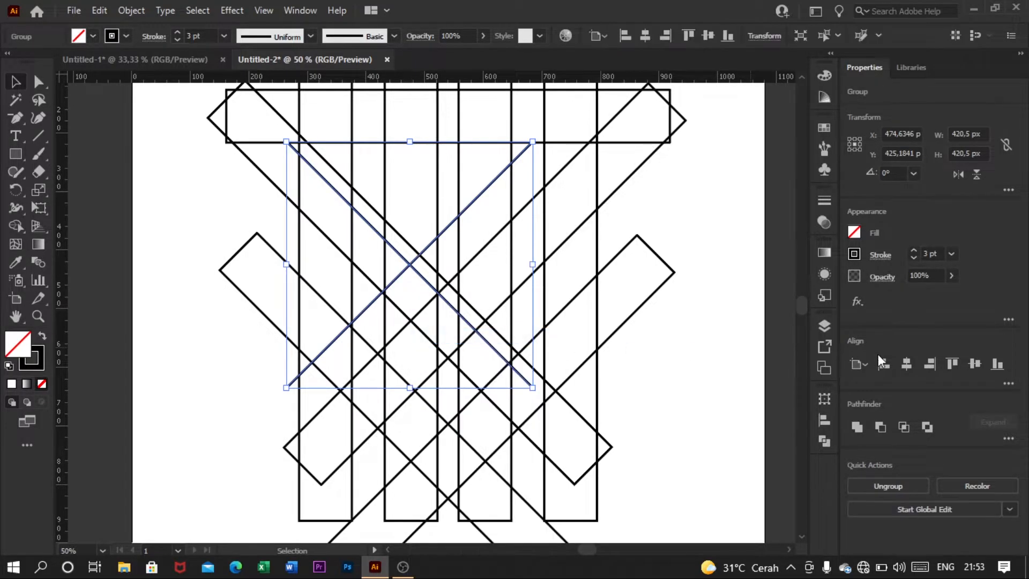
Centre the crossed-line group horizontally on the artboard and move it up to Y 407 px
{"action": "left_click", "coordinate": [905, 367]}
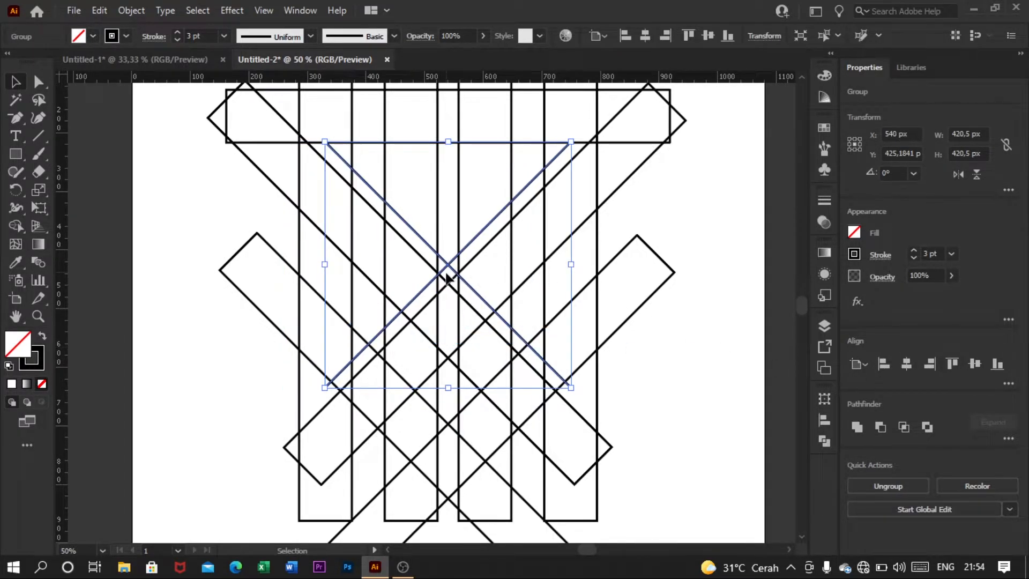
{"action": "scroll", "coordinate": [456, 306], "scroll_direction": "up", "scroll_amount": 1}
{"action": "scroll", "coordinate": [458, 310], "scroll_direction": "up", "scroll_amount": 2}
{"action": "left_click_drag", "start_coordinate": [443, 281], "coordinate": [442, 254]}
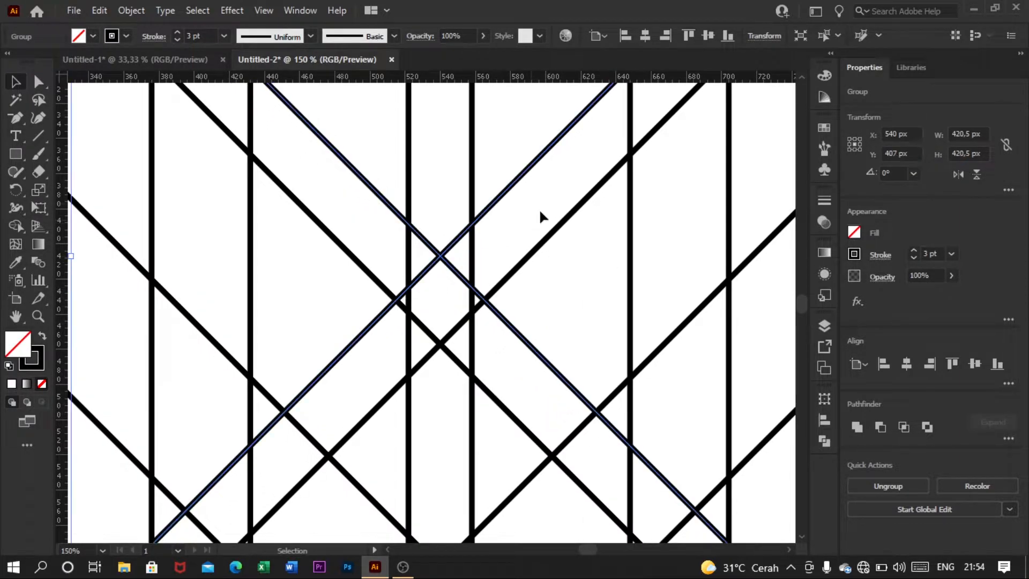
{"action": "left_click", "coordinate": [525, 231]}
{"action": "scroll", "coordinate": [501, 244], "scroll_direction": "down", "scroll_amount": 3}
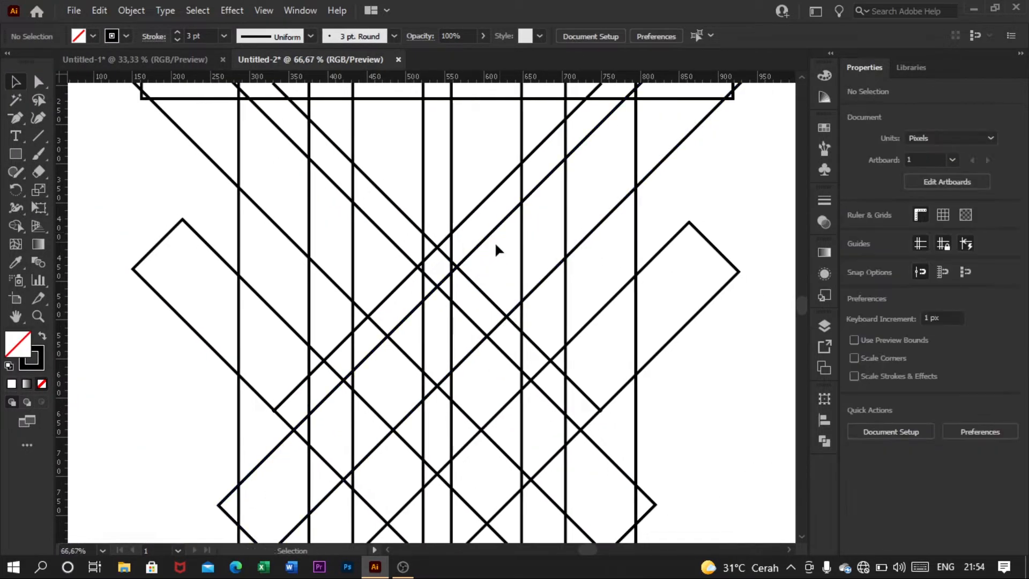
Ungroup the crossed lines and select only the rising line
{"action": "left_click", "coordinate": [453, 316]}
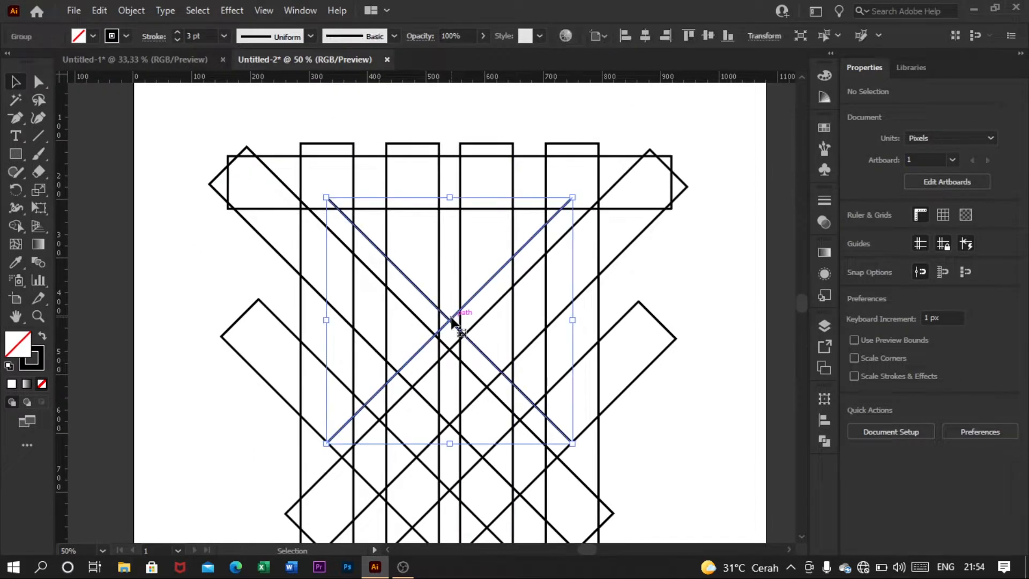
{"action": "right_click", "coordinate": [453, 317]}
{"action": "left_click", "coordinate": [532, 180]}
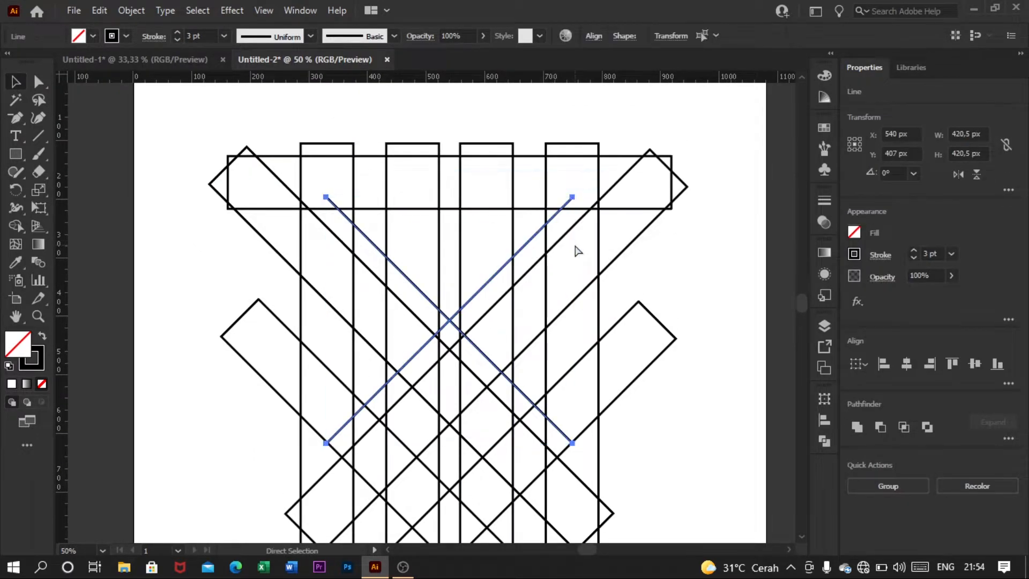
{"action": "scroll", "coordinate": [590, 252], "scroll_direction": "right", "scroll_amount": 2}
{"action": "left_click", "coordinate": [619, 265]}
{"action": "left_click", "coordinate": [518, 200]}
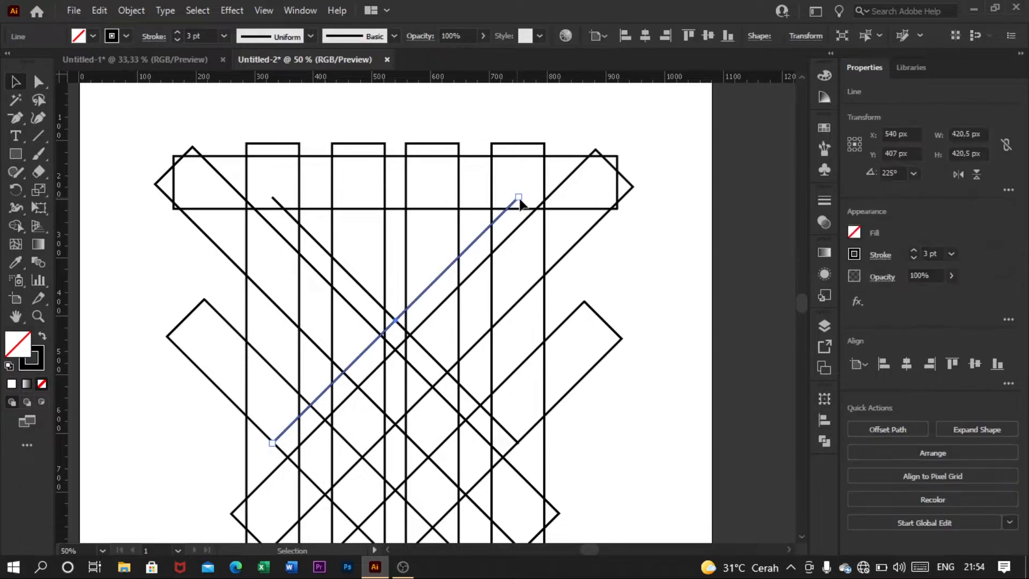
Lengthen both crossed diagonal lines about their shared centre, making the falling line about 640 px wide and high
{"action": "left_click_drag", "start_coordinate": [519, 198], "coordinate": [593, 124]}
{"action": "left_click", "coordinate": [409, 160]}
{"action": "left_click", "coordinate": [274, 201]}
{"action": "left_click_drag", "start_coordinate": [271, 202], "coordinate": [208, 130]}
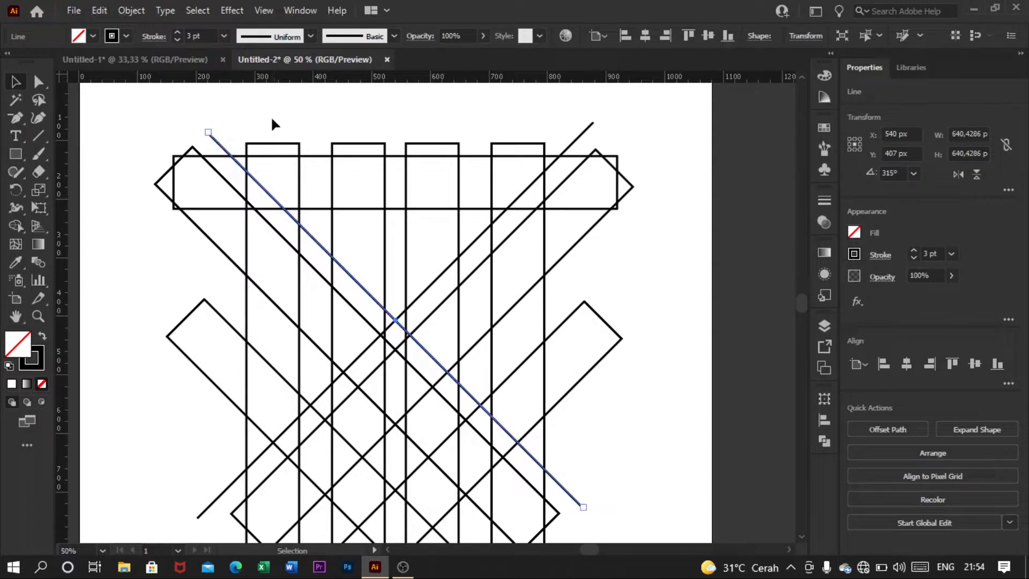
{"action": "left_click", "coordinate": [271, 116]}
Select all the bars and diagonal lines and activate the Shape Builder tool
{"action": "key", "text": "ctrl+minus"}
{"action": "key", "text": "ctrl+minus"}
{"action": "scroll", "coordinate": [329, 176], "scroll_direction": "up", "scroll_amount": 2}
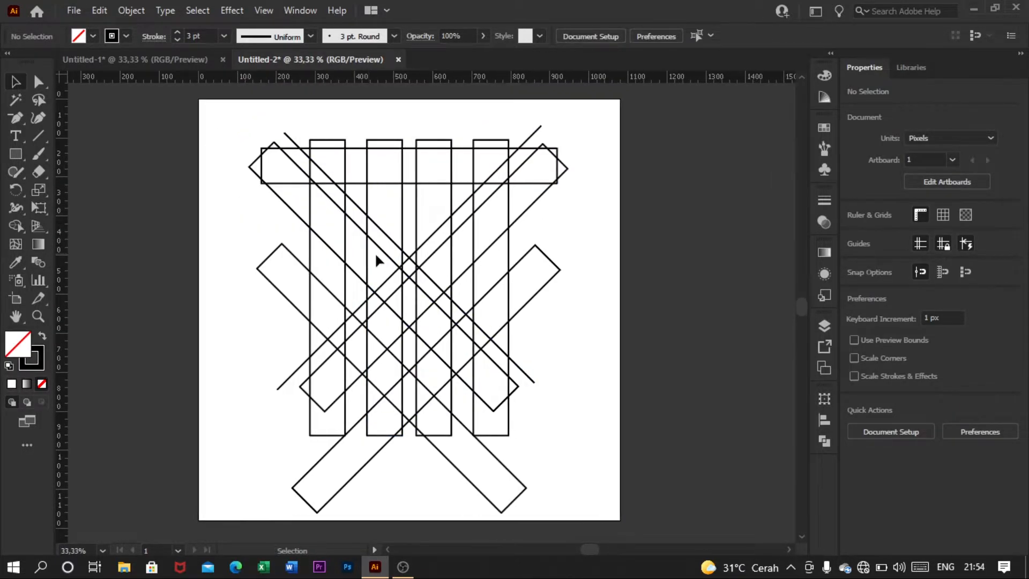
{"action": "scroll", "coordinate": [389, 276], "scroll_direction": "down", "scroll_amount": 1}
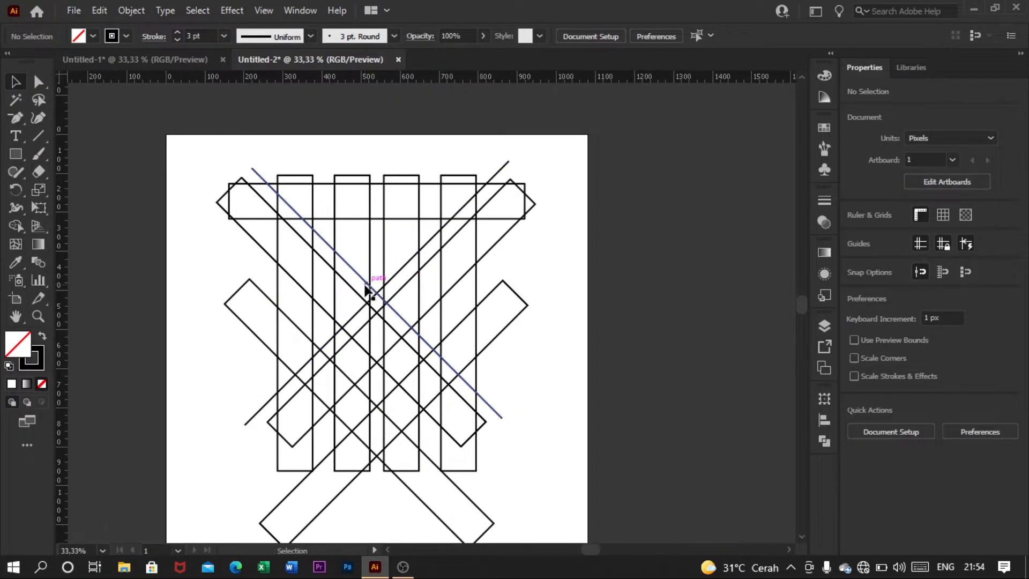
{"action": "scroll", "coordinate": [215, 475], "scroll_direction": "down", "scroll_amount": 1}
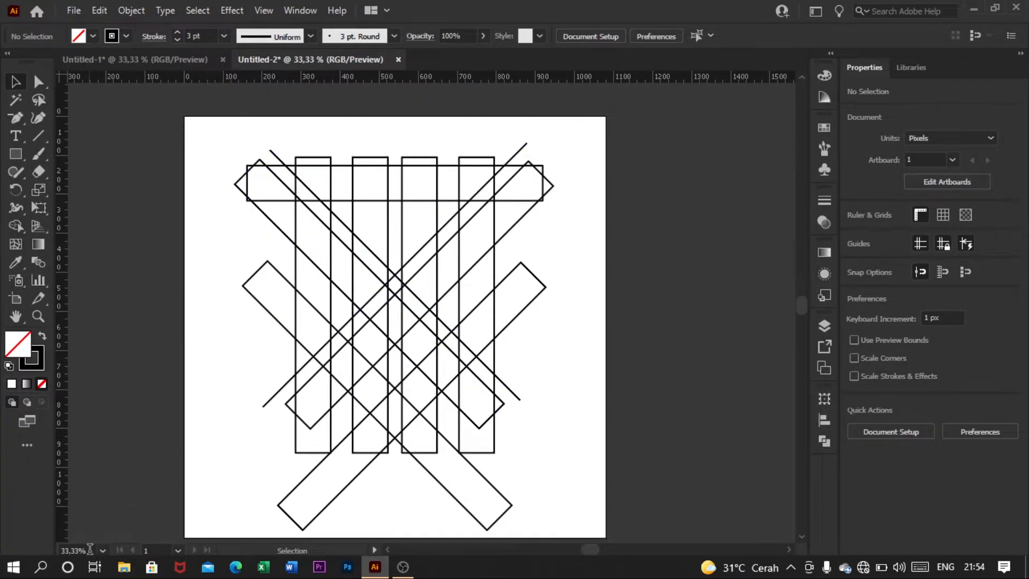
{"action": "scroll", "coordinate": [89, 549], "scroll_direction": "up", "scroll_amount": 4}
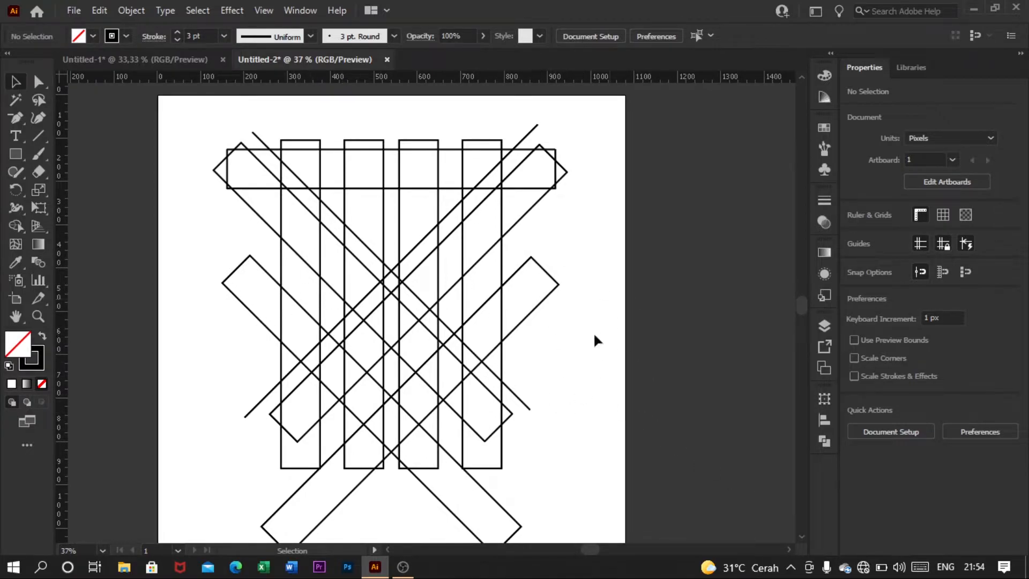
{"action": "left_click_drag", "start_coordinate": [200, 111], "coordinate": [586, 457]}
{"action": "scroll", "coordinate": [604, 517], "scroll_direction": "down", "scroll_amount": 2}
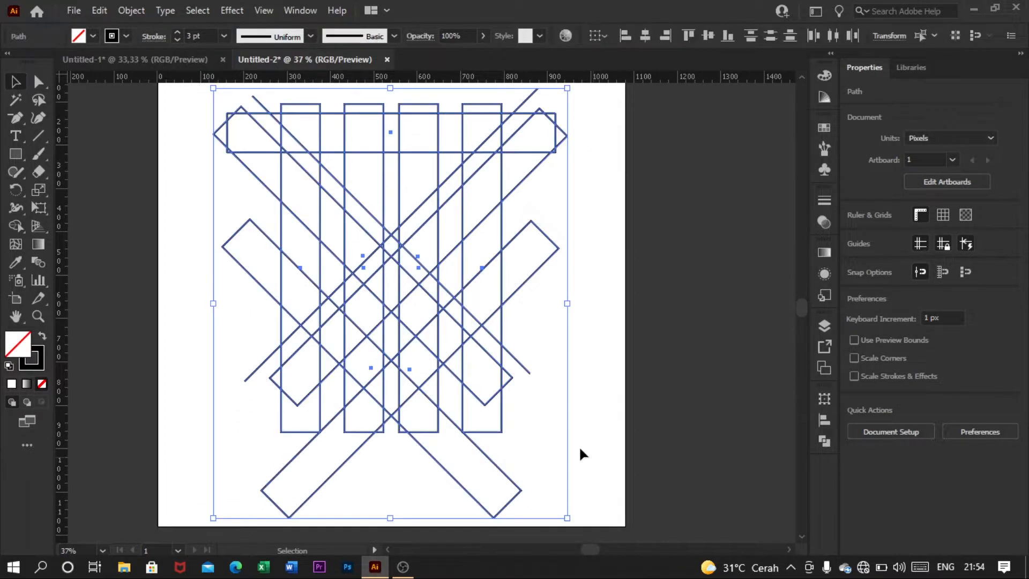
{"action": "scroll", "coordinate": [529, 380], "scroll_direction": "up", "scroll_amount": 3}
{"action": "scroll", "coordinate": [532, 375], "scroll_direction": "right", "scroll_amount": 2}
{"action": "scroll", "coordinate": [528, 375], "scroll_direction": "down", "scroll_amount": 1}
{"action": "scroll", "coordinate": [528, 375], "scroll_direction": "left", "scroll_amount": 1}
{"action": "key", "text": "v"}
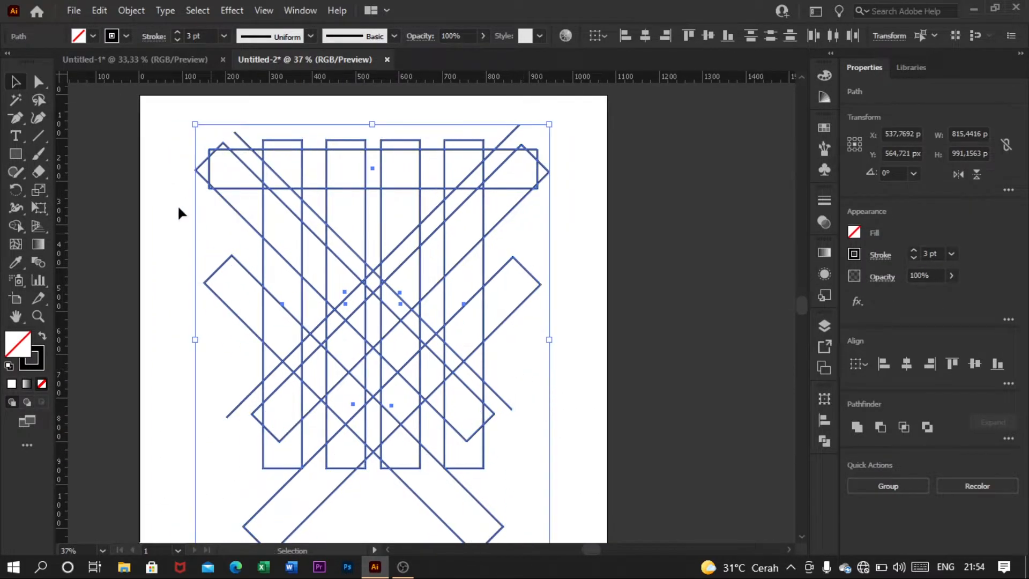
{"action": "left_click_drag", "start_coordinate": [15, 222], "coordinate": [91, 229]}
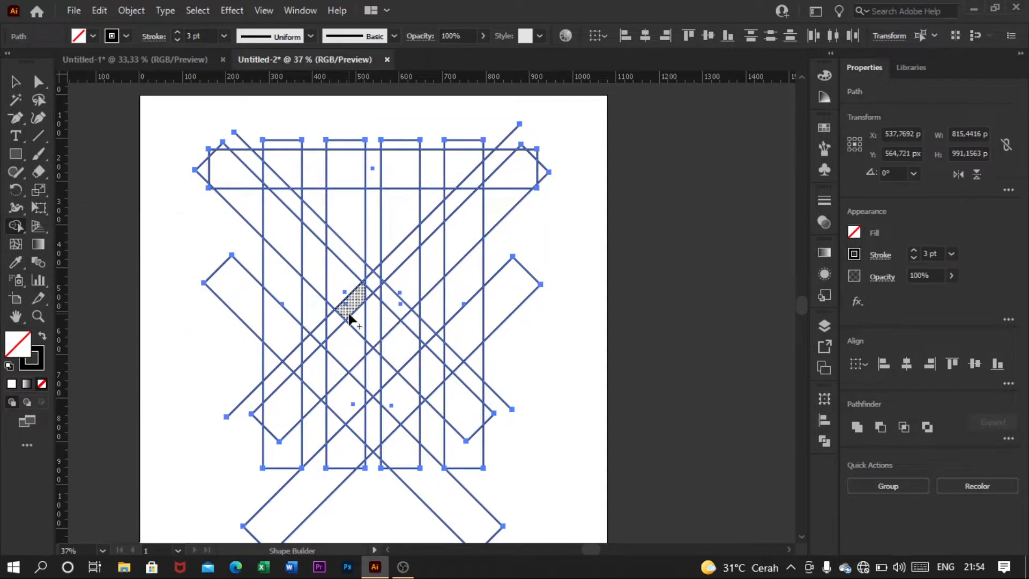
Merge the regions of the two left vertical bars and the horizontal bar between them into a hook shape
{"action": "scroll", "coordinate": [346, 317], "scroll_direction": "down", "scroll_amount": 1}
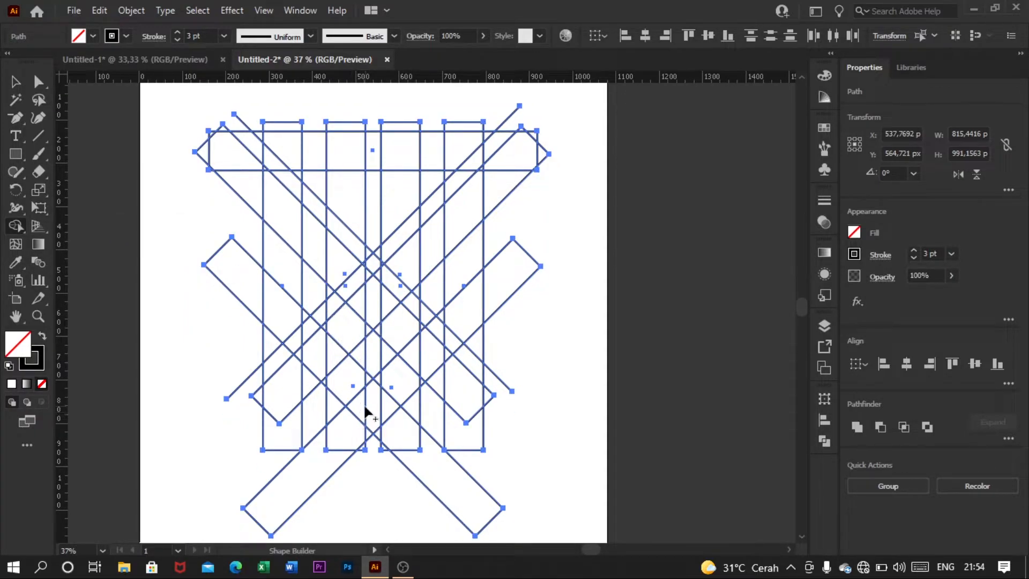
{"action": "scroll", "coordinate": [362, 403], "scroll_direction": "up", "scroll_amount": 1}
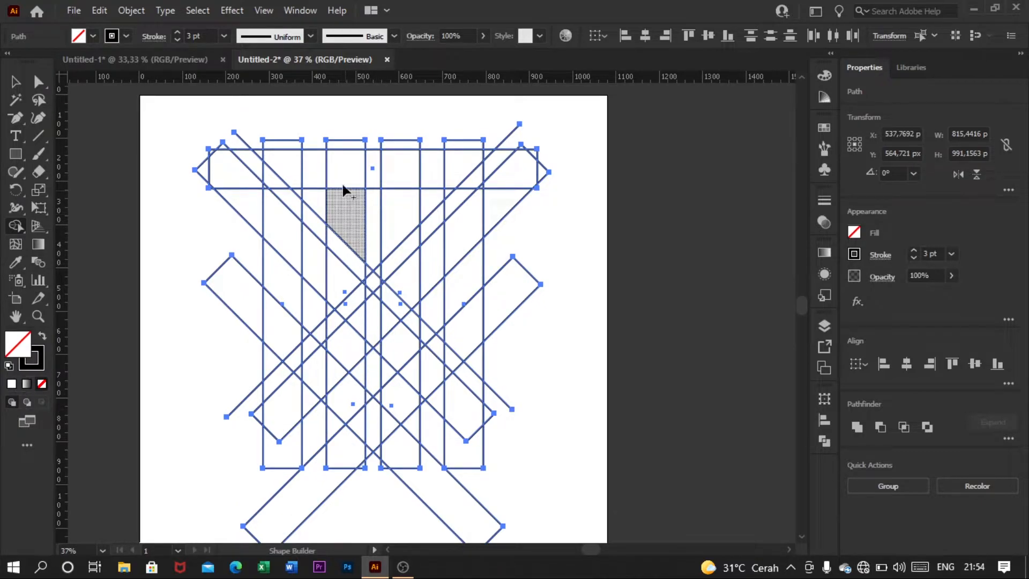
{"action": "mouse_move", "coordinate": [340, 218]}
{"action": "left_mouse_down"}
{"action": "mouse_move", "coordinate": [343, 173]}
{"action": "mouse_move", "coordinate": [298, 162]}
{"action": "mouse_move", "coordinate": [270, 198]}
{"action": "mouse_move", "coordinate": [293, 208]}
{"action": "left_mouse_up"}
{"action": "scroll", "coordinate": [293, 208], "scroll_direction": "up", "scroll_amount": 2}
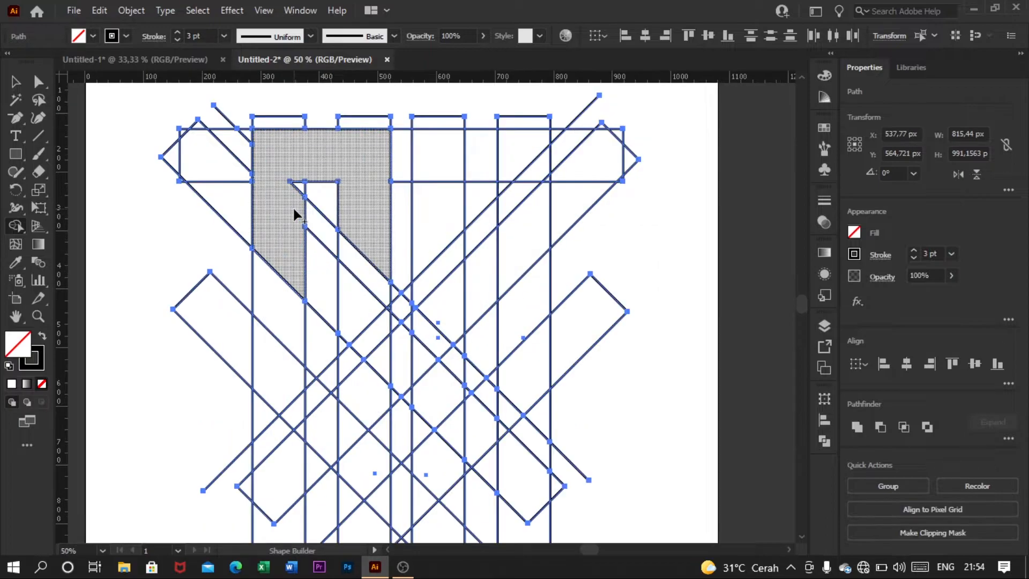
Extend the left hook by merging the falling diagonal, the inner vertical bar and the lower falling diagonal regions into it
{"action": "mouse_move", "coordinate": [294, 159]}
{"action": "left_mouse_down"}
{"action": "mouse_move", "coordinate": [293, 209]}
{"action": "mouse_move", "coordinate": [345, 270]}
{"action": "left_mouse_up"}
{"action": "scroll", "coordinate": [292, 213], "scroll_direction": "down", "scroll_amount": 2}
{"action": "left_click_drag", "start_coordinate": [379, 319], "coordinate": [377, 414]}
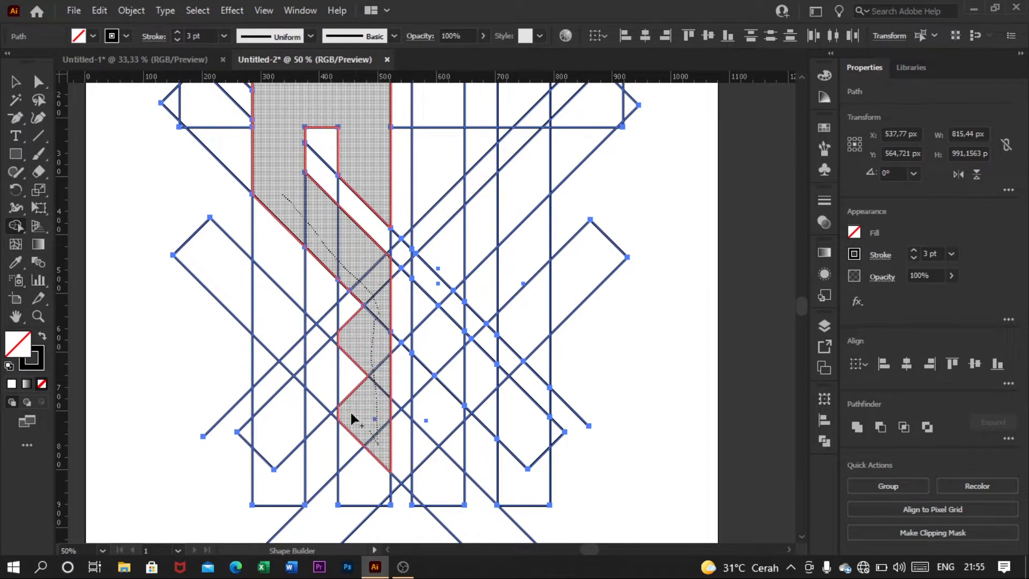
{"action": "mouse_move", "coordinate": [341, 350]}
{"action": "left_mouse_down"}
{"action": "mouse_move", "coordinate": [348, 271]}
{"action": "mouse_move", "coordinate": [345, 298]}
{"action": "left_mouse_up"}
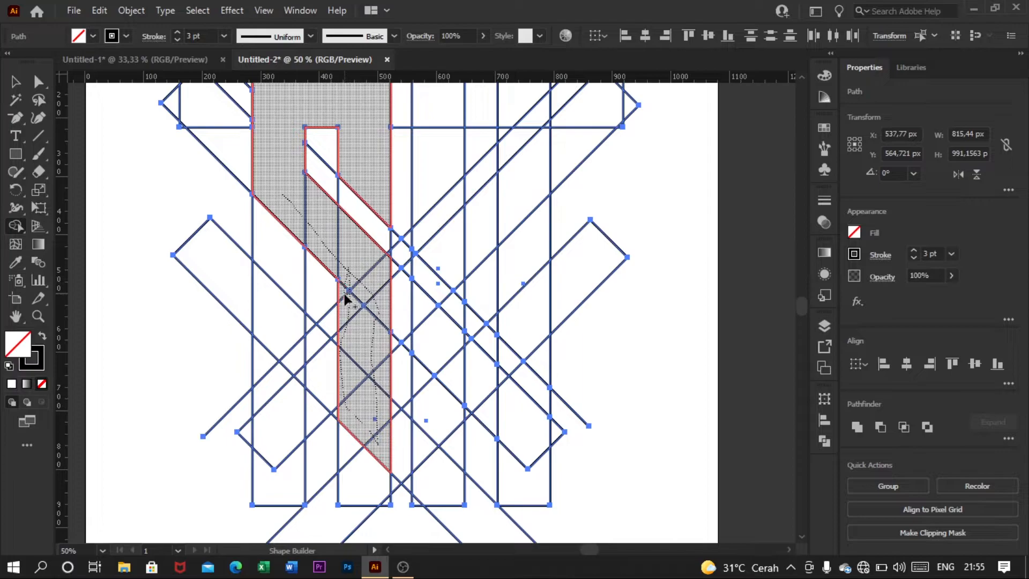
{"action": "left_click_drag", "start_coordinate": [354, 401], "coordinate": [356, 417]}
{"action": "mouse_move", "coordinate": [282, 338]}
{"action": "left_mouse_down"}
{"action": "mouse_move", "coordinate": [343, 416]}
{"action": "mouse_move", "coordinate": [366, 403]}
{"action": "left_mouse_up"}
{"action": "scroll", "coordinate": [366, 402], "scroll_direction": "up", "scroll_amount": 2}
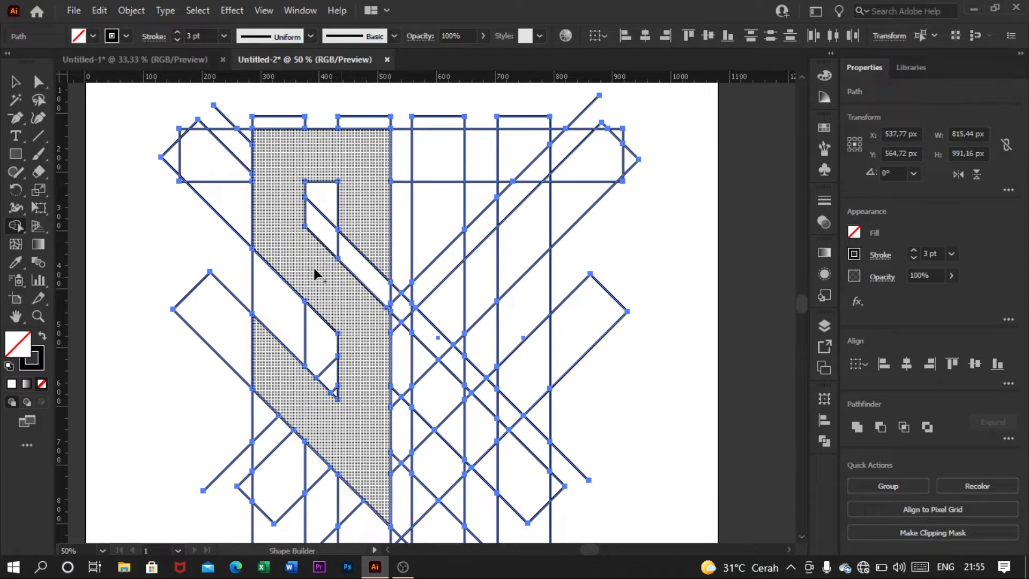
Merge the matching regions of the right vertical bars, horizontal bar and rising diagonals into a mirrored right-hand shape
{"action": "scroll", "coordinate": [319, 304], "scroll_direction": "right", "scroll_amount": 1}
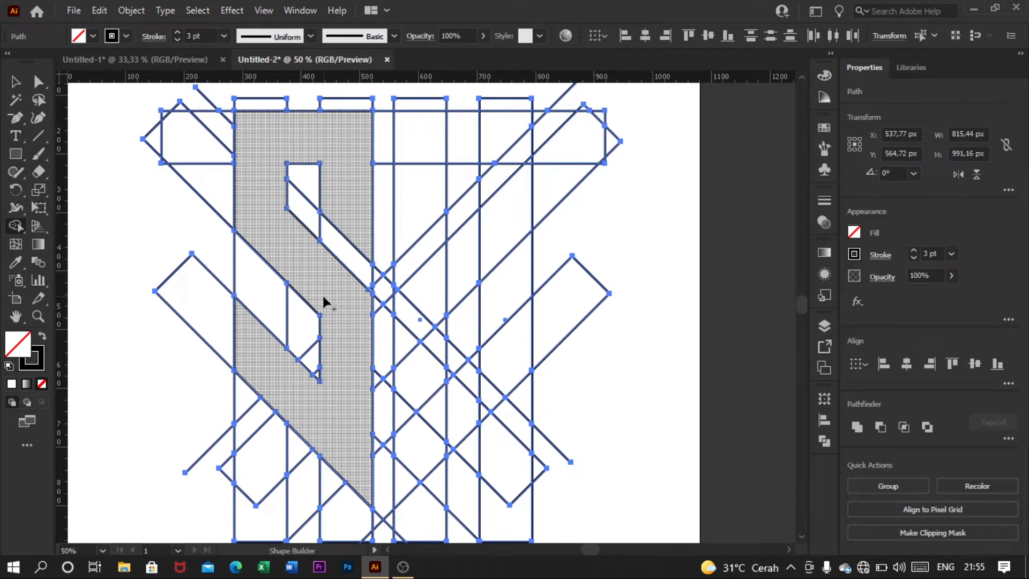
{"action": "scroll", "coordinate": [324, 303], "scroll_direction": "down", "scroll_amount": 1}
{"action": "scroll", "coordinate": [384, 333], "scroll_direction": "up", "scroll_amount": 2}
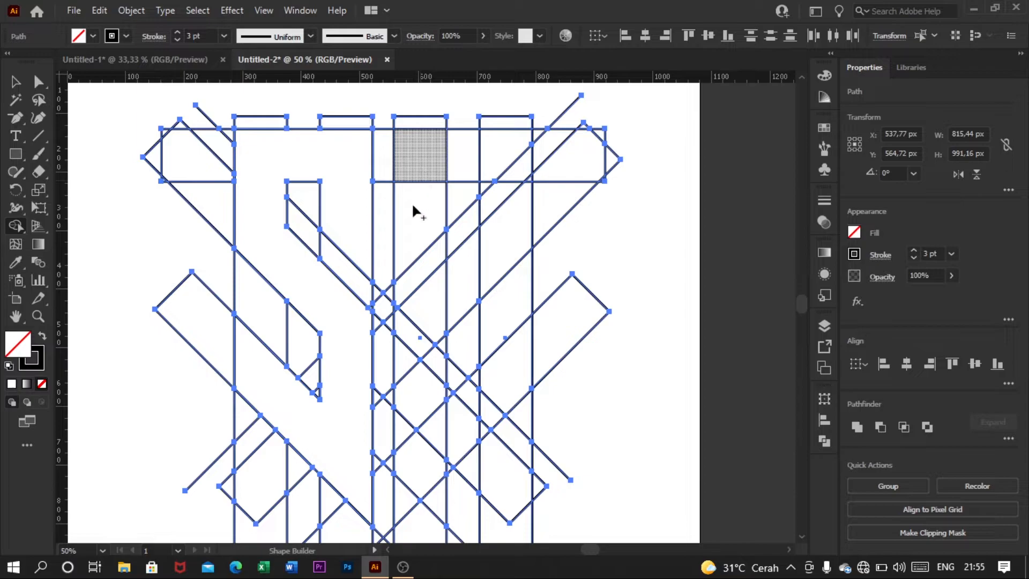
{"action": "mouse_move", "coordinate": [412, 236]}
{"action": "left_mouse_down"}
{"action": "mouse_move", "coordinate": [410, 152]}
{"action": "mouse_move", "coordinate": [517, 164]}
{"action": "mouse_move", "coordinate": [522, 235]}
{"action": "mouse_move", "coordinate": [489, 182]}
{"action": "mouse_move", "coordinate": [509, 202]}
{"action": "left_mouse_up"}
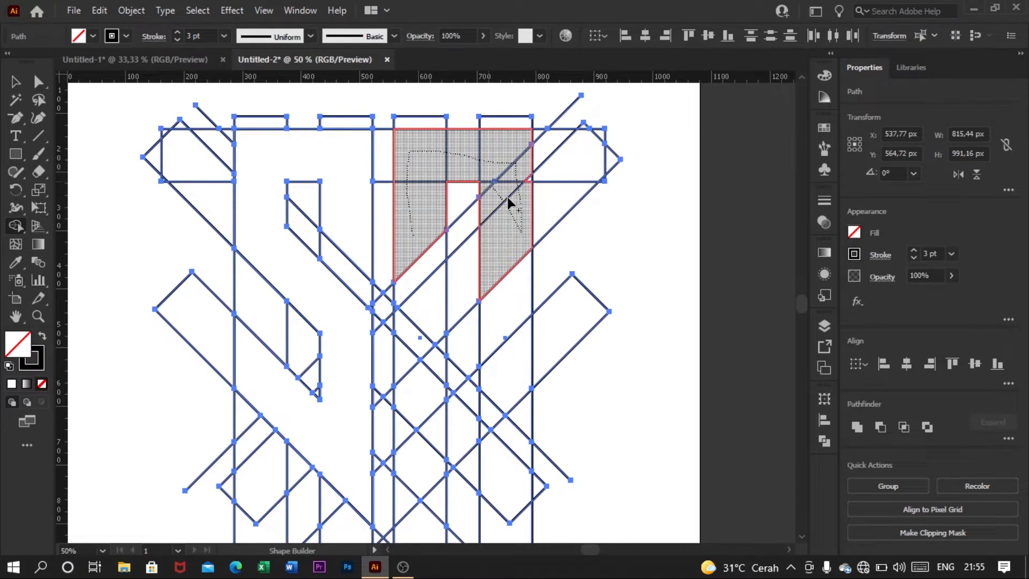
{"action": "mouse_move", "coordinate": [499, 257]}
{"action": "left_mouse_down"}
{"action": "mouse_move", "coordinate": [412, 340]}
{"action": "mouse_move", "coordinate": [404, 379]}
{"action": "mouse_move", "coordinate": [418, 455]}
{"action": "mouse_move", "coordinate": [406, 512]}
{"action": "left_mouse_up"}
{"action": "scroll", "coordinate": [425, 424], "scroll_direction": "down", "scroll_amount": 2}
{"action": "mouse_move", "coordinate": [423, 390]}
{"action": "left_mouse_down"}
{"action": "mouse_move", "coordinate": [424, 296]}
{"action": "mouse_move", "coordinate": [440, 292]}
{"action": "left_mouse_up"}
{"action": "mouse_move", "coordinate": [435, 413]}
{"action": "left_mouse_down"}
{"action": "mouse_move", "coordinate": [514, 314]}
{"action": "mouse_move", "coordinate": [463, 338]}
{"action": "mouse_move", "coordinate": [473, 345]}
{"action": "mouse_move", "coordinate": [444, 417]}
{"action": "mouse_move", "coordinate": [496, 358]}
{"action": "left_mouse_up"}
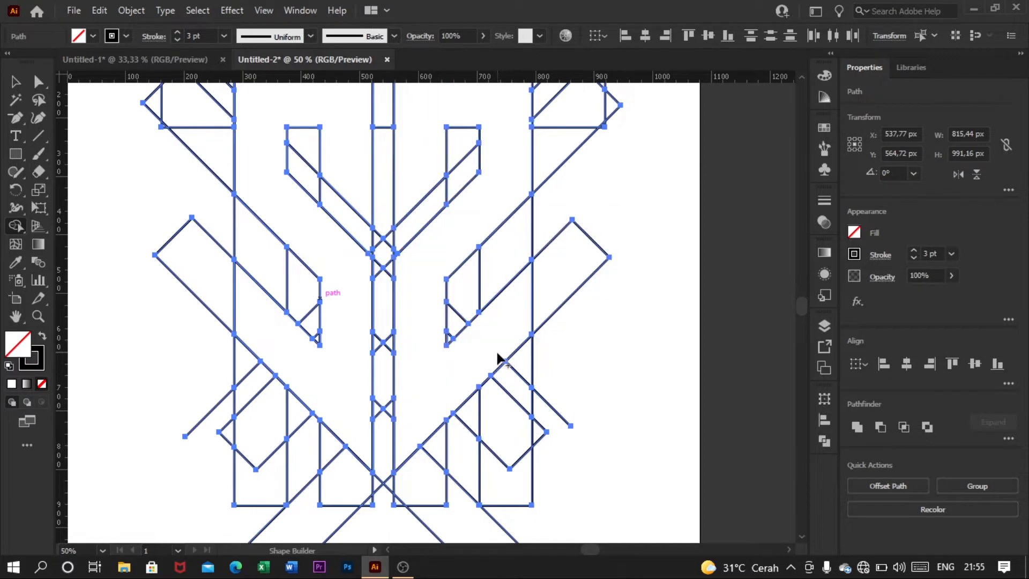
Check the merged area of the left shape, return to the Selection tool and deselect everything
{"action": "scroll", "coordinate": [496, 359], "scroll_direction": "up", "scroll_amount": 2}
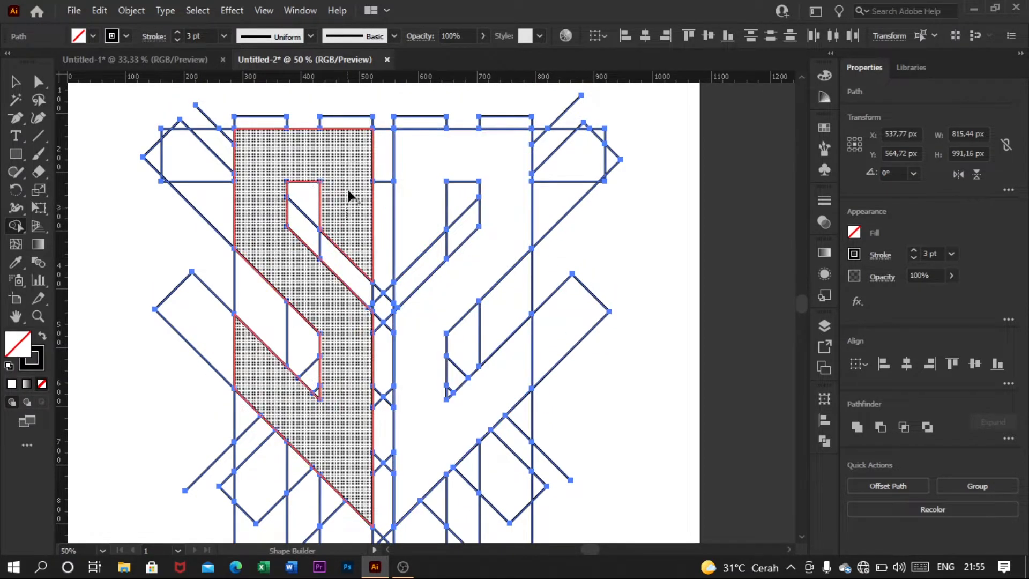
{"action": "left_click_drag", "start_coordinate": [336, 158], "coordinate": [335, 157]}
{"action": "left_click_drag", "start_coordinate": [284, 265], "coordinate": [357, 336]}
{"action": "scroll", "coordinate": [357, 336], "scroll_direction": "down", "scroll_amount": 3}
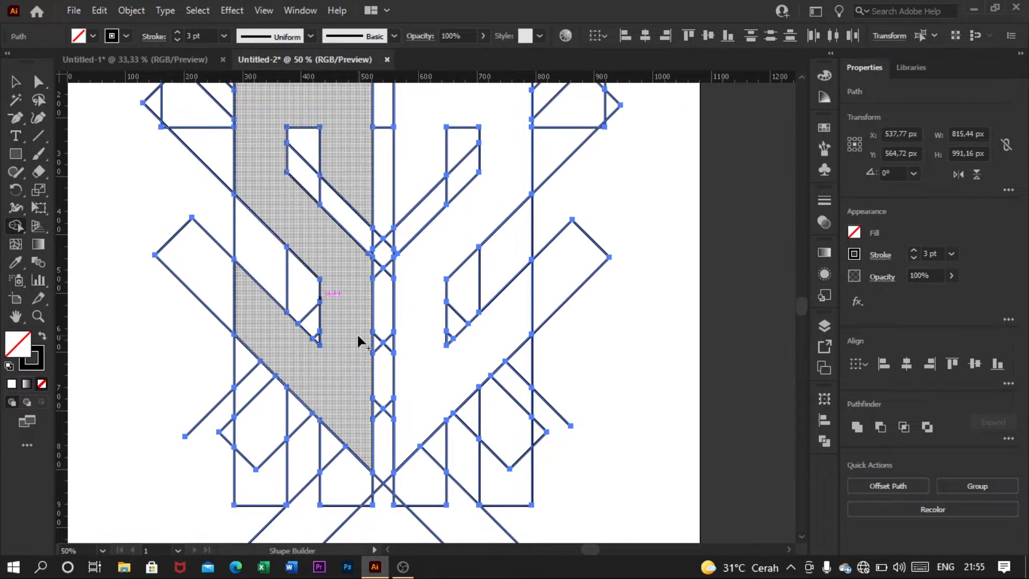
{"action": "scroll", "coordinate": [357, 336], "scroll_direction": "up", "scroll_amount": 2}
{"action": "left_click", "coordinate": [16, 82]}
{"action": "left_click", "coordinate": [329, 255]}
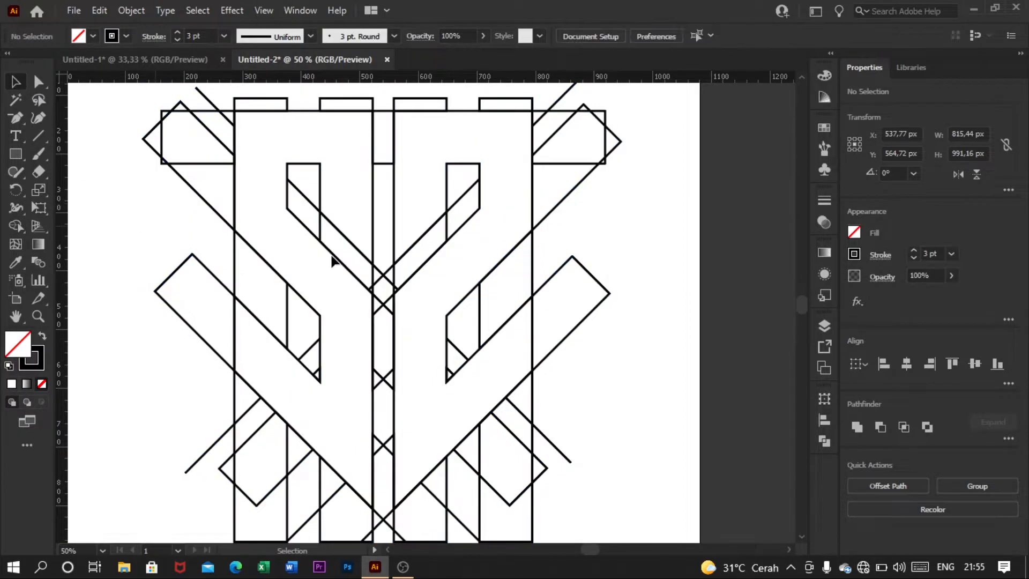
Inspect the two merged shapes and the leftover segments around them
{"action": "scroll", "coordinate": [330, 255], "scroll_direction": "down", "scroll_amount": 1}
{"action": "scroll", "coordinate": [343, 268], "scroll_direction": "left", "scroll_amount": 1}
{"action": "scroll", "coordinate": [350, 268], "scroll_direction": "up", "scroll_amount": 1}
{"action": "scroll", "coordinate": [350, 267], "scroll_direction": "up", "scroll_amount": 3}
{"action": "scroll", "coordinate": [351, 265], "scroll_direction": "right", "scroll_amount": 3}
{"action": "scroll", "coordinate": [343, 241], "scroll_direction": "down", "scroll_amount": 2}
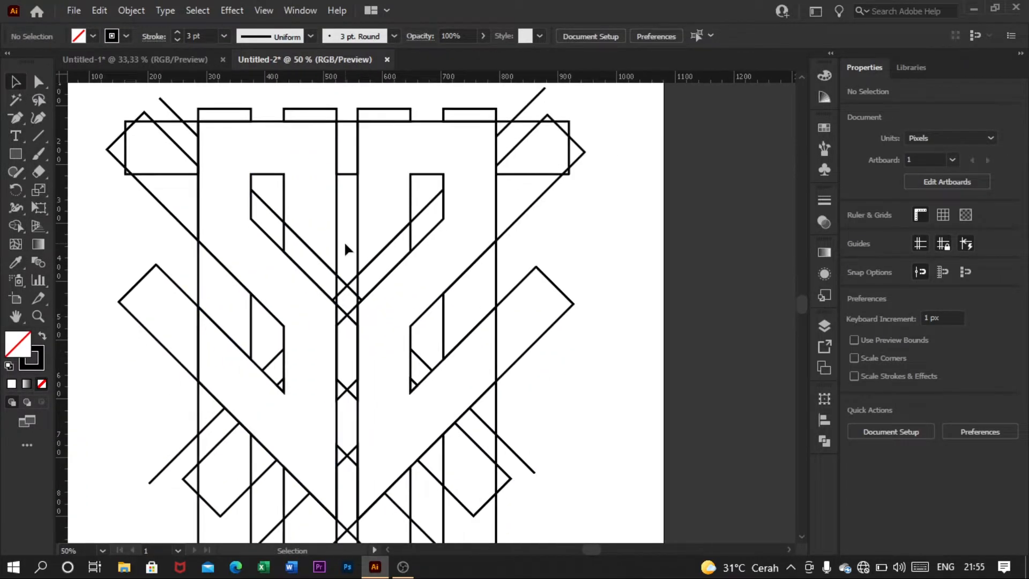
{"action": "scroll", "coordinate": [345, 244], "scroll_direction": "down", "scroll_amount": 1}
{"action": "scroll", "coordinate": [340, 260], "scroll_direction": "up", "scroll_amount": 1}
{"action": "scroll", "coordinate": [317, 269], "scroll_direction": "up", "scroll_amount": 1}
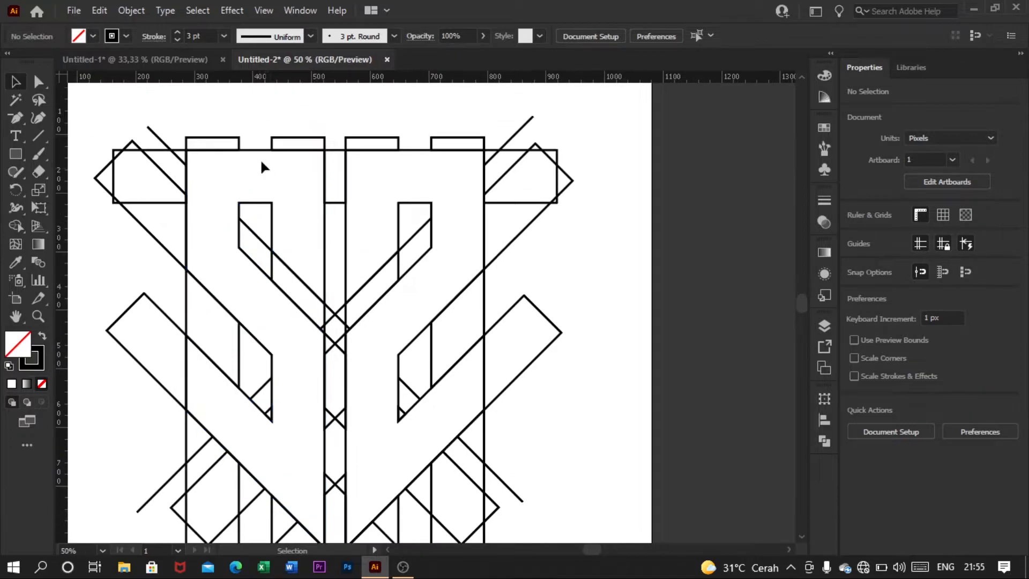
{"action": "left_click", "coordinate": [260, 152]}
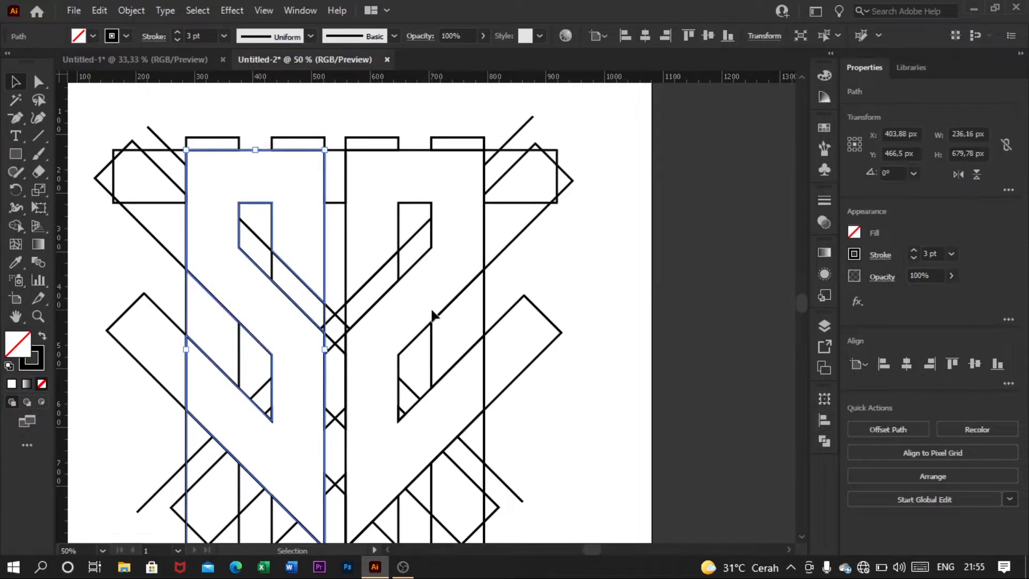
{"action": "right_click", "coordinate": [548, 274]}
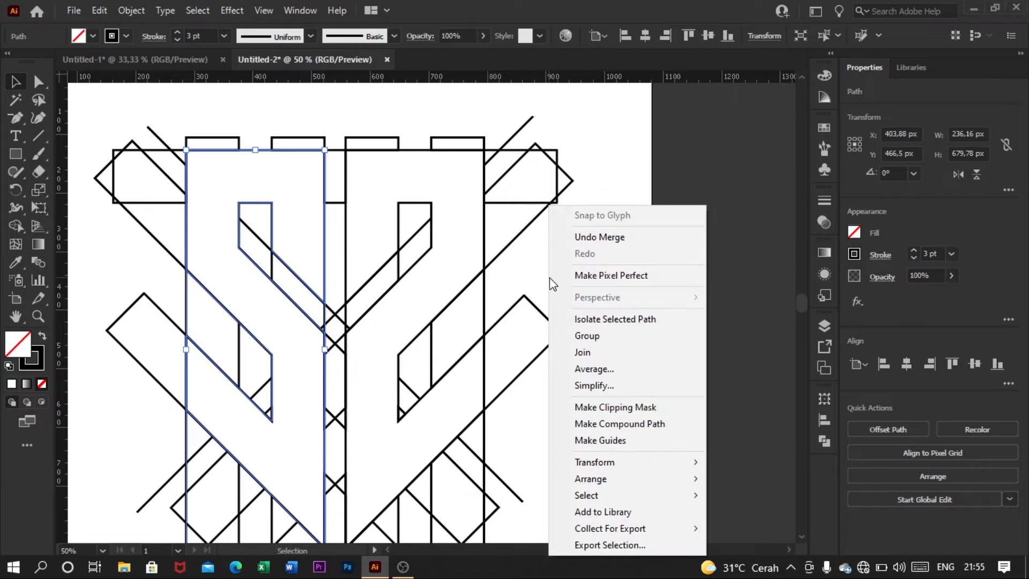
{"action": "left_click", "coordinate": [509, 282]}
Select the left and right merged shapes together and lock them
{"action": "scroll", "coordinate": [492, 282], "scroll_direction": "left", "scroll_amount": 1}
{"action": "scroll", "coordinate": [489, 279], "scroll_direction": "down", "scroll_amount": 1}
{"action": "scroll", "coordinate": [487, 276], "scroll_direction": "up", "scroll_amount": 1}
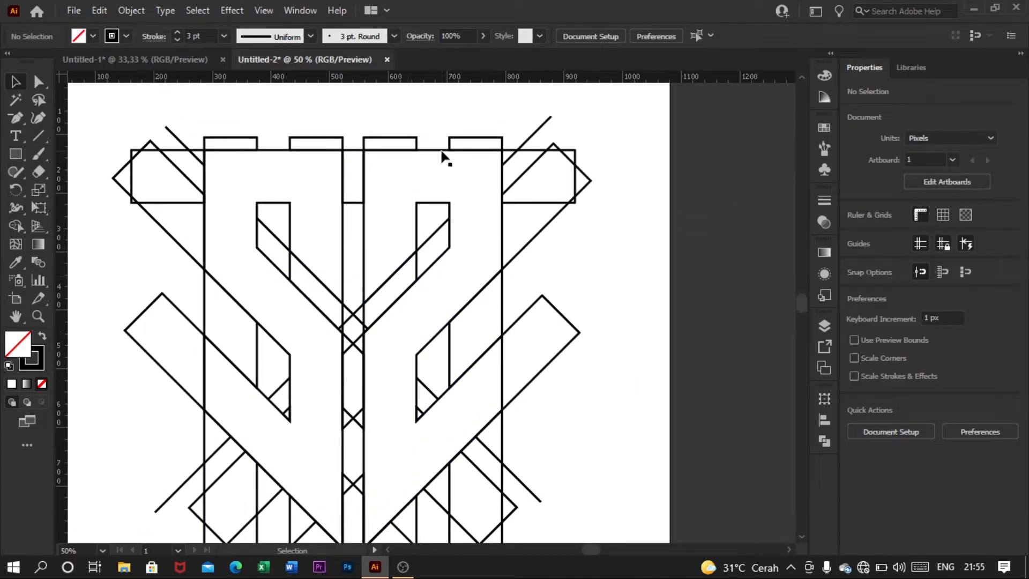
{"action": "left_click", "coordinate": [442, 152]}
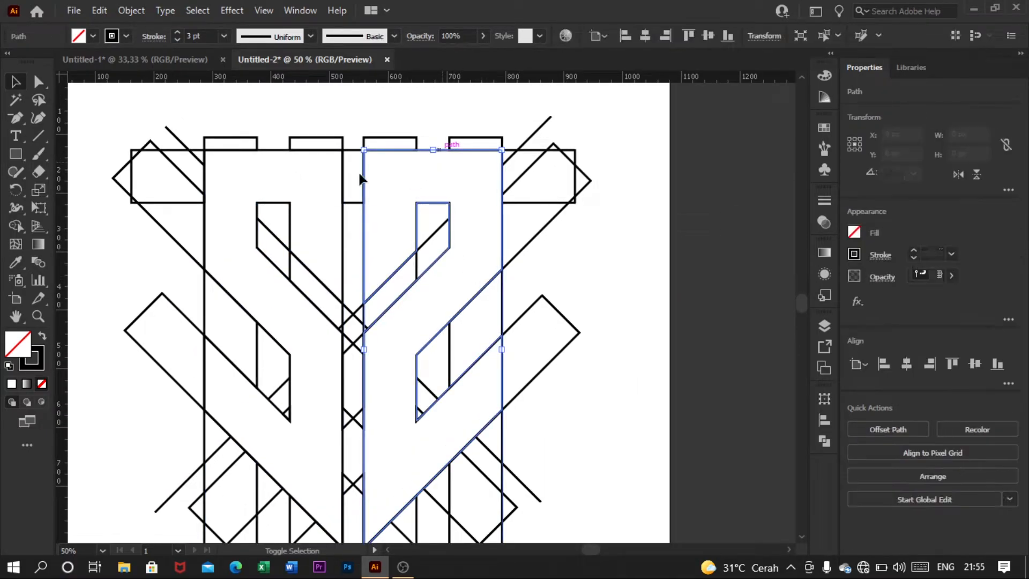
{"action": "left_click", "coordinate": [276, 150], "text": "shift"}
{"action": "scroll", "coordinate": [345, 239], "scroll_direction": "down", "scroll_amount": 1}
{"action": "scroll", "coordinate": [349, 242], "scroll_direction": "up", "scroll_amount": 1}
{"action": "scroll", "coordinate": [354, 244], "scroll_direction": "left", "scroll_amount": 1}
{"action": "scroll", "coordinate": [363, 244], "scroll_direction": "down", "scroll_amount": 1}
{"action": "scroll", "coordinate": [375, 242], "scroll_direction": "up", "scroll_amount": 1}
{"action": "scroll", "coordinate": [435, 244], "scroll_direction": "down", "scroll_amount": 1}
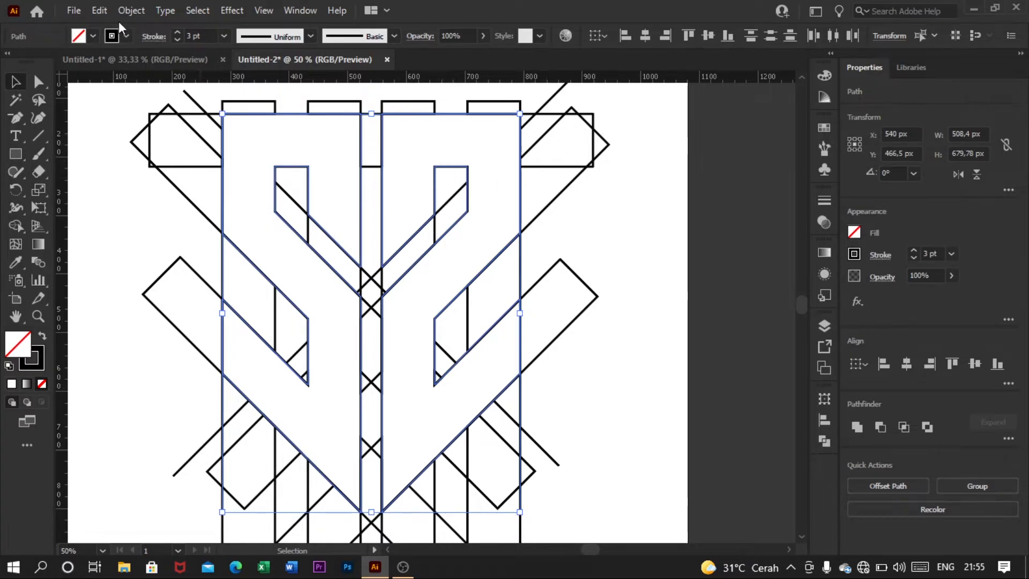
{"action": "left_click", "coordinate": [130, 11]}
{"action": "mouse_move", "coordinate": [202, 110]}
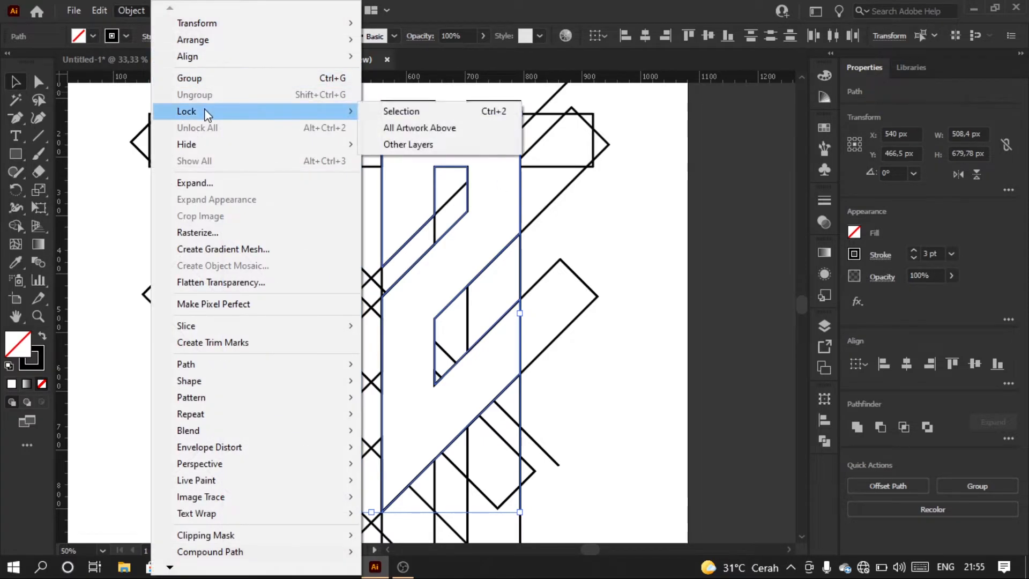
{"action": "left_click", "coordinate": [378, 113]}
Select all the unlocked leftover bar and line pieces and delete them
{"action": "scroll", "coordinate": [386, 209], "scroll_direction": "down", "scroll_amount": 1}
{"action": "scroll", "coordinate": [383, 220], "scroll_direction": "up", "scroll_amount": 1}
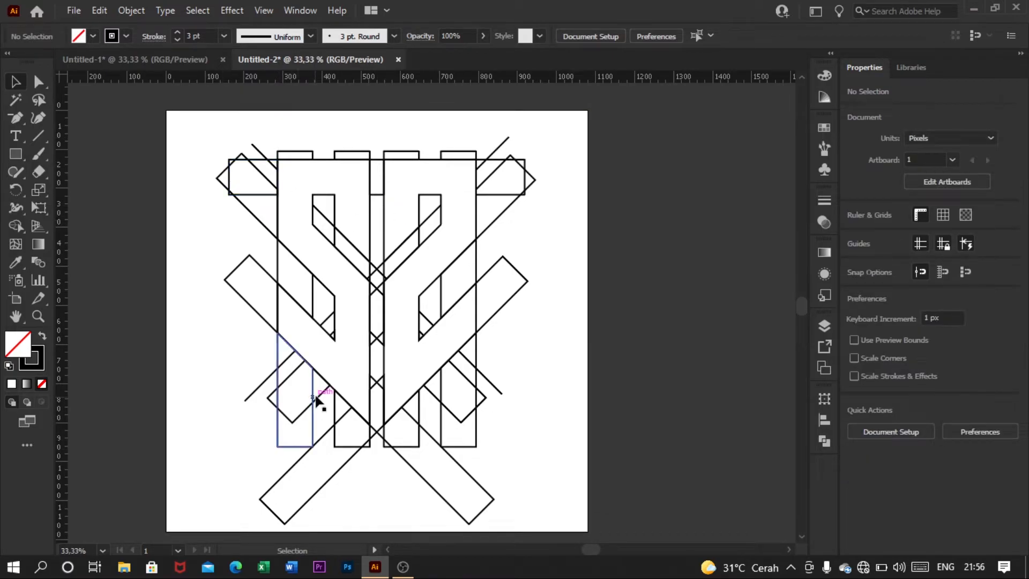
{"action": "key", "text": "ctrl+a"}
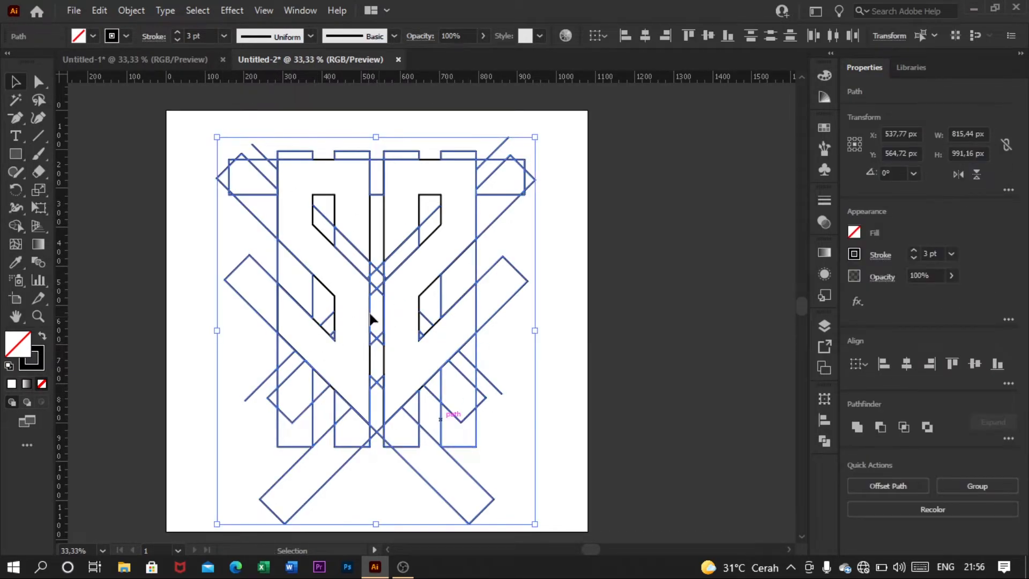
{"action": "left_click", "coordinate": [106, 9]}
{"action": "left_click", "coordinate": [152, 182]}
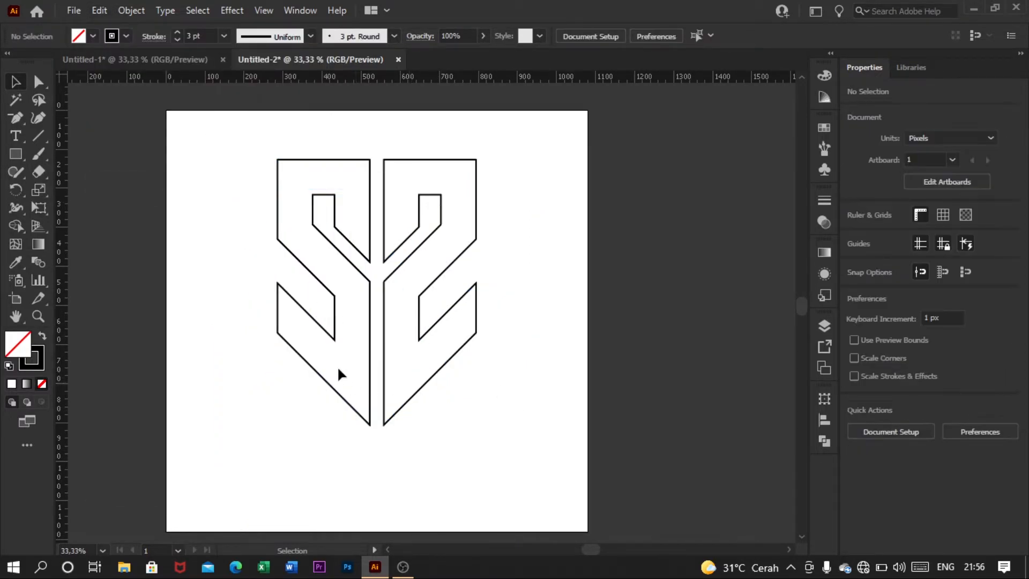
Fit the artboard on the screen to view the two remaining shapes
{"action": "left_click", "coordinate": [105, 550]}
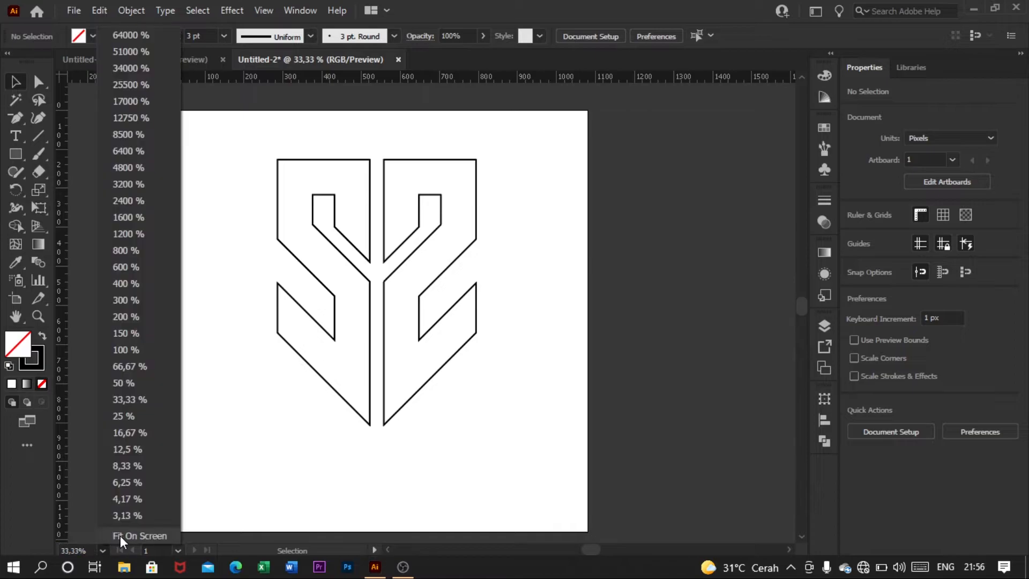
{"action": "left_click", "coordinate": [126, 552]}
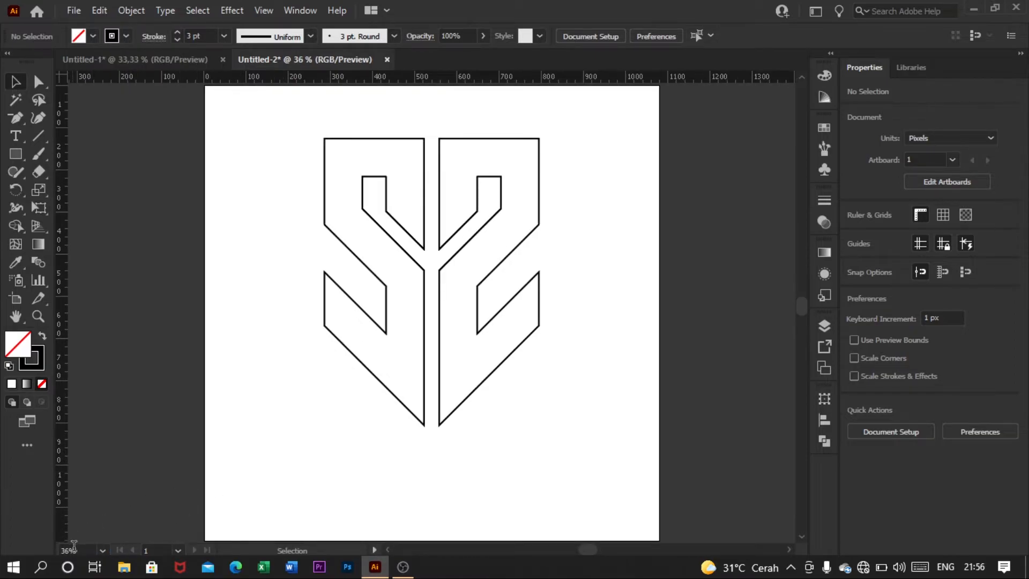
{"action": "scroll", "coordinate": [74, 545], "scroll_direction": "up", "scroll_amount": 2}
{"action": "scroll", "coordinate": [344, 472], "scroll_direction": "right", "scroll_amount": 1}
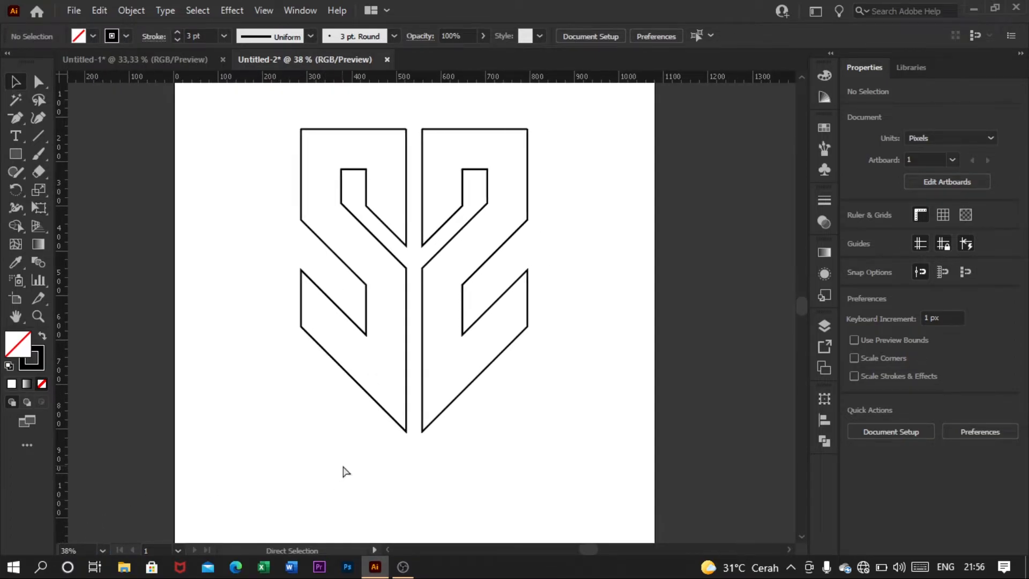
Unlock all objects and group the left and right merged shapes
{"action": "scroll", "coordinate": [343, 474], "scroll_direction": "up", "scroll_amount": 1}
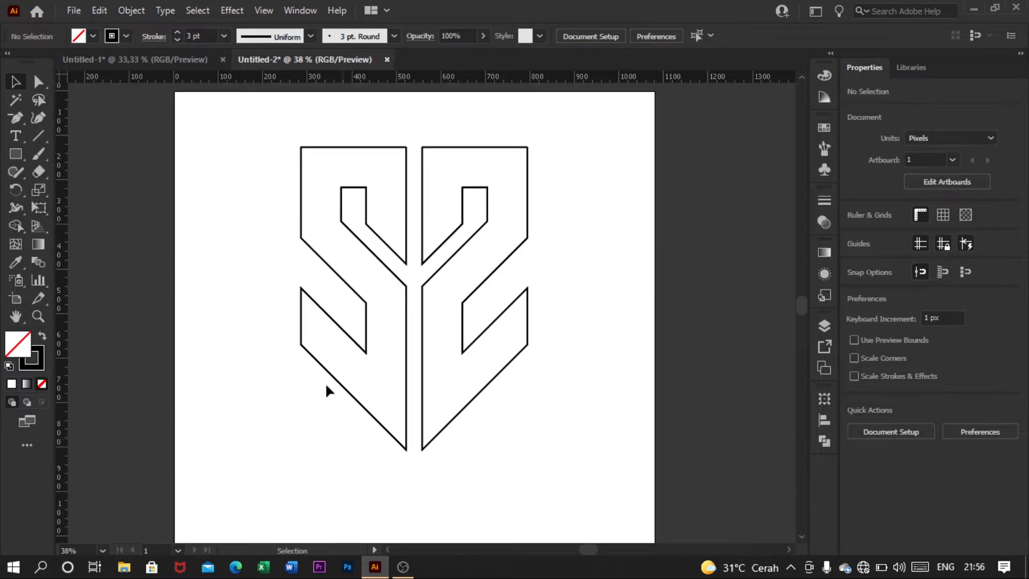
{"action": "left_click", "coordinate": [132, 10]}
{"action": "left_click", "coordinate": [196, 127]}
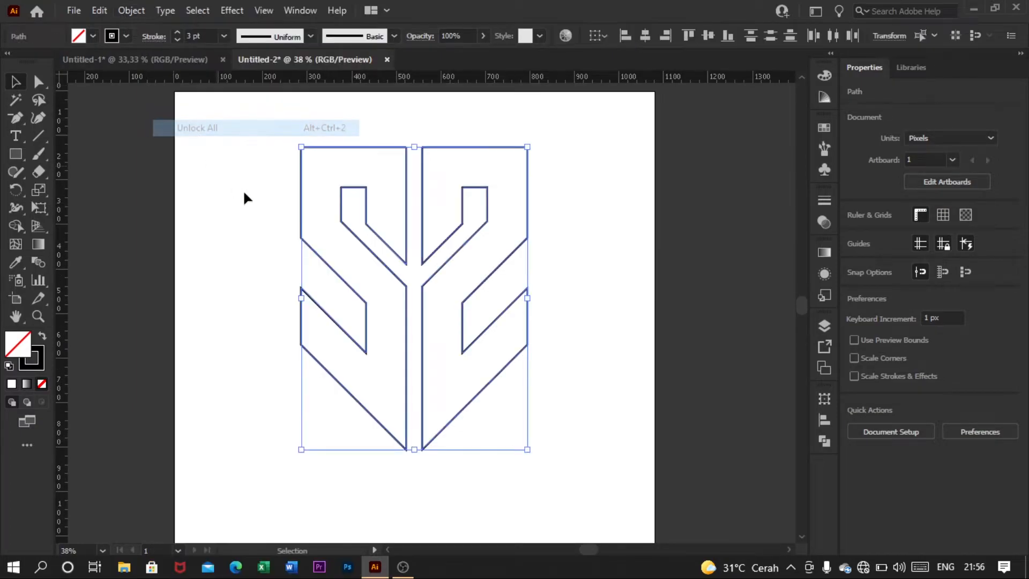
{"action": "left_click", "coordinate": [246, 219]}
{"action": "scroll", "coordinate": [246, 221], "scroll_direction": "down", "scroll_amount": 1}
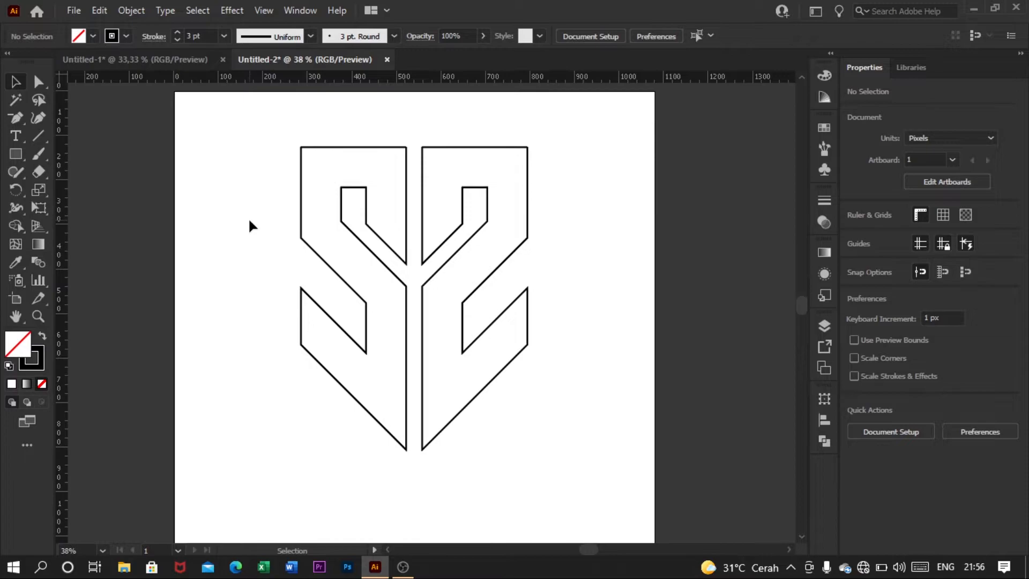
{"action": "left_click_drag", "start_coordinate": [222, 139], "coordinate": [621, 463]}
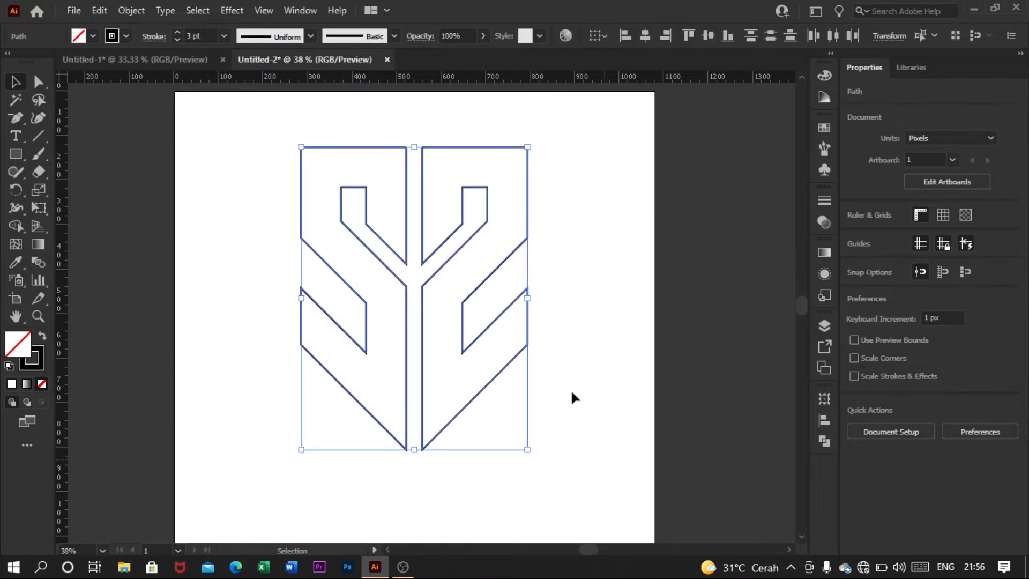
{"action": "right_click", "coordinate": [438, 335]}
{"action": "left_click", "coordinate": [480, 112]}
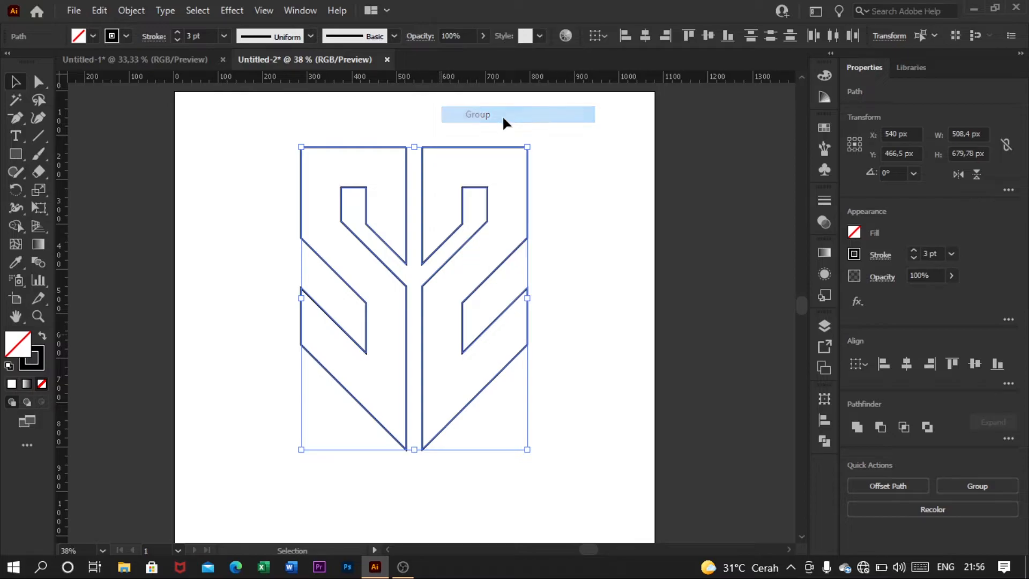
Offset the grouped shapes' paths outward by 30 px with miter joins
{"action": "left_click", "coordinate": [911, 485]}
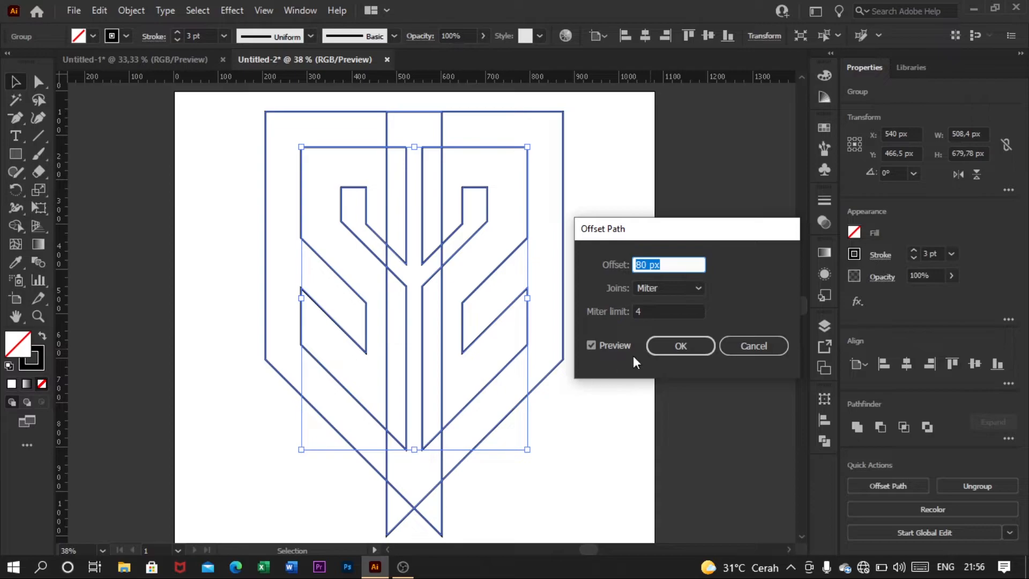
{"action": "scroll", "coordinate": [674, 266], "scroll_direction": "down", "scroll_amount": 9}
{"action": "scroll", "coordinate": [675, 267], "scroll_direction": "down", "scroll_amount": 20}
{"action": "scroll", "coordinate": [674, 267], "scroll_direction": "down", "scroll_amount": 4}
{"action": "scroll", "coordinate": [674, 267], "scroll_direction": "down", "scroll_amount": 6}
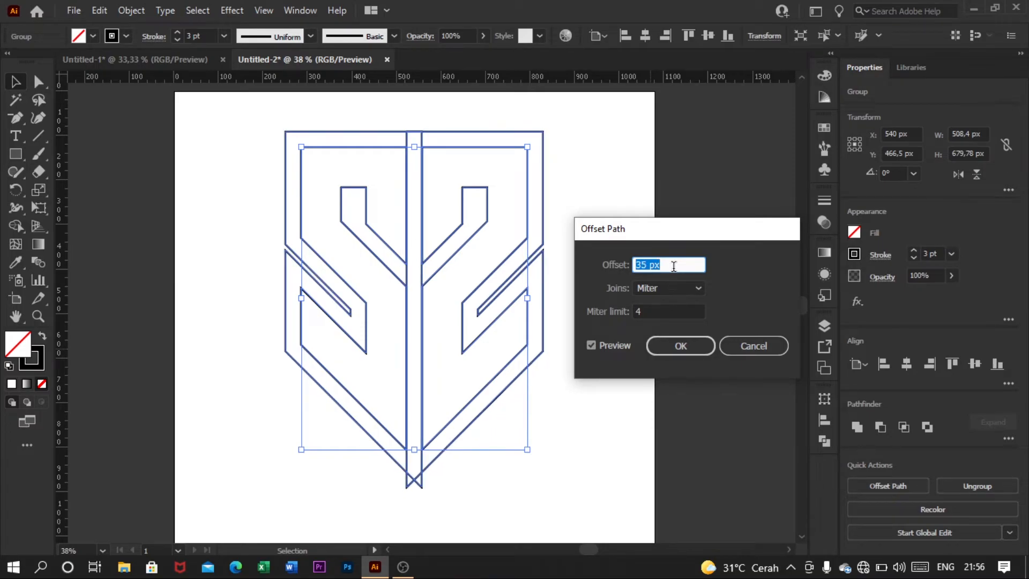
{"action": "scroll", "coordinate": [672, 268], "scroll_direction": "down", "scroll_amount": 1}
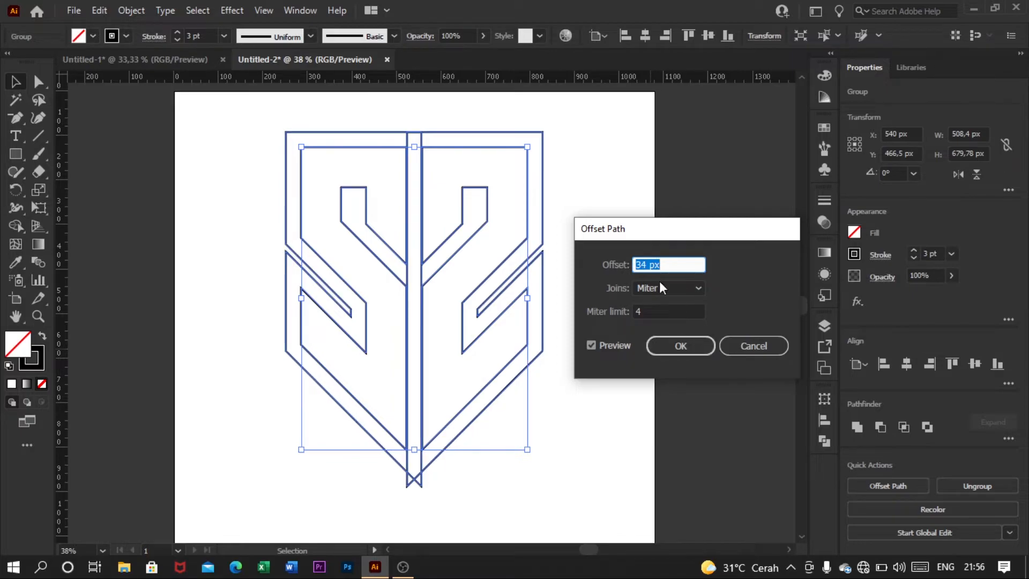
{"action": "scroll", "coordinate": [660, 266], "scroll_direction": "down", "scroll_amount": 4}
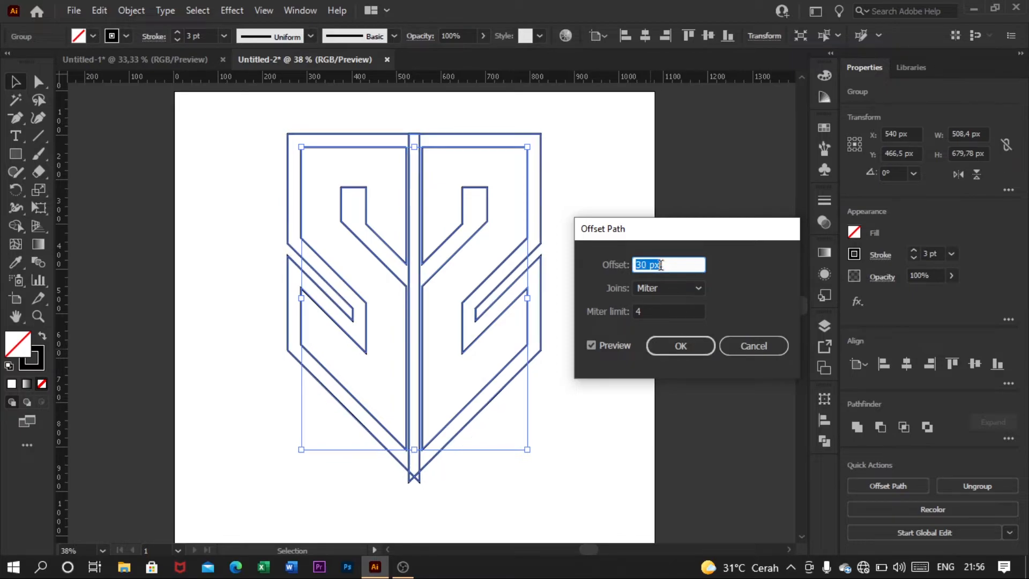
{"action": "left_click", "coordinate": [680, 343]}
{"action": "left_click", "coordinate": [597, 364]}
Ungroup the offset outlines from the two original shapes
{"action": "scroll", "coordinate": [545, 356], "scroll_direction": "left", "scroll_amount": 1}
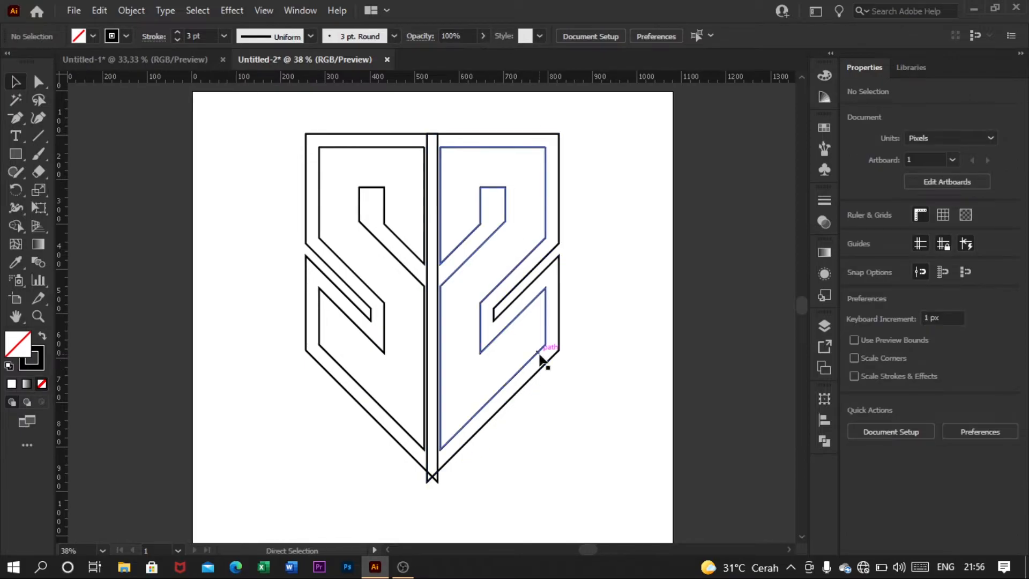
{"action": "left_click", "coordinate": [492, 240]}
{"action": "right_click", "coordinate": [637, 207]}
{"action": "left_click", "coordinate": [689, 329]}
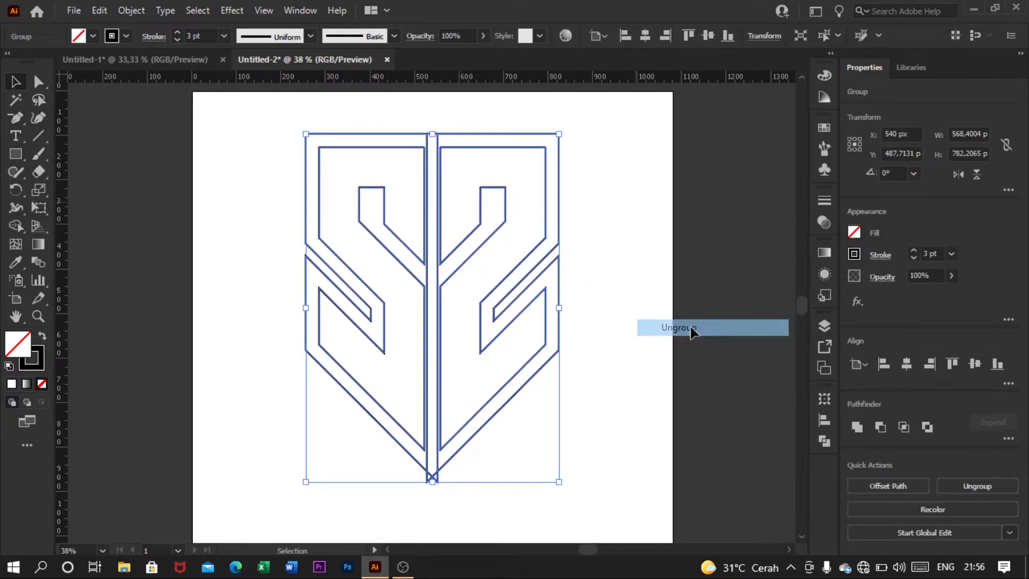
Select the two original inner shapes together and lock them
{"action": "left_click", "coordinate": [553, 275]}
{"action": "left_click", "coordinate": [494, 235]}
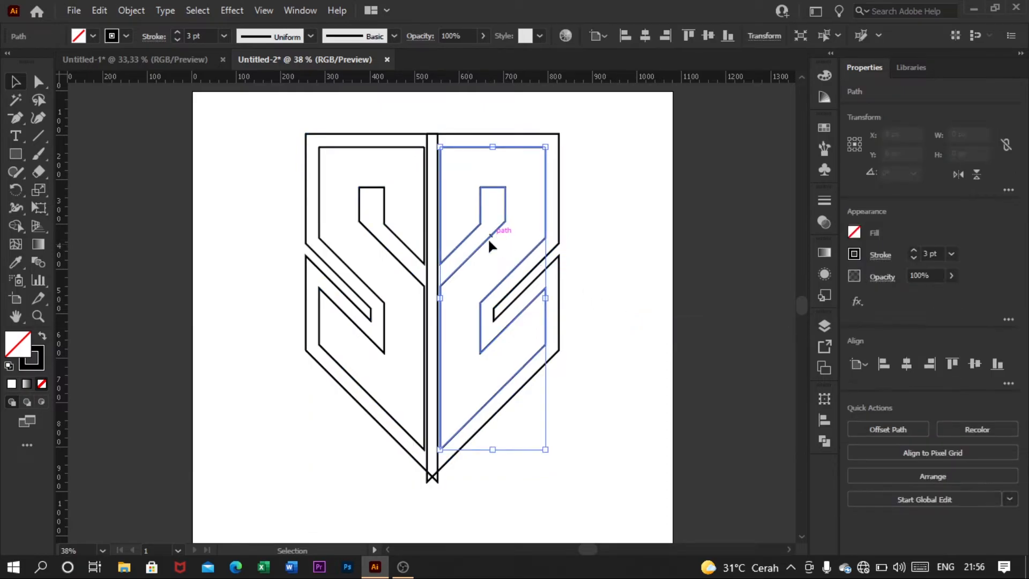
{"action": "left_click", "coordinate": [357, 212], "text": "shift"}
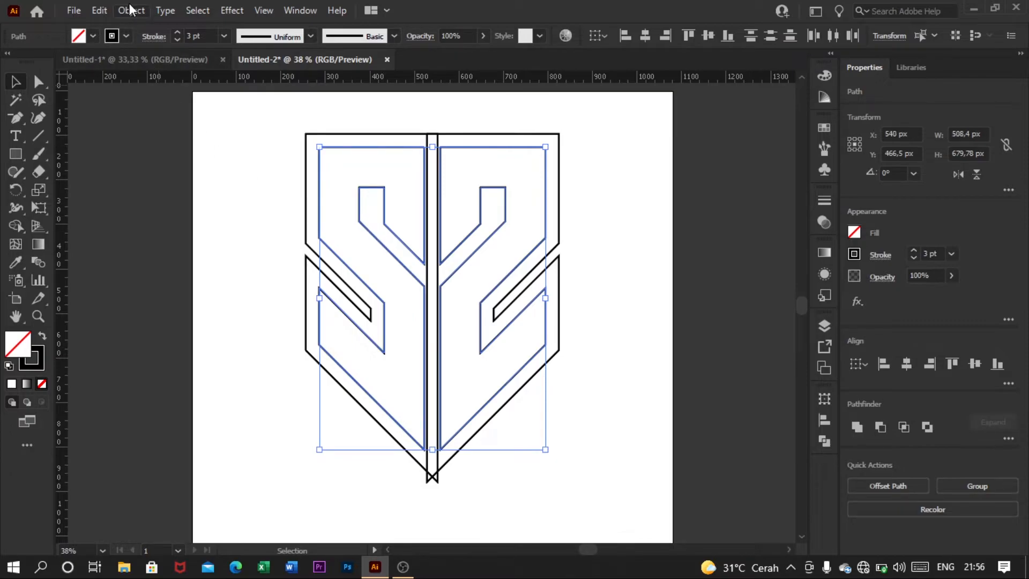
{"action": "left_click", "coordinate": [131, 10]}
{"action": "mouse_move", "coordinate": [186, 112]}
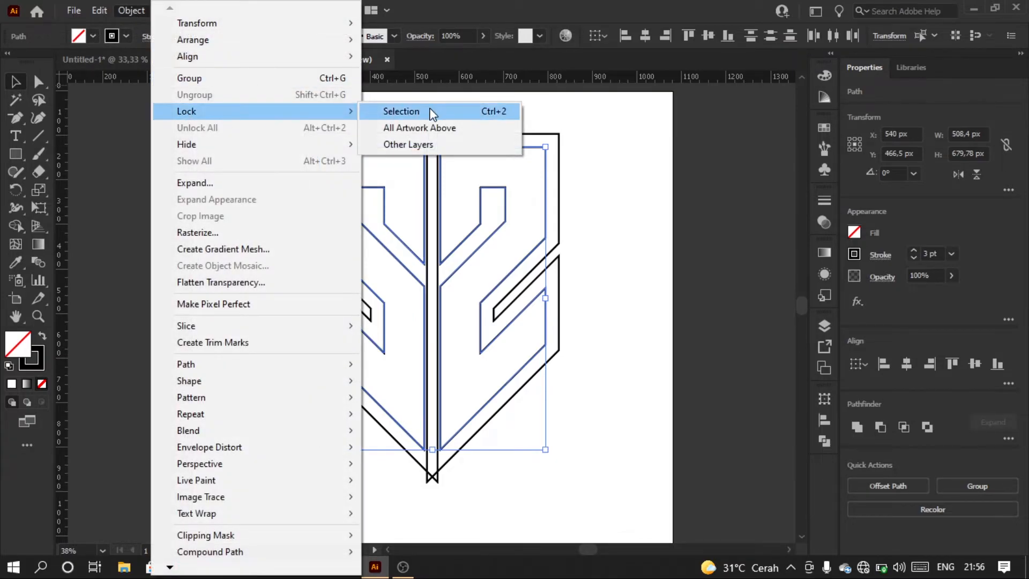
{"action": "left_click", "coordinate": [432, 107]}
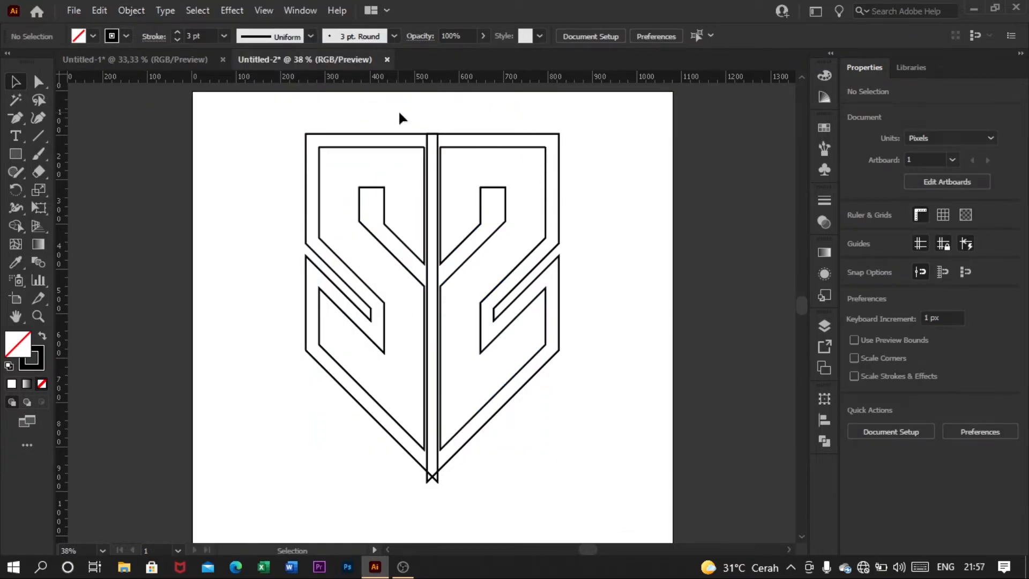
Merge the two overlapping offset outlines across the central strip into one outline with Shape Builder
{"action": "left_click_drag", "start_coordinate": [440, 131], "coordinate": [462, 150]}
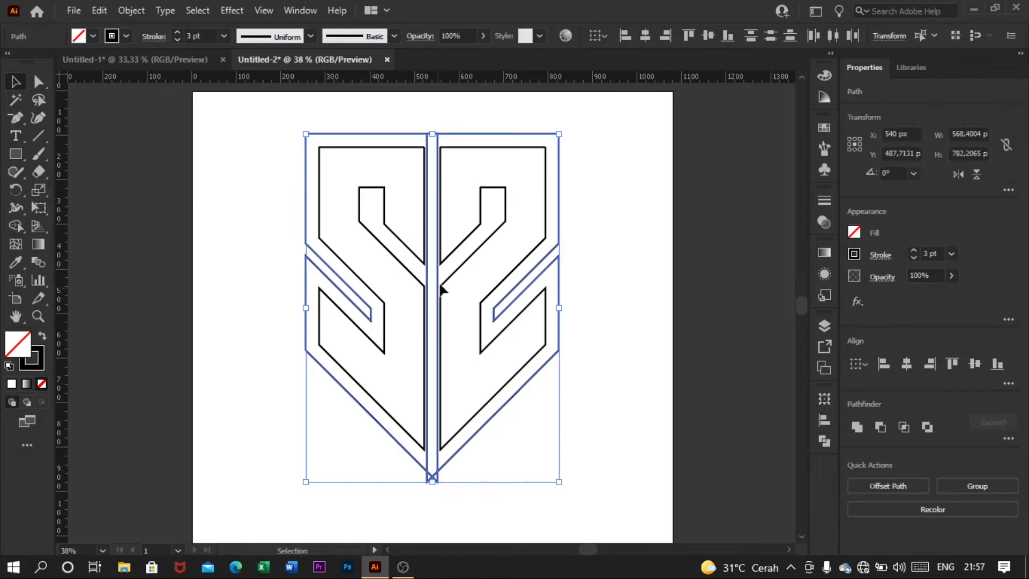
{"action": "left_click_drag", "start_coordinate": [19, 227], "coordinate": [81, 228]}
{"action": "mouse_move", "coordinate": [327, 214]}
{"action": "left_mouse_down"}
{"action": "mouse_move", "coordinate": [347, 269]}
{"action": "mouse_move", "coordinate": [354, 345]}
{"action": "mouse_move", "coordinate": [361, 267]}
{"action": "mouse_move", "coordinate": [414, 282]}
{"action": "mouse_move", "coordinate": [420, 261]}
{"action": "mouse_move", "coordinate": [465, 223]}
{"action": "mouse_move", "coordinate": [476, 222]}
{"action": "mouse_move", "coordinate": [488, 244]}
{"action": "left_mouse_up"}
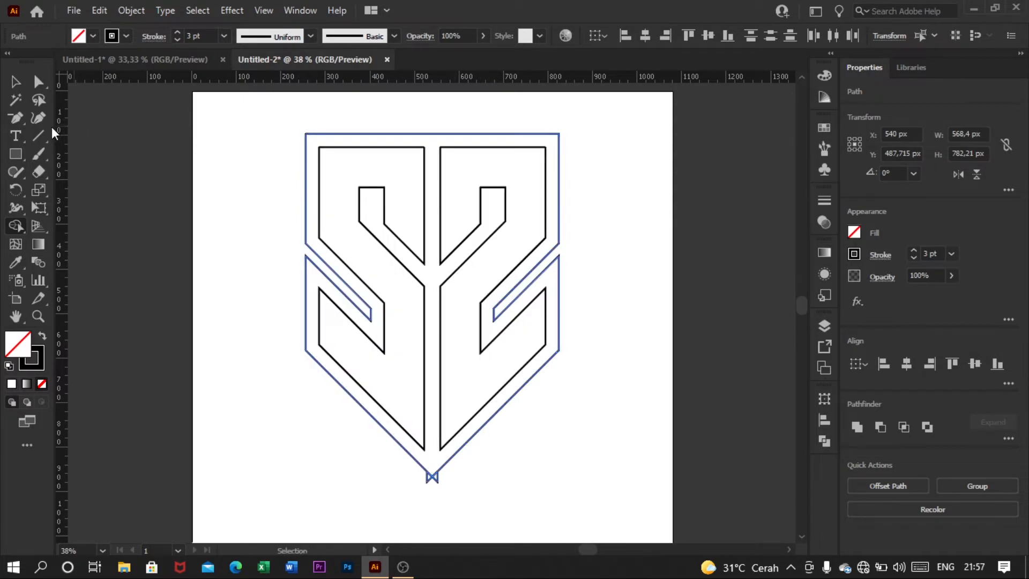
{"action": "left_click", "coordinate": [11, 85]}
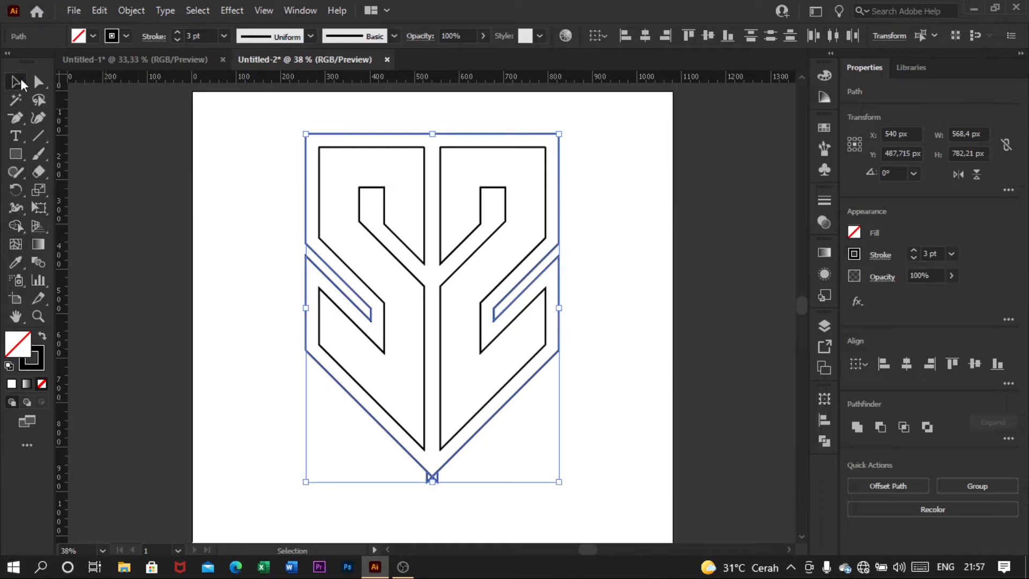
{"action": "left_click", "coordinate": [211, 214]}
Delete the two inner anchor points of the left notch in the merged outline
{"action": "scroll", "coordinate": [354, 301], "scroll_direction": "up", "scroll_amount": 2}
{"action": "scroll", "coordinate": [389, 332], "scroll_direction": "up", "scroll_amount": 2}
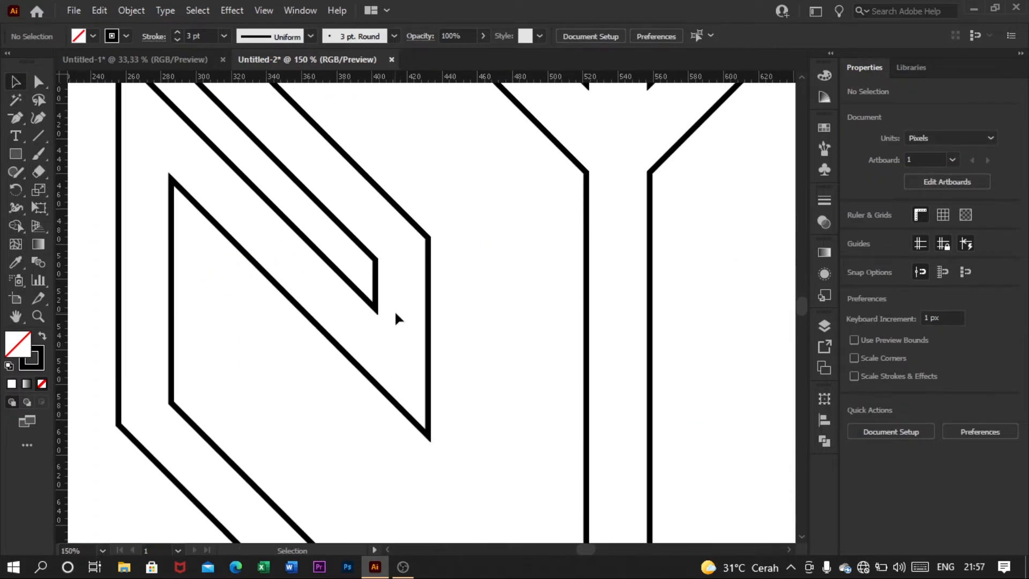
{"action": "left_click", "coordinate": [372, 319]}
{"action": "scroll", "coordinate": [371, 320], "scroll_direction": "down", "scroll_amount": 2}
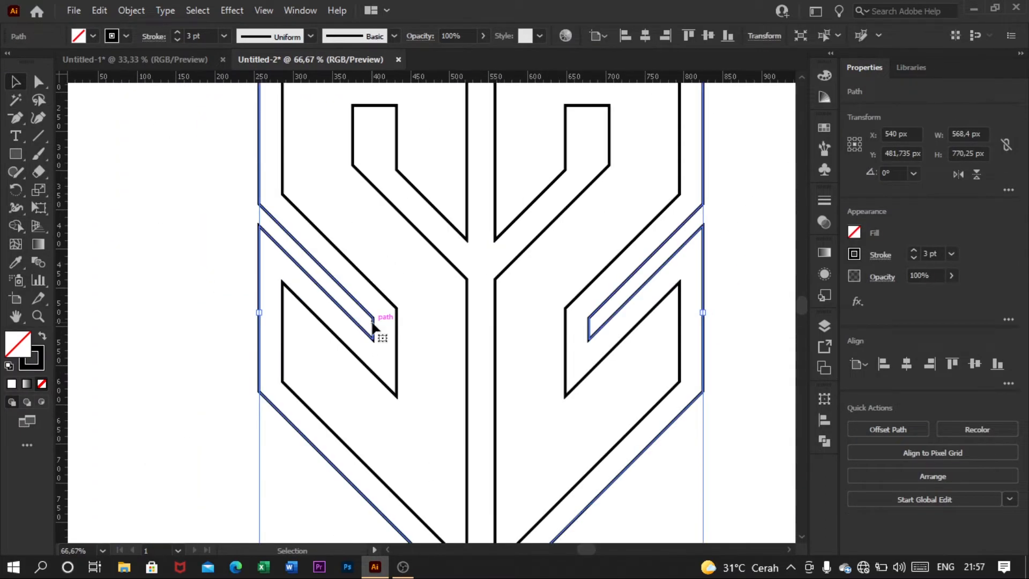
{"action": "scroll", "coordinate": [373, 329], "scroll_direction": "up", "scroll_amount": 1}
{"action": "left_click", "coordinate": [12, 118]}
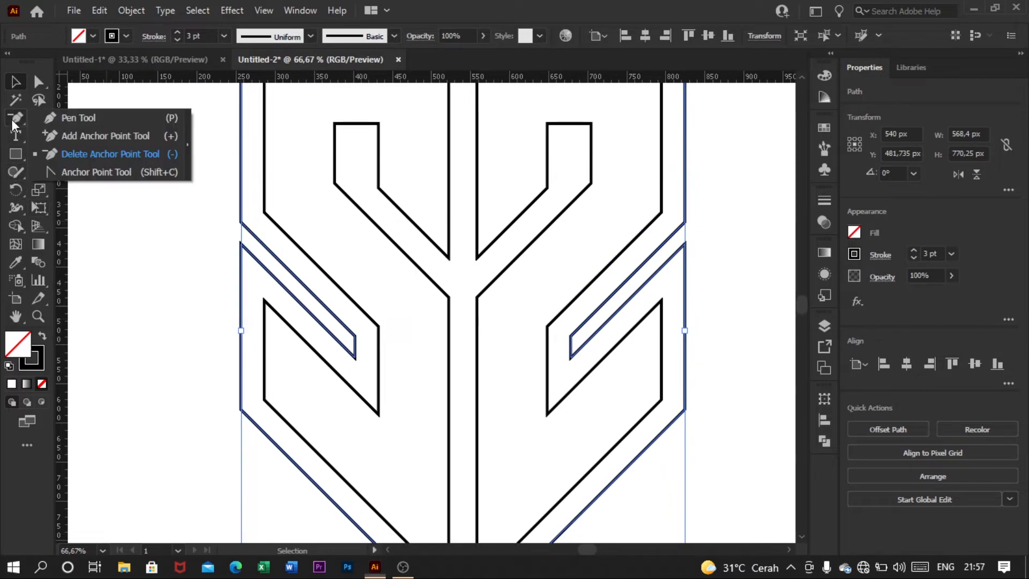
{"action": "left_click", "coordinate": [91, 157]}
{"action": "scroll", "coordinate": [343, 375], "scroll_direction": "up", "scroll_amount": 1}
{"action": "left_click", "coordinate": [360, 328]}
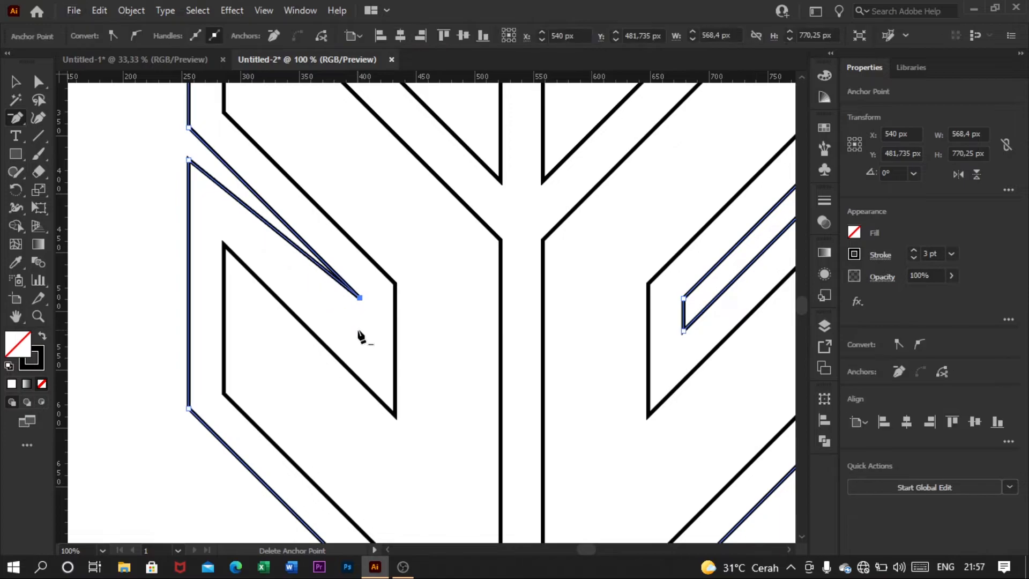
{"action": "left_click", "coordinate": [360, 298]}
Delete the two inner anchor points of the right notch so the outline's right edge runs straight
{"action": "scroll", "coordinate": [443, 321], "scroll_direction": "right", "scroll_amount": 2}
{"action": "scroll", "coordinate": [442, 320], "scroll_direction": "right", "scroll_amount": 4}
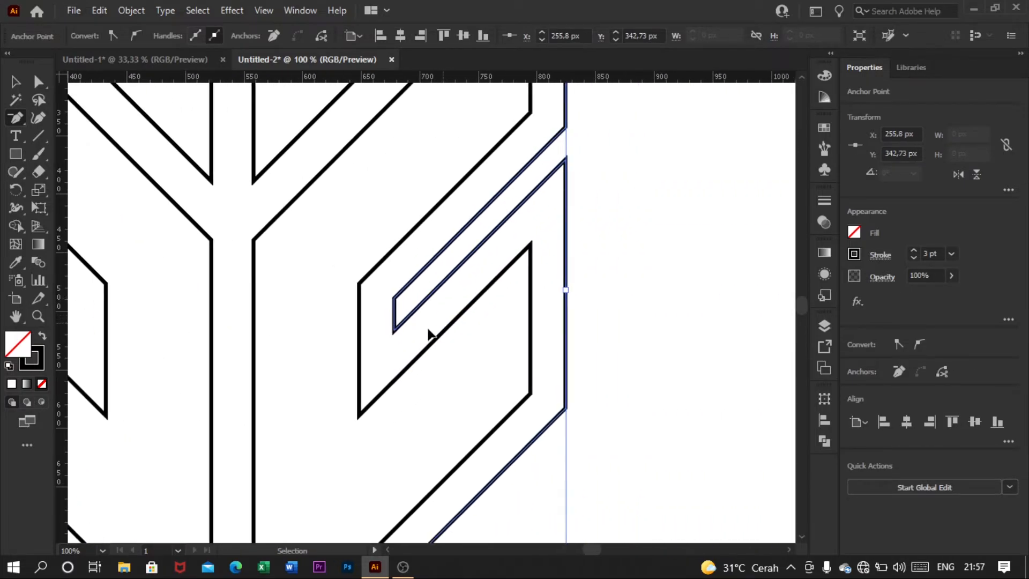
{"action": "left_click", "coordinate": [394, 333]}
{"action": "left_click", "coordinate": [395, 298]}
{"action": "scroll", "coordinate": [409, 315], "scroll_direction": "down", "scroll_amount": 2}
{"action": "scroll", "coordinate": [414, 310], "scroll_direction": "down", "scroll_amount": 3}
{"action": "scroll", "coordinate": [382, 326], "scroll_direction": "up", "scroll_amount": 4}
{"action": "left_click", "coordinate": [16, 83]}
{"action": "left_click", "coordinate": [170, 204]}
Delete the two small leftover triangles at the outline's bottom tip
{"action": "scroll", "coordinate": [172, 205], "scroll_direction": "up", "scroll_amount": 3}
{"action": "scroll", "coordinate": [182, 214], "scroll_direction": "down", "scroll_amount": 2}
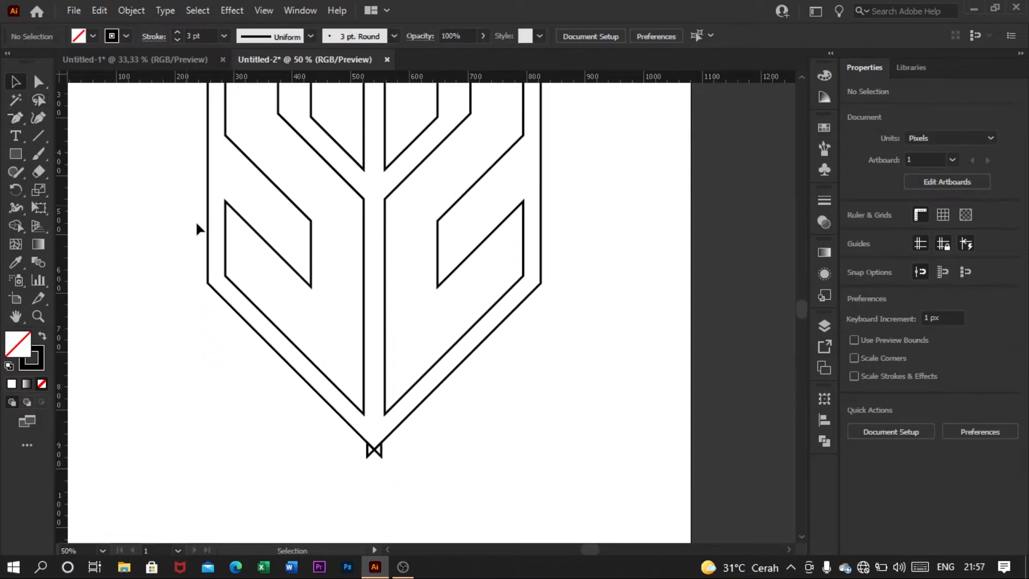
{"action": "scroll", "coordinate": [388, 375], "scroll_direction": "up", "scroll_amount": 4}
{"action": "left_click_drag", "start_coordinate": [583, 290], "coordinate": [519, 317]}
{"action": "scroll", "coordinate": [519, 317], "scroll_direction": "right", "scroll_amount": 3}
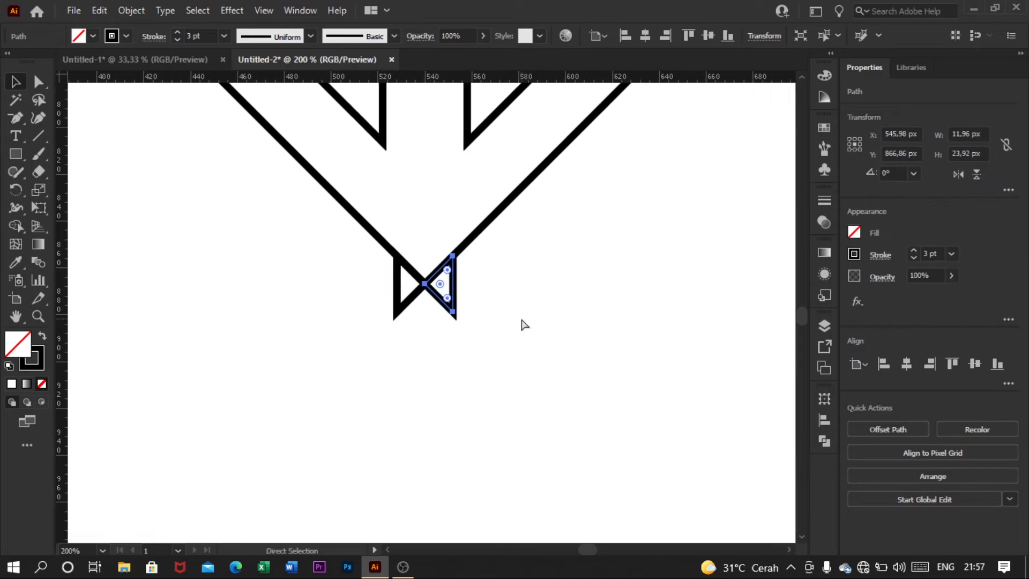
{"action": "key", "text": "Delete"}
{"action": "left_click", "coordinate": [496, 301]}
{"action": "mouse_move", "coordinate": [427, 311]}
{"action": "left_mouse_down"}
{"action": "mouse_move", "coordinate": [397, 322]}
{"action": "mouse_move", "coordinate": [391, 300]}
{"action": "left_mouse_up"}
{"action": "key", "text": "Delete"}
Offset the shield-shaped outline outward by 50 px with miter joins
{"action": "left_click", "coordinate": [102, 550]}
{"action": "left_click", "coordinate": [114, 536]}
{"action": "left_click", "coordinate": [550, 238]}
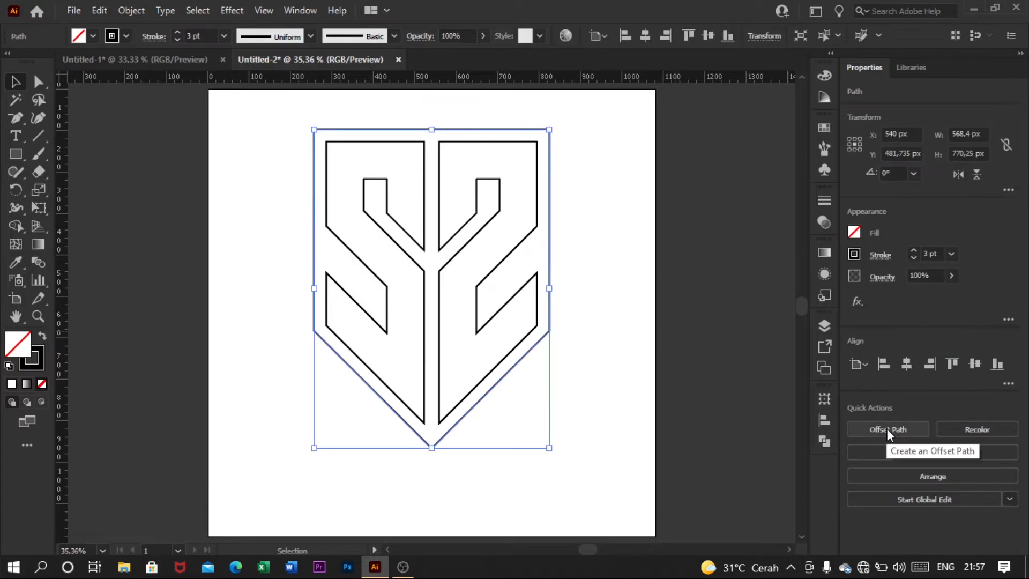
{"action": "left_click", "coordinate": [888, 429]}
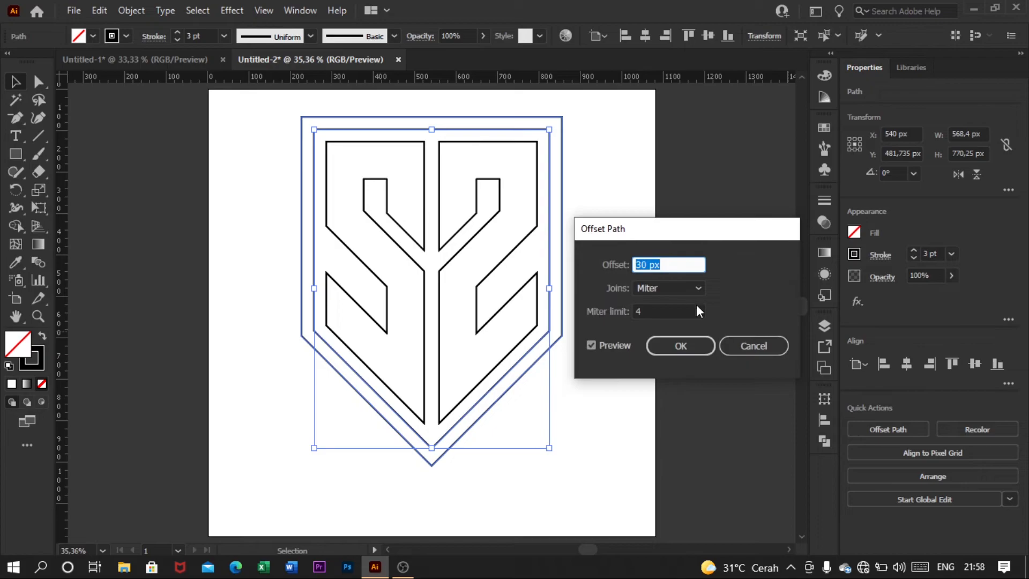
{"action": "scroll", "coordinate": [668, 265], "scroll_direction": "up", "scroll_amount": 16}
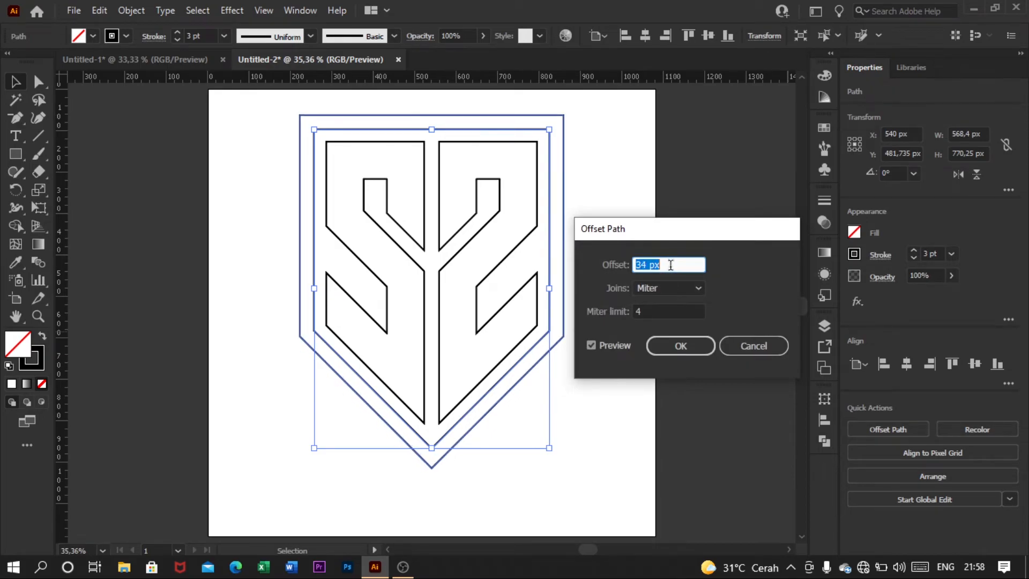
{"action": "scroll", "coordinate": [669, 267], "scroll_direction": "up", "scroll_amount": 5}
{"action": "scroll", "coordinate": [669, 266], "scroll_direction": "down", "scroll_amount": 1}
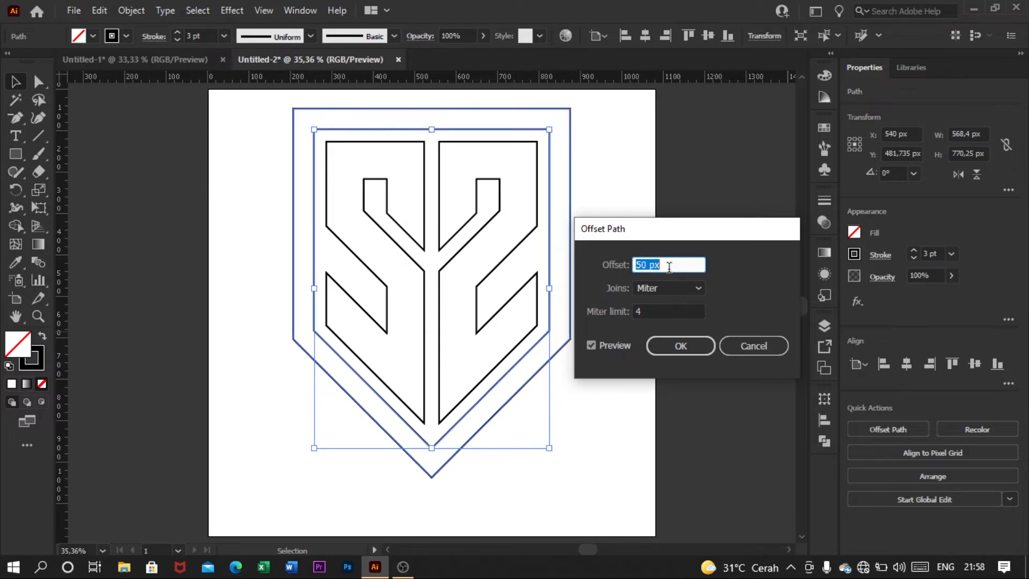
{"action": "left_click", "coordinate": [681, 346]}
{"action": "left_click", "coordinate": [625, 300]}
Select both shield outlines and turn the band between them into a separate frame shape with Shape Builder
{"action": "scroll", "coordinate": [607, 225], "scroll_direction": "up", "scroll_amount": 2}
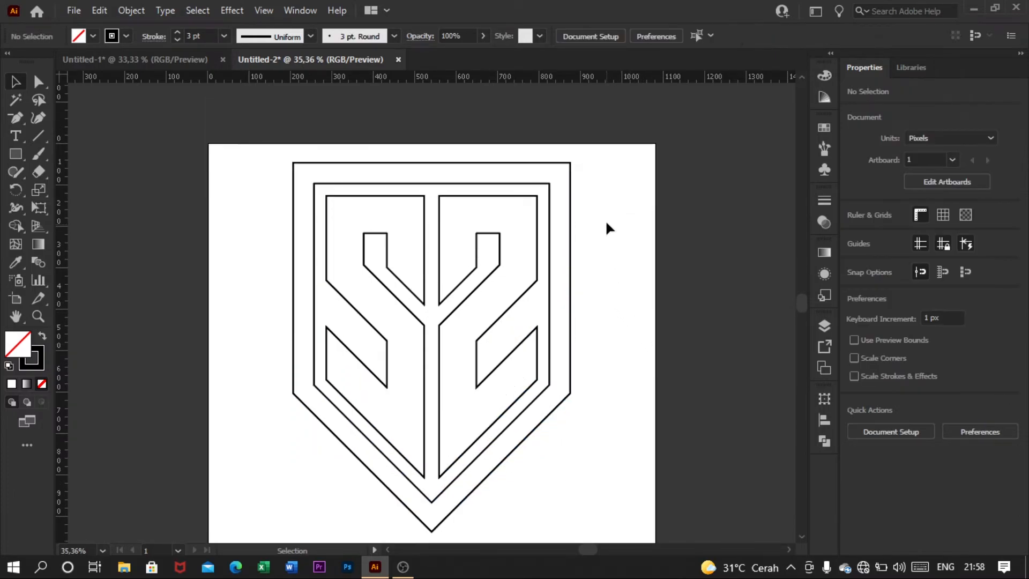
{"action": "left_click_drag", "start_coordinate": [548, 276], "coordinate": [549, 274]}
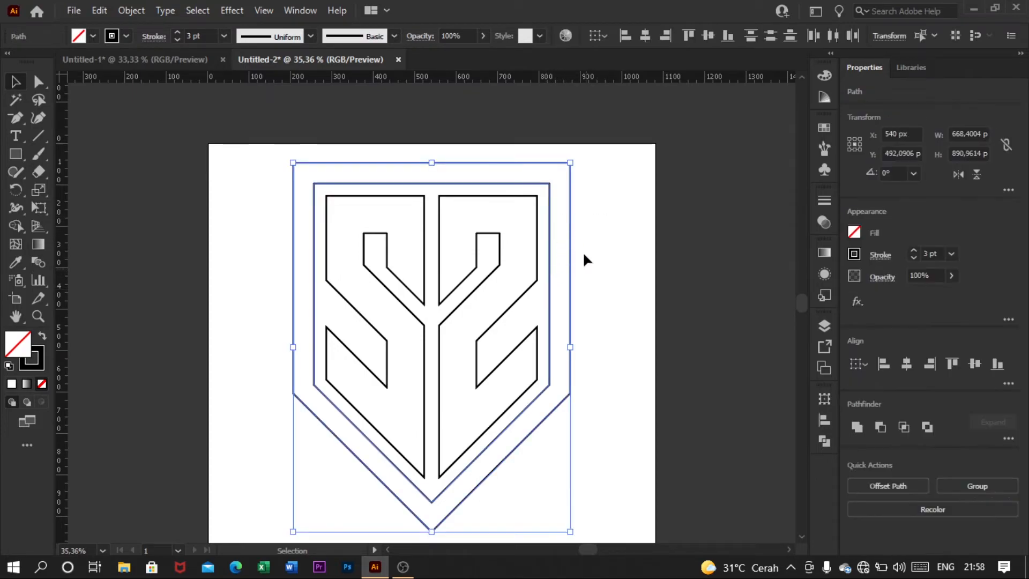
{"action": "scroll", "coordinate": [556, 275], "scroll_direction": "right", "scroll_amount": 1}
{"action": "scroll", "coordinate": [557, 269], "scroll_direction": "up", "scroll_amount": 1}
{"action": "scroll", "coordinate": [556, 269], "scroll_direction": "left", "scroll_amount": 1}
{"action": "scroll", "coordinate": [557, 270], "scroll_direction": "down", "scroll_amount": 1}
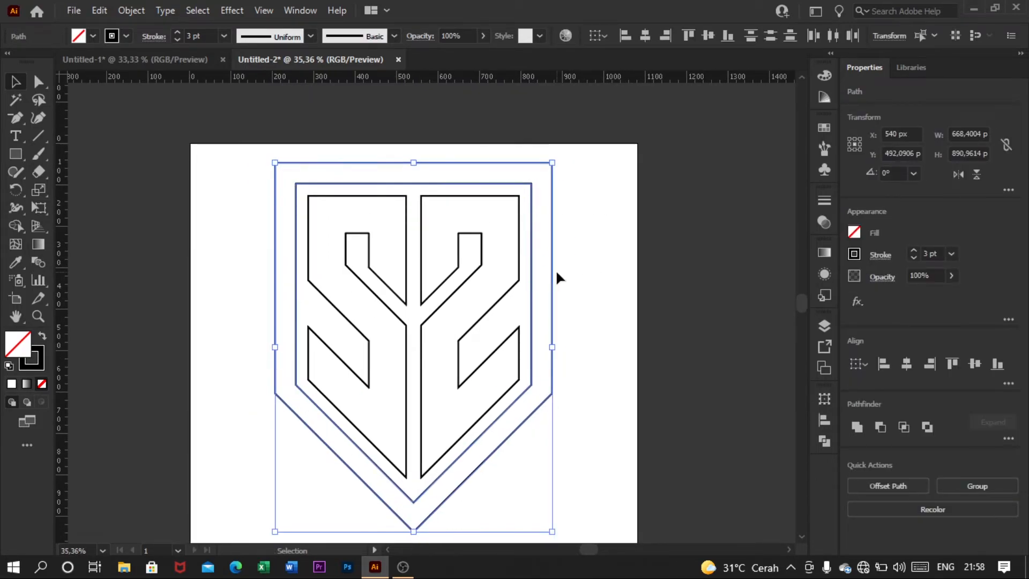
{"action": "scroll", "coordinate": [557, 269], "scroll_direction": "right", "scroll_amount": 2}
{"action": "left_click", "coordinate": [11, 228]}
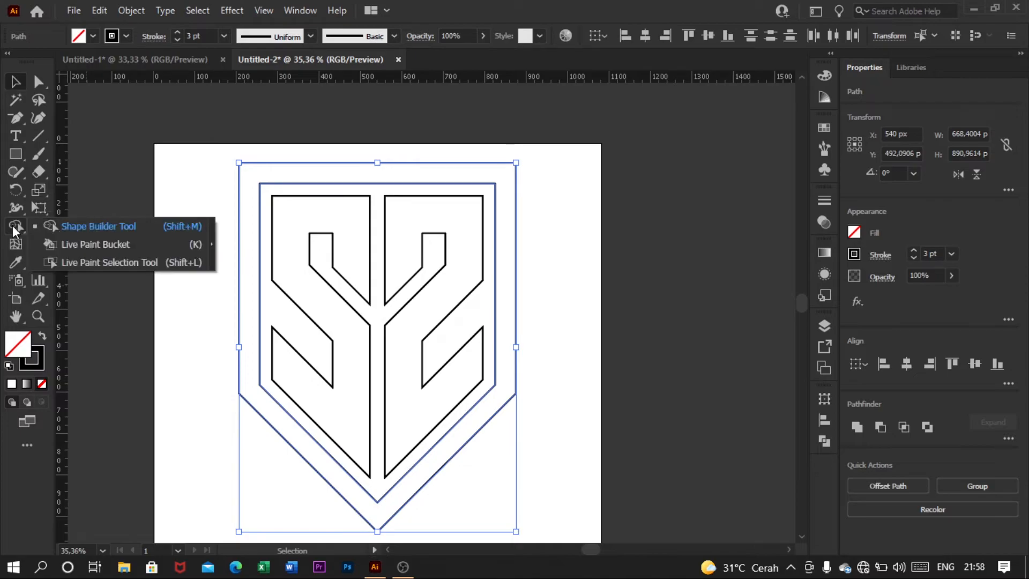
{"action": "left_click", "coordinate": [75, 226]}
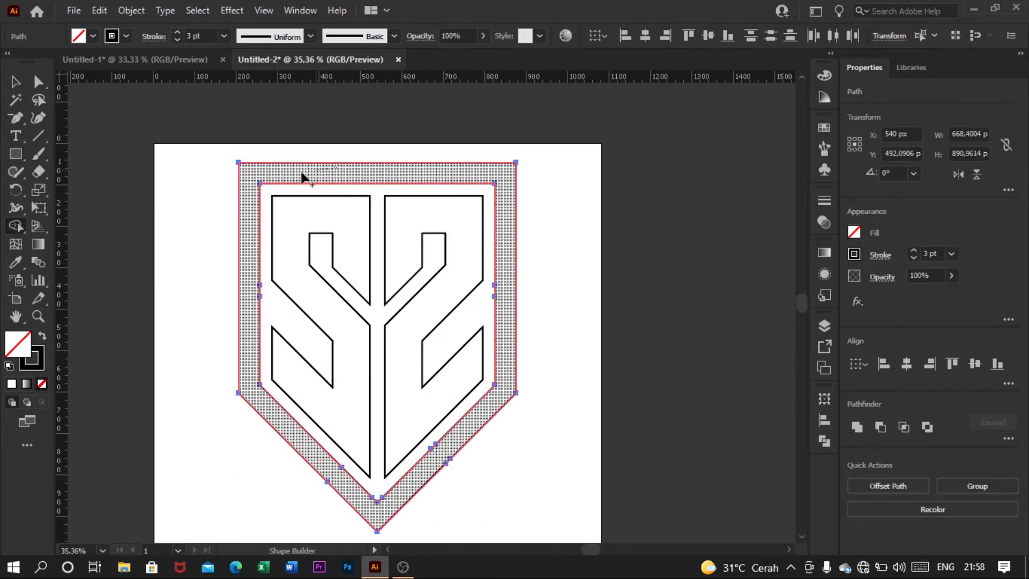
{"action": "left_click", "coordinate": [307, 171]}
{"action": "scroll", "coordinate": [382, 197], "scroll_direction": "down", "scroll_amount": 1}
{"action": "scroll", "coordinate": [382, 196], "scroll_direction": "left", "scroll_amount": 1}
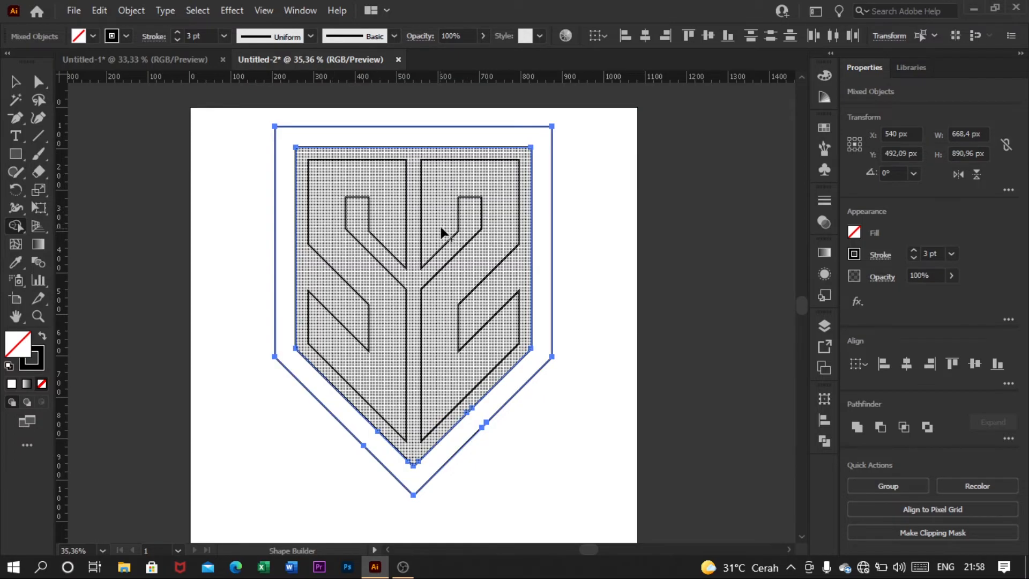
Remove the area inside the inner shield outline with Shape Builder, keeping only the frame band, and deselect it
{"action": "mouse_move", "coordinate": [437, 235]}
{"action": "left_mouse_down"}
{"action": "mouse_move", "coordinate": [402, 203]}
{"action": "mouse_move", "coordinate": [424, 243]}
{"action": "mouse_move", "coordinate": [387, 236]}
{"action": "mouse_move", "coordinate": [415, 222]}
{"action": "mouse_move", "coordinate": [440, 278]}
{"action": "left_mouse_up"}
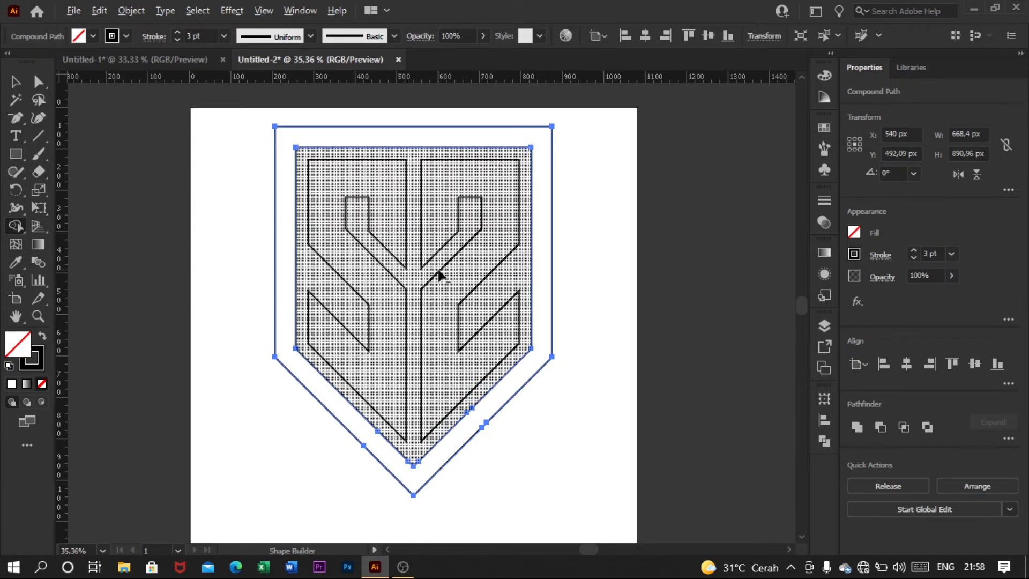
{"action": "left_click", "coordinate": [15, 81]}
{"action": "left_click", "coordinate": [224, 240]}
{"action": "scroll", "coordinate": [273, 249], "scroll_direction": "up", "scroll_amount": 2}
{"action": "scroll", "coordinate": [327, 250], "scroll_direction": "down", "scroll_amount": 1}
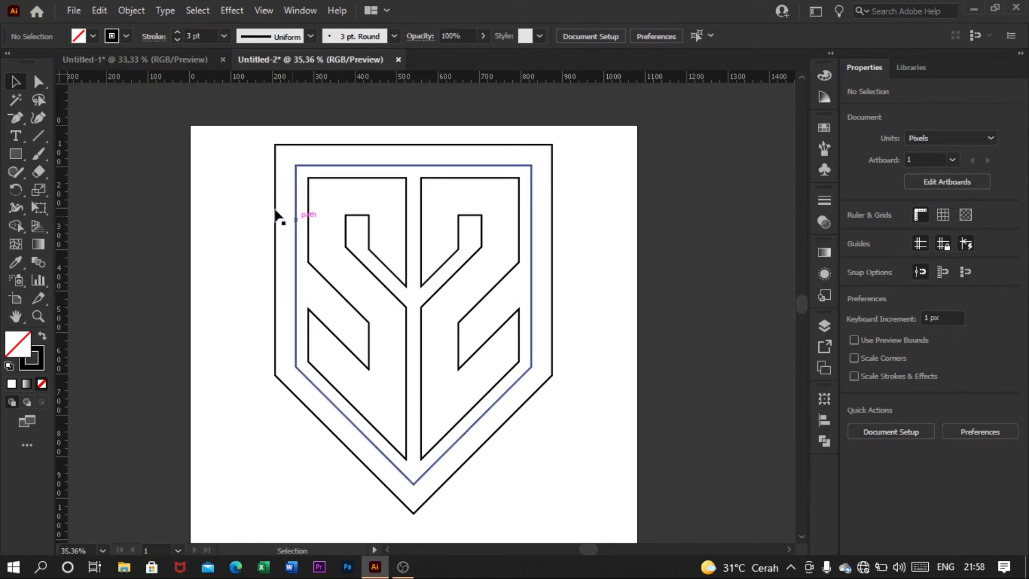
Unlock all objects and fill every shape of the shield logo and its frame with the near-black grey swatch
{"action": "left_click", "coordinate": [128, 10]}
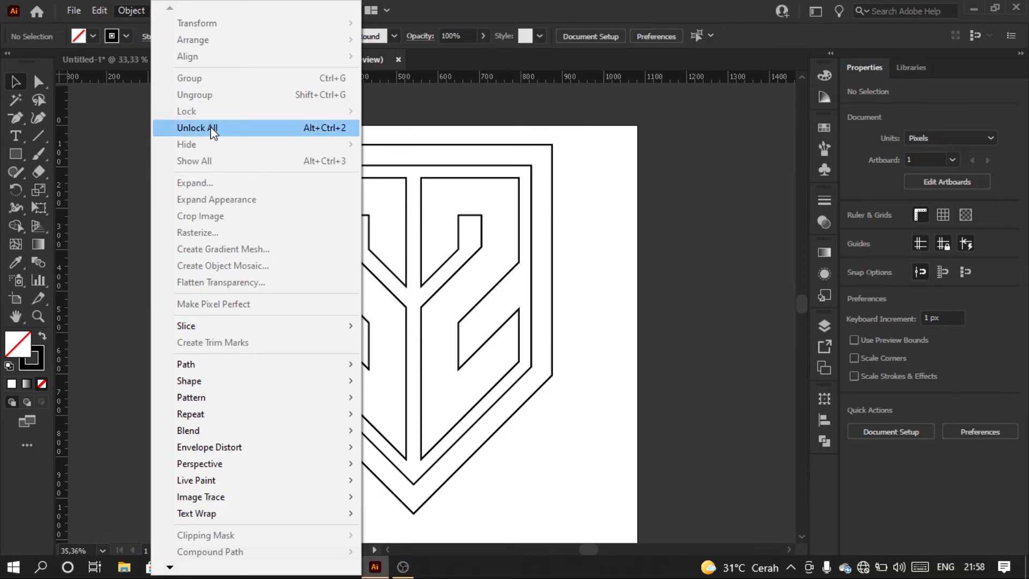
{"action": "left_click", "coordinate": [201, 129]}
{"action": "left_click_drag", "start_coordinate": [615, 158], "coordinate": [267, 430]}
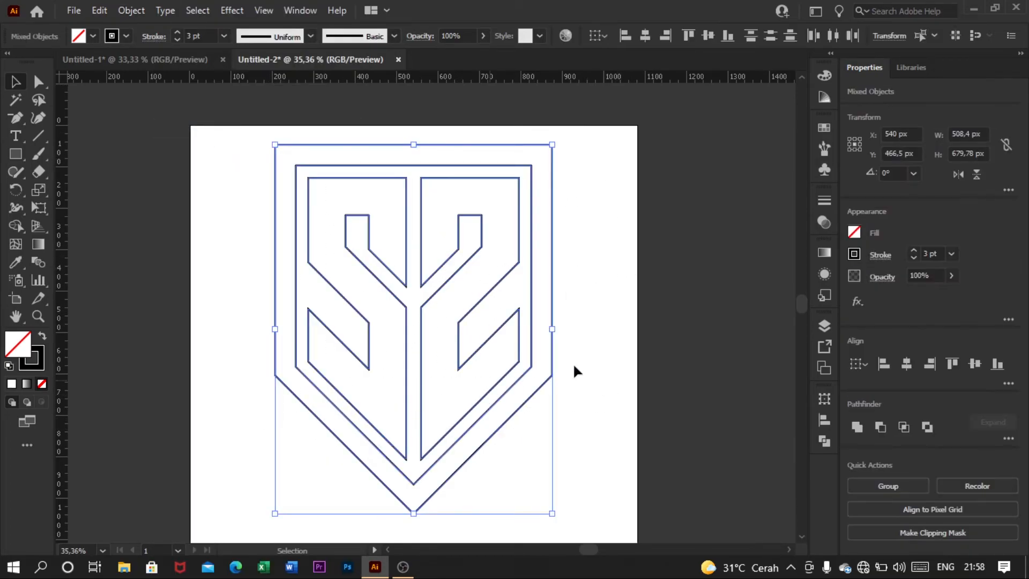
{"action": "left_click", "coordinate": [855, 233]}
{"action": "left_click", "coordinate": [712, 342]}
{"action": "left_click", "coordinate": [631, 363]}
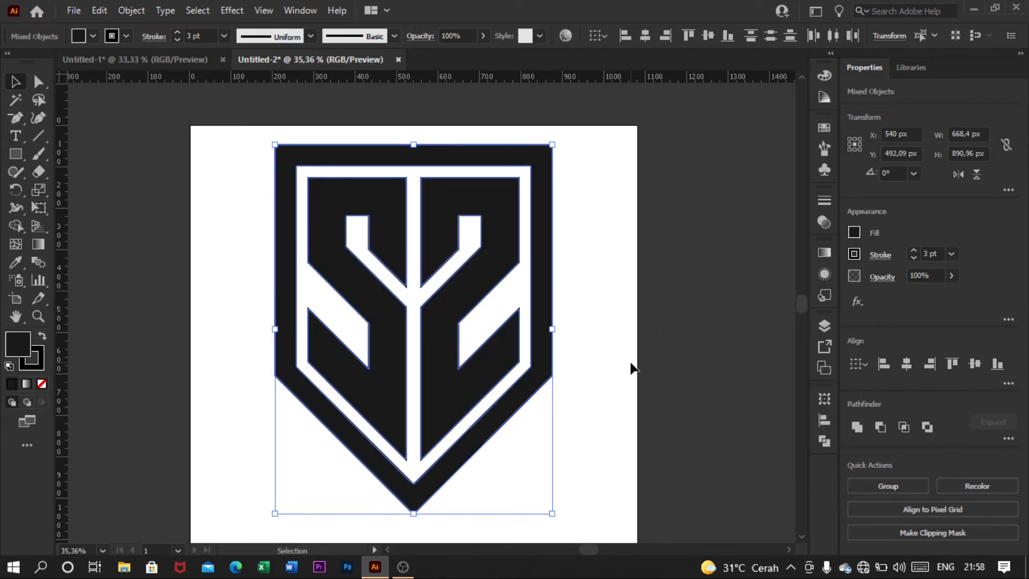
{"action": "left_click", "coordinate": [631, 363]}
Set the stroke of all shield and frame shapes to None
{"action": "left_click_drag", "start_coordinate": [603, 176], "coordinate": [227, 478]}
{"action": "left_click", "coordinate": [855, 254]}
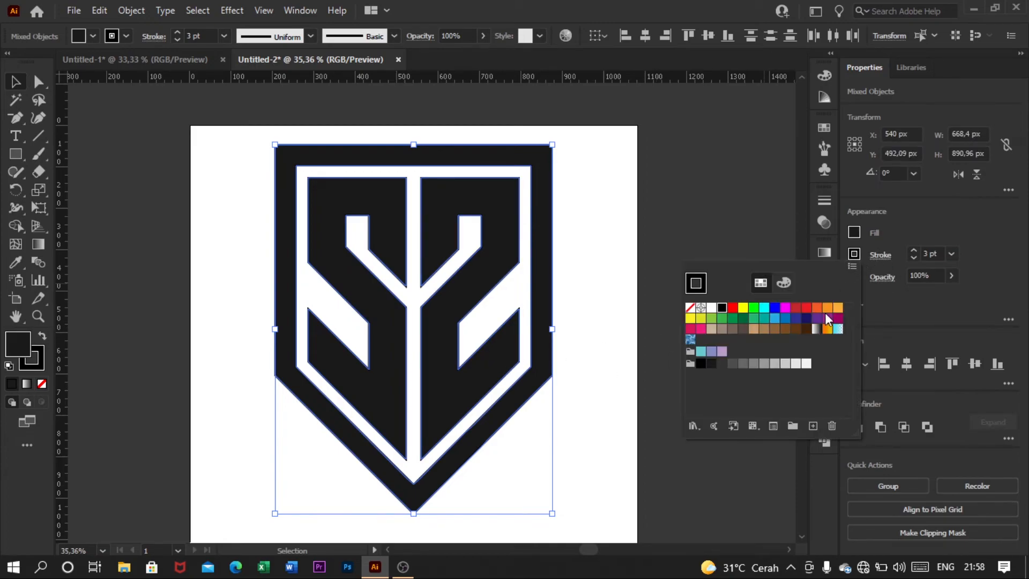
{"action": "left_click", "coordinate": [691, 308]}
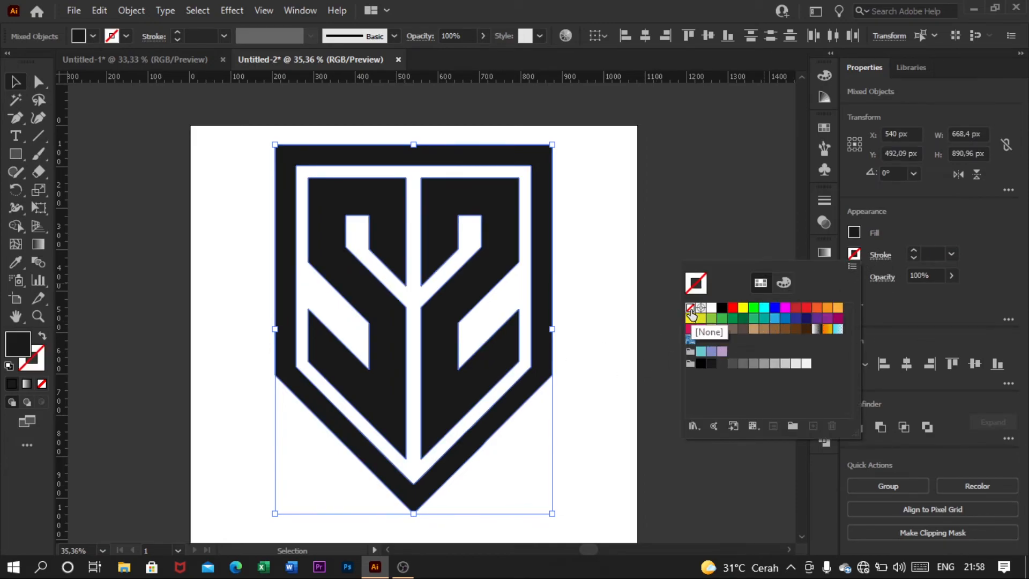
{"action": "left_click", "coordinate": [628, 317]}
{"action": "left_click", "coordinate": [628, 317]}
Select all the shield and frame shapes and group them into one object
{"action": "left_click_drag", "start_coordinate": [617, 221], "coordinate": [284, 451]}
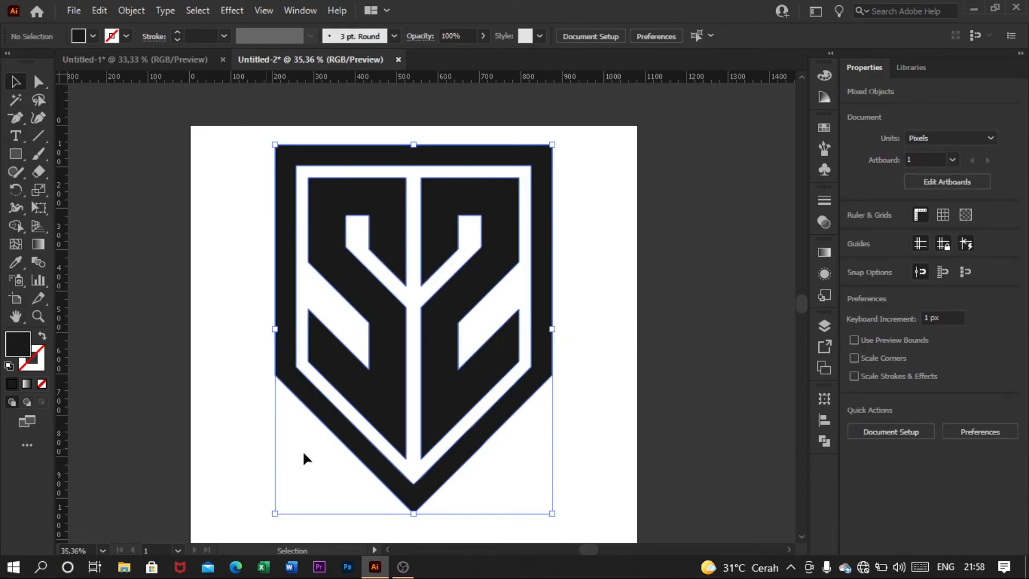
{"action": "scroll", "coordinate": [471, 402], "scroll_direction": "down", "scroll_amount": 1}
{"action": "scroll", "coordinate": [570, 372], "scroll_direction": "down", "scroll_amount": 1}
{"action": "scroll", "coordinate": [560, 382], "scroll_direction": "up", "scroll_amount": 1}
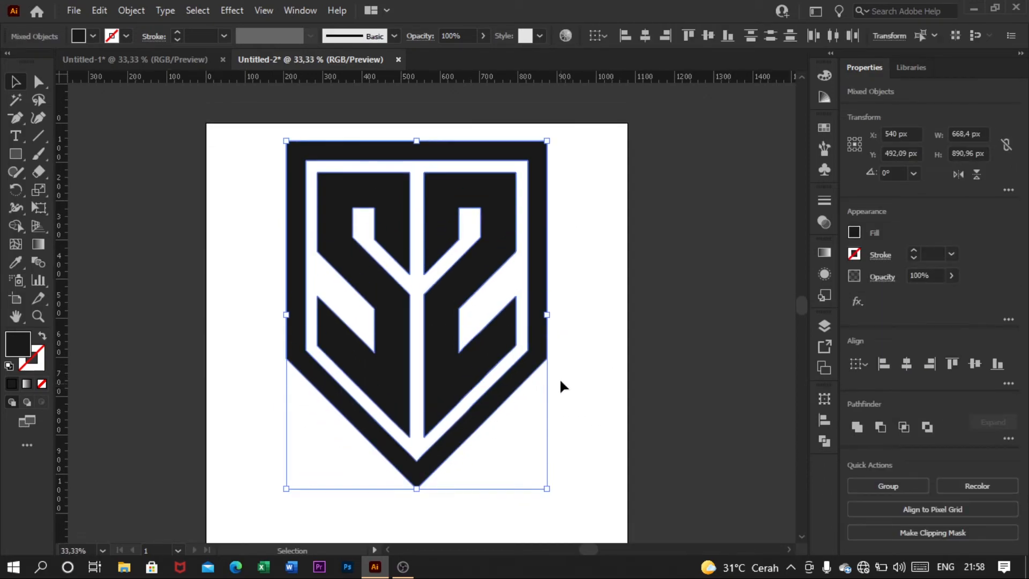
{"action": "right_click", "coordinate": [487, 281]}
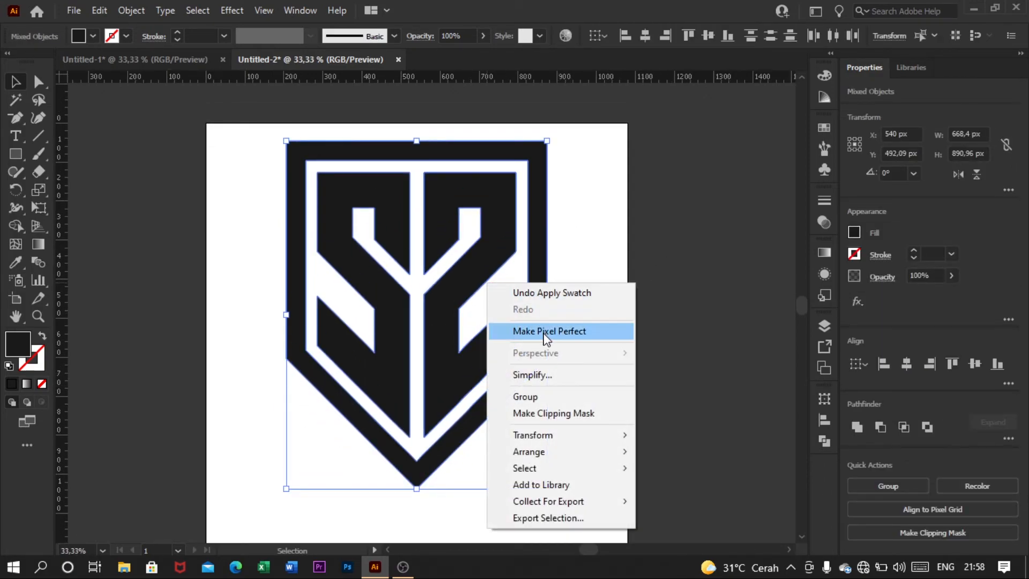
{"action": "left_click", "coordinate": [538, 396]}
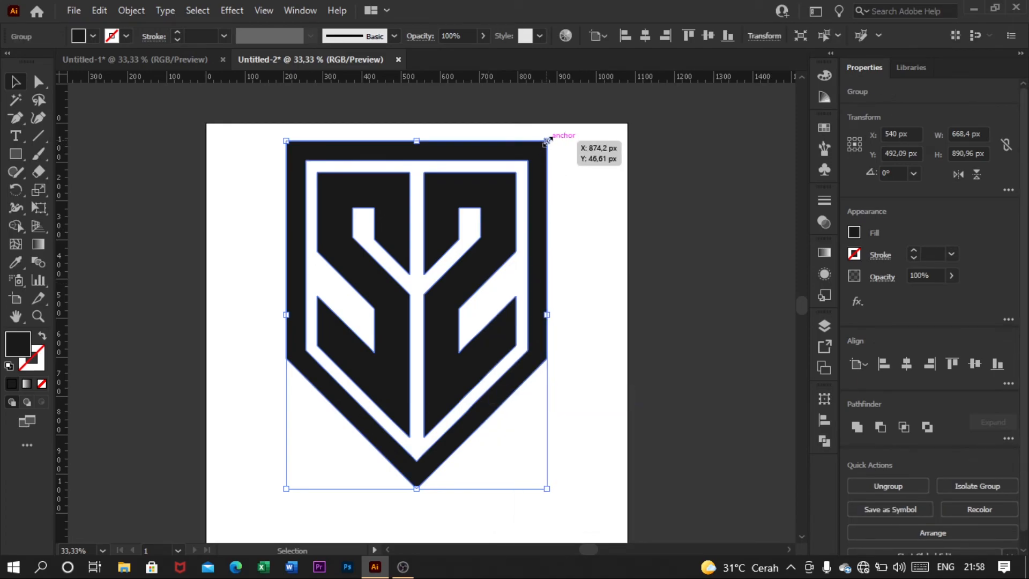
Scale the logo group down proportionally to about 343 by 458 px and centre it on the artboard at 540, 540 px
{"action": "left_click_drag", "start_coordinate": [547, 141], "coordinate": [449, 310]}
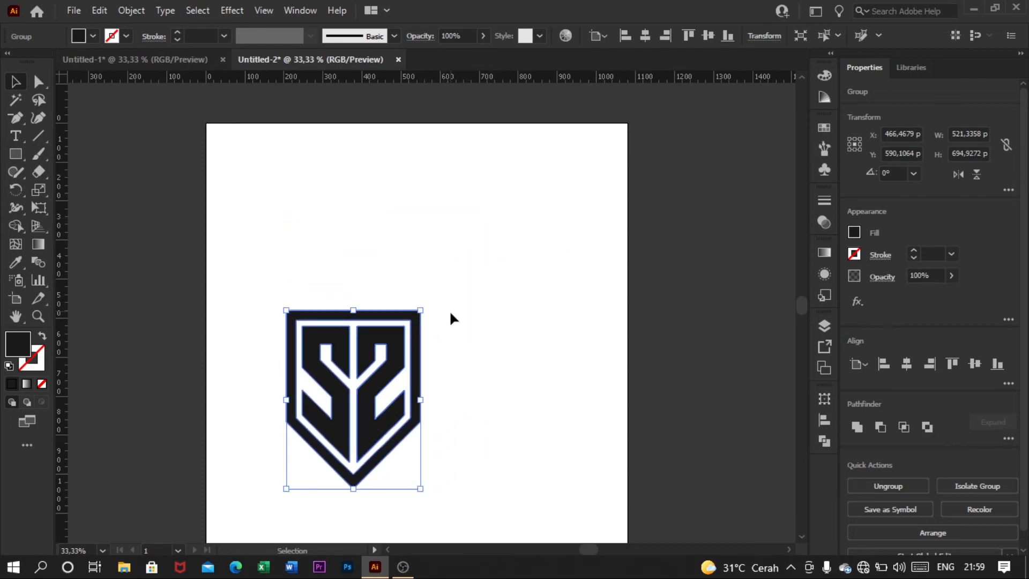
{"action": "left_click_drag", "start_coordinate": [412, 376], "coordinate": [475, 312]}
{"action": "left_click", "coordinate": [404, 461]}
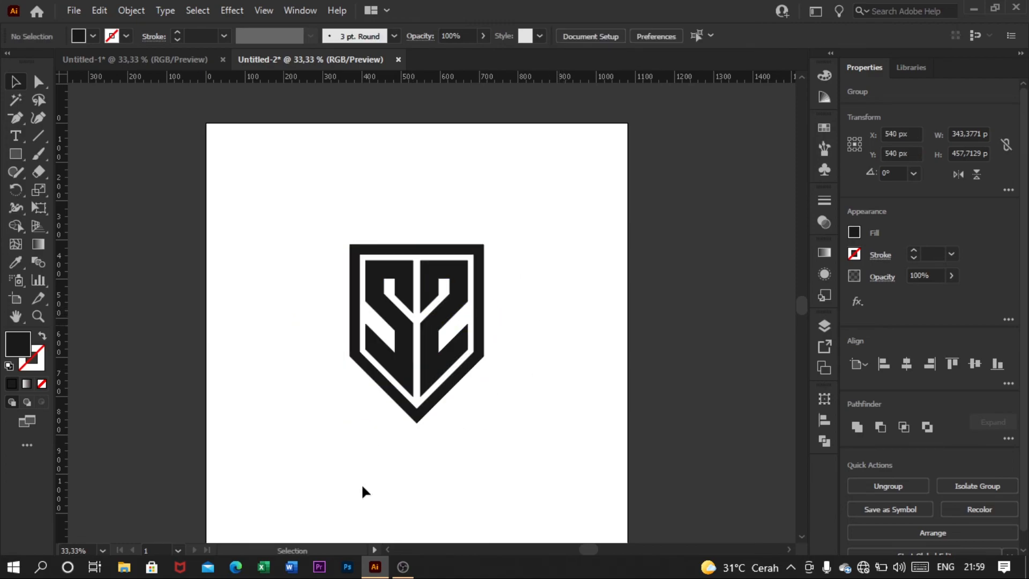
Fit the whole artboard in the window and look over the finished shield logo
{"action": "left_click", "coordinate": [104, 551]}
{"action": "left_click", "coordinate": [127, 533]}
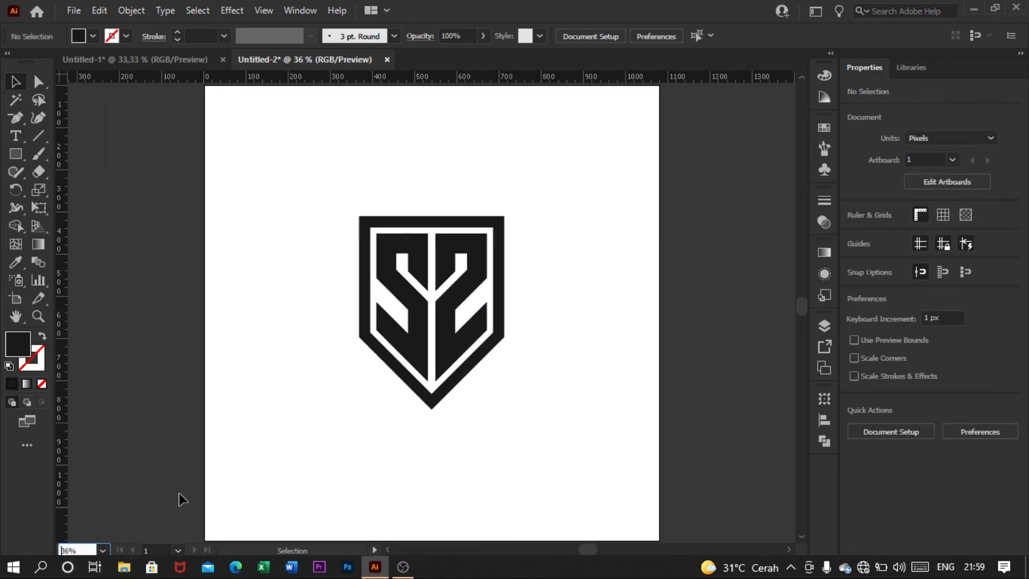
{"action": "left_click_drag", "start_coordinate": [262, 211], "coordinate": [605, 430]}
{"action": "left_click", "coordinate": [605, 433]}
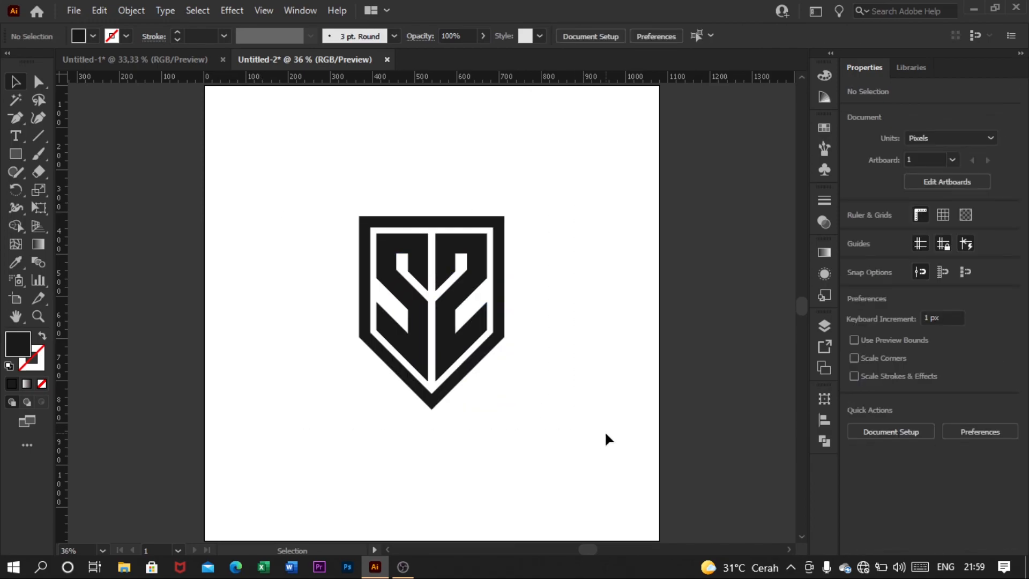